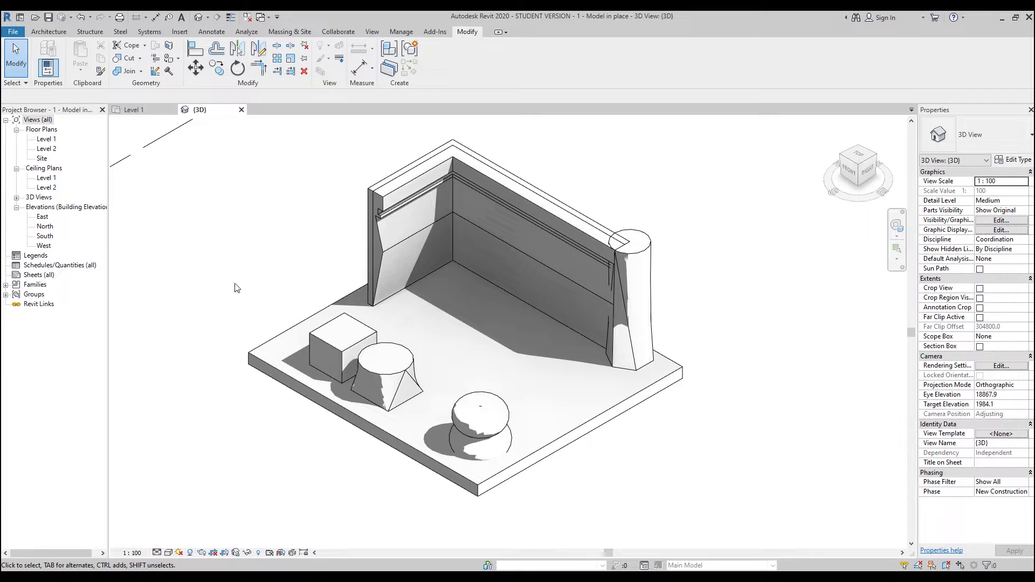
Create a new project from the Architectural Template.
{"action": "left_click", "coordinate": [13, 32]}
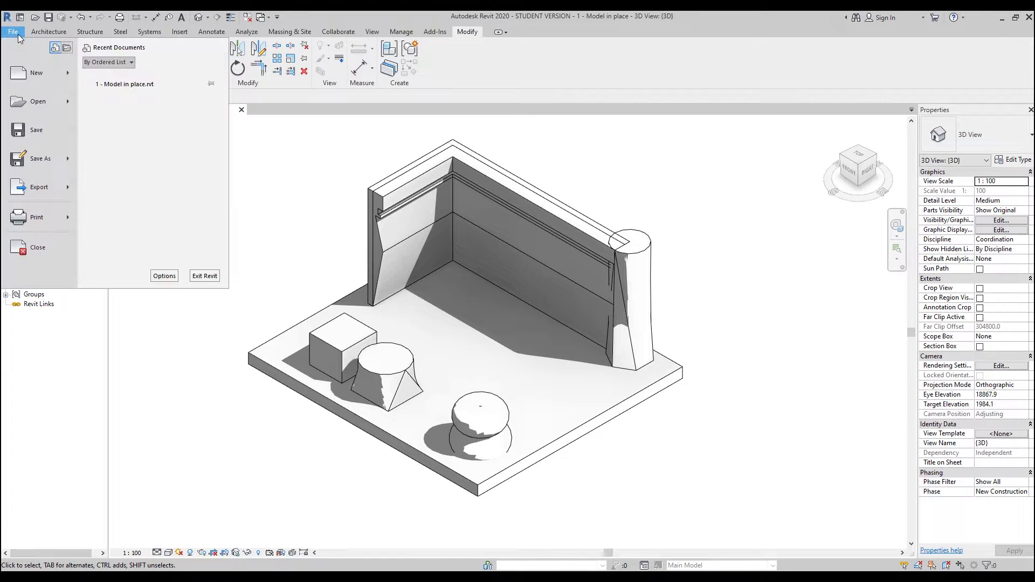
{"action": "mouse_move", "coordinate": [70, 73]}
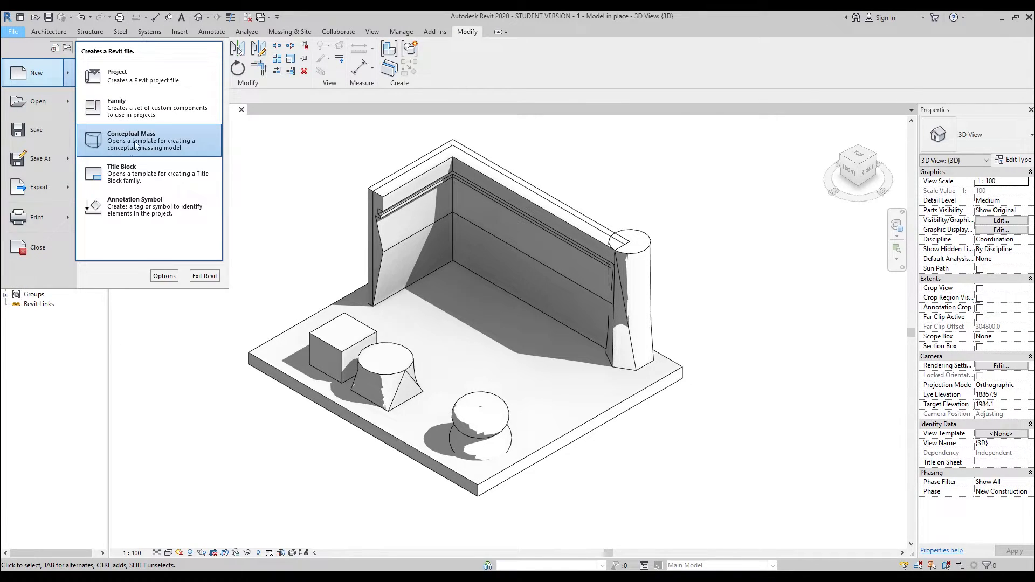
{"action": "left_click", "coordinate": [145, 71]}
{"action": "left_click", "coordinate": [461, 273]}
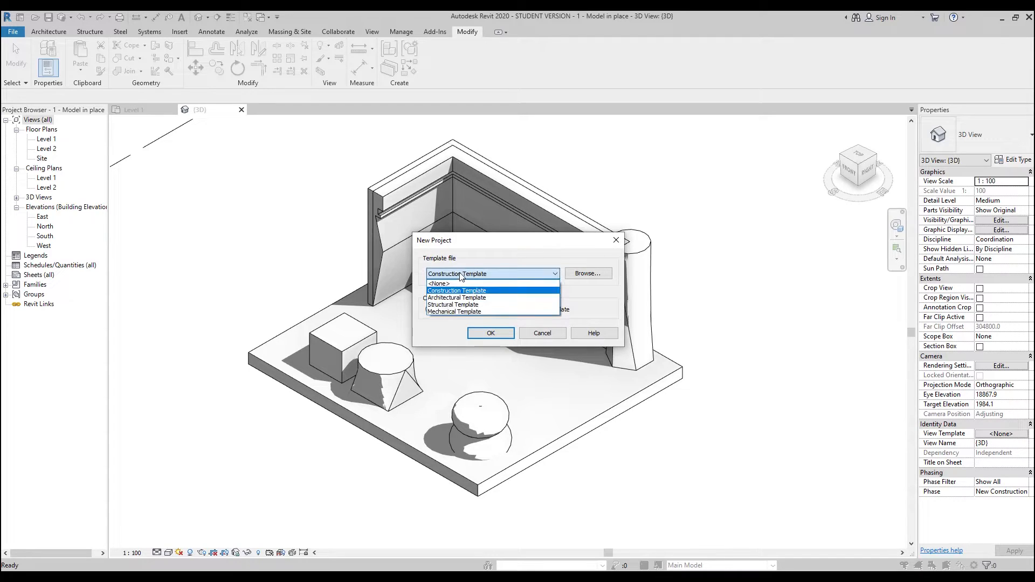
{"action": "left_click", "coordinate": [458, 298]}
{"action": "left_click", "coordinate": [491, 333]}
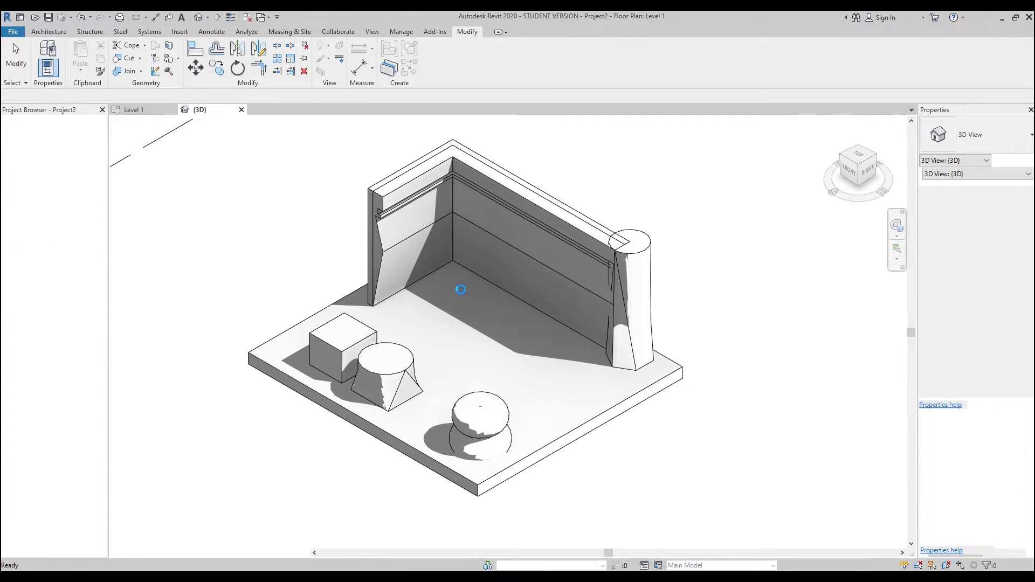
Draw two walls meeting in an L on Level 1, about 5800 mm and 9500 mm long, constrained up to Level 2.
{"action": "middle_click_drag", "start_coordinate": [530, 321], "coordinate": [430, 321]}
{"action": "scroll", "coordinate": [423, 291], "scroll_direction": "up", "scroll_amount": 2}
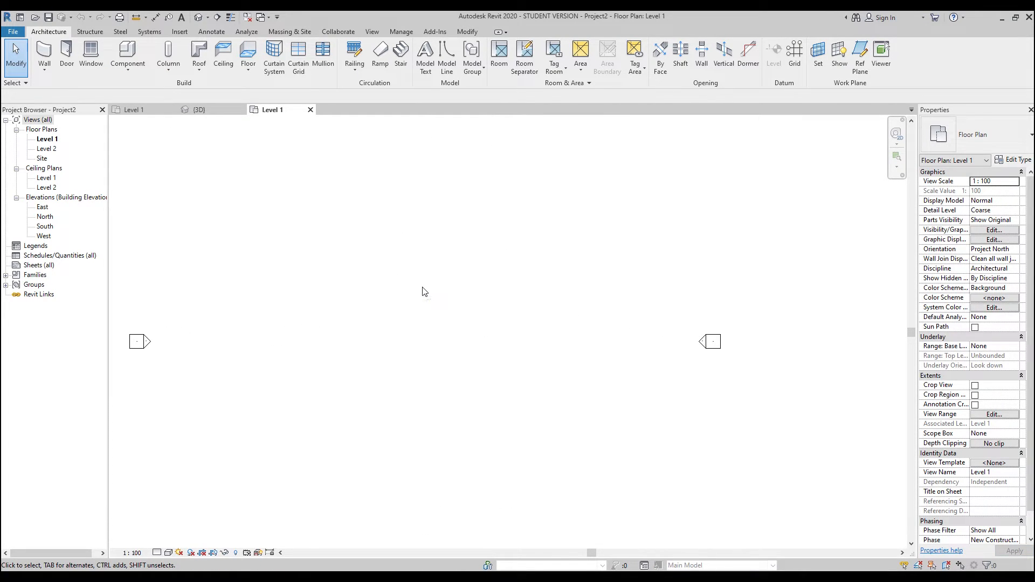
{"action": "left_click", "coordinate": [44, 54]}
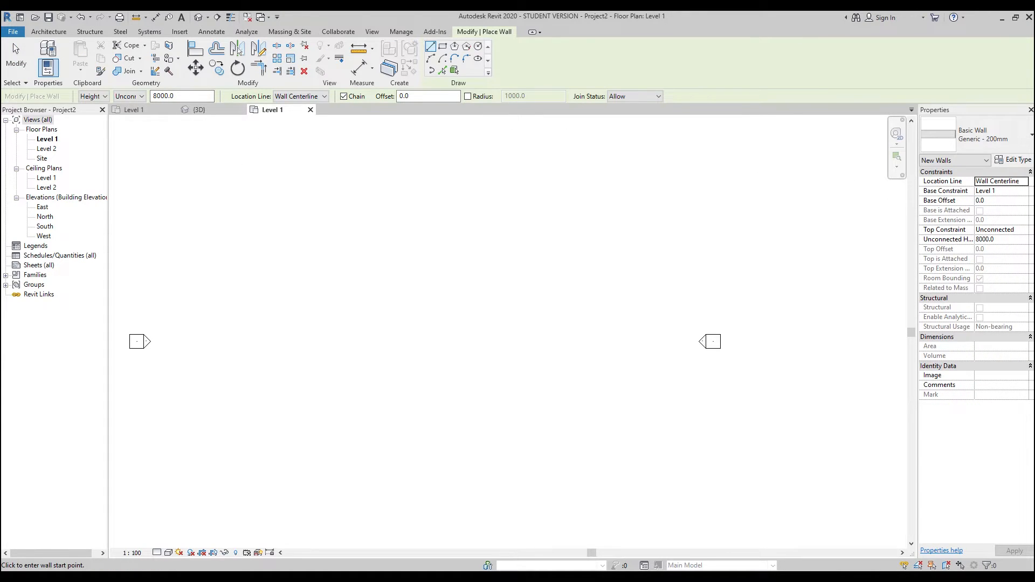
{"action": "left_click", "coordinate": [1016, 231]}
{"action": "left_click", "coordinate": [1024, 230]}
{"action": "left_click", "coordinate": [992, 260]}
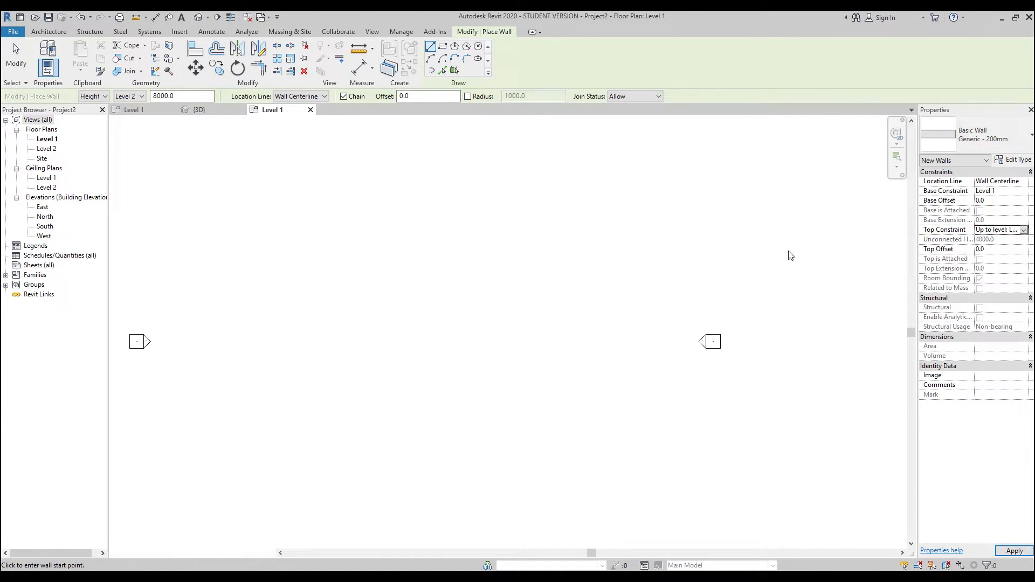
{"action": "left_click", "coordinate": [360, 331]}
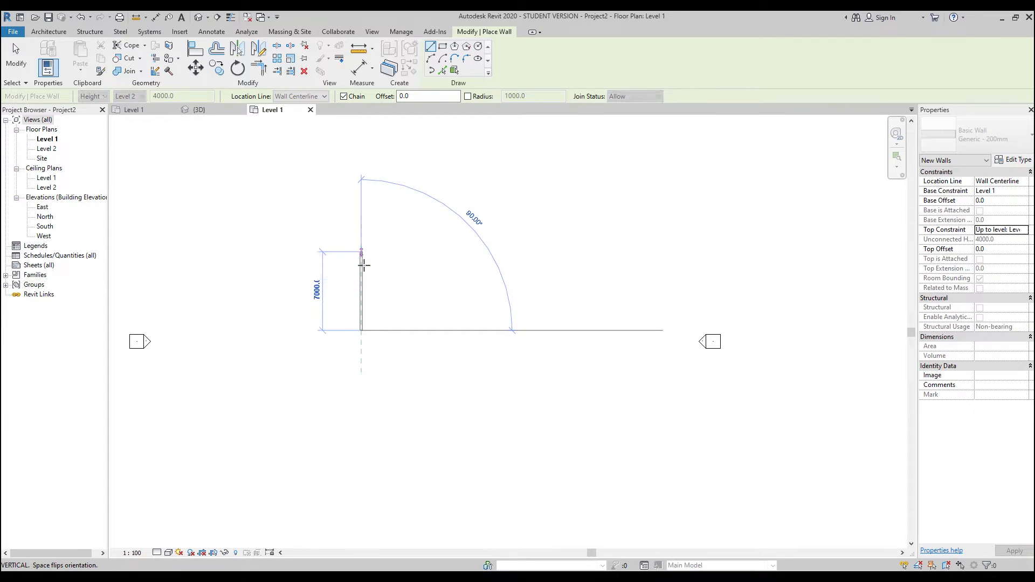
{"action": "scroll", "coordinate": [361, 263], "scroll_direction": "up", "scroll_amount": 2}
{"action": "left_click", "coordinate": [361, 264]}
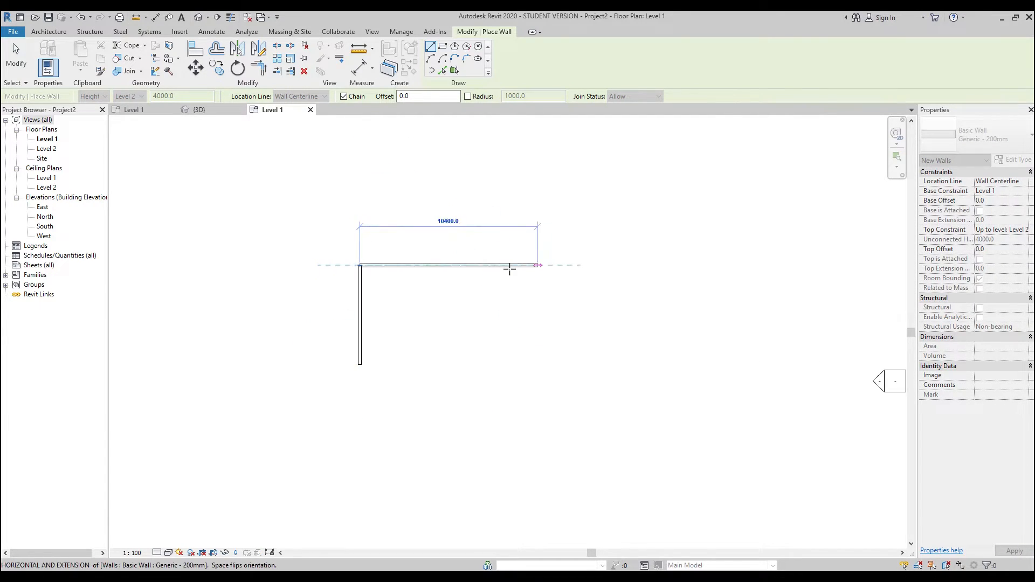
{"action": "left_click", "coordinate": [523, 266]}
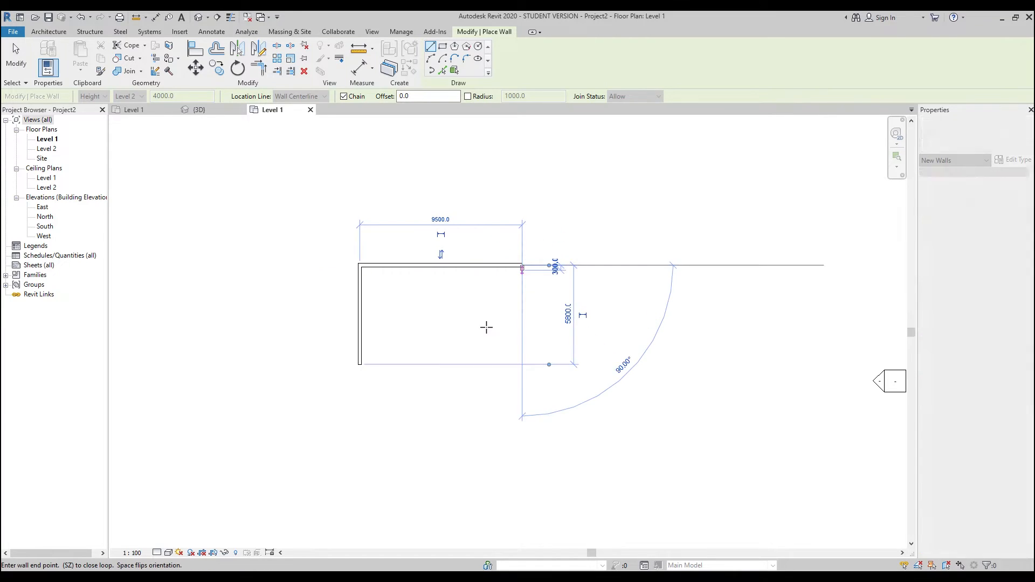
{"action": "key", "text": "Escape"}
{"action": "key", "text": "Escape"}
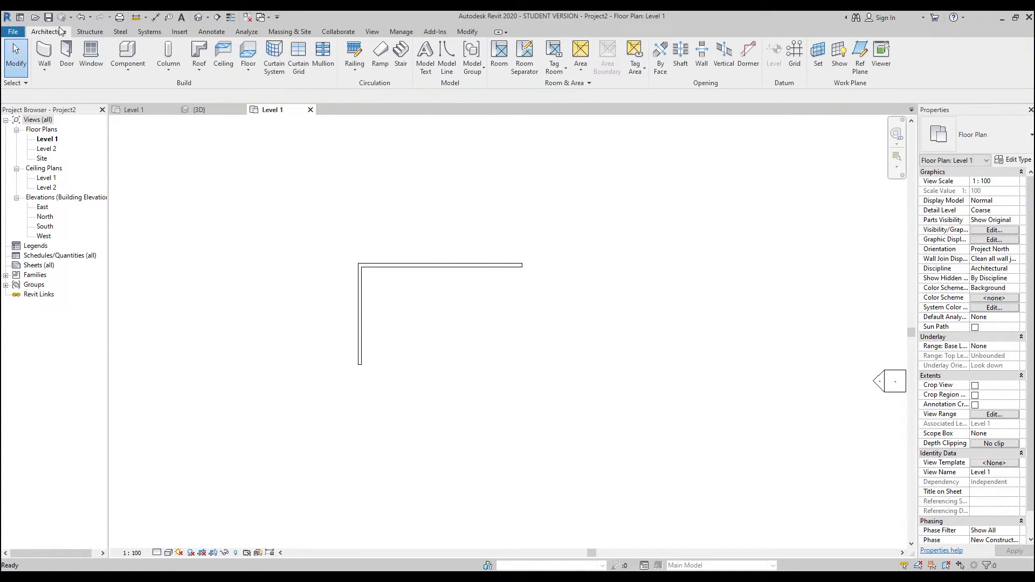
Create a rectangular Generic Floor - 400mm of about 9500 by 5800 mm, aligned with the corner and ends of the two walls.
{"action": "left_click", "coordinate": [248, 53]}
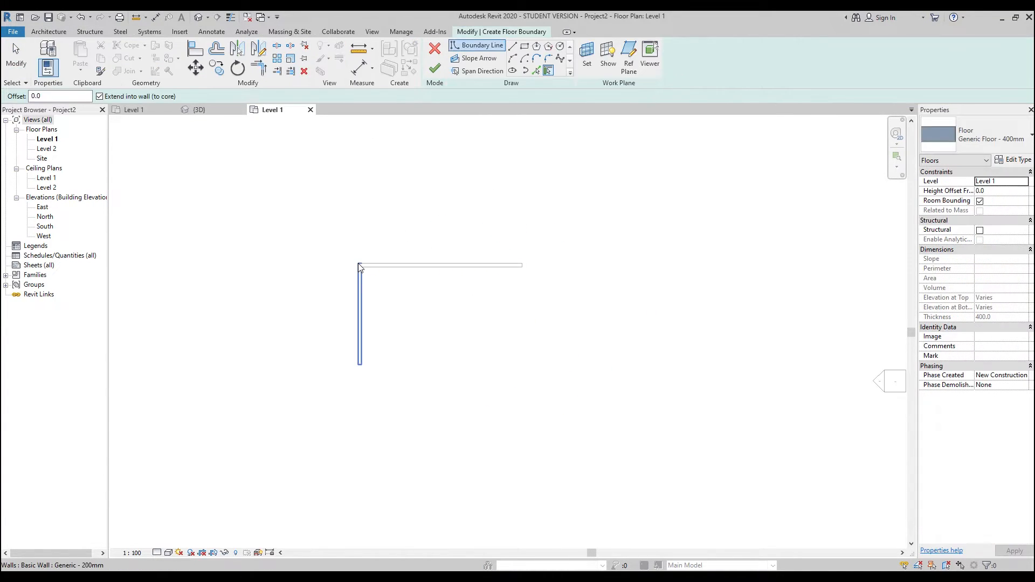
{"action": "left_click", "coordinate": [524, 46]}
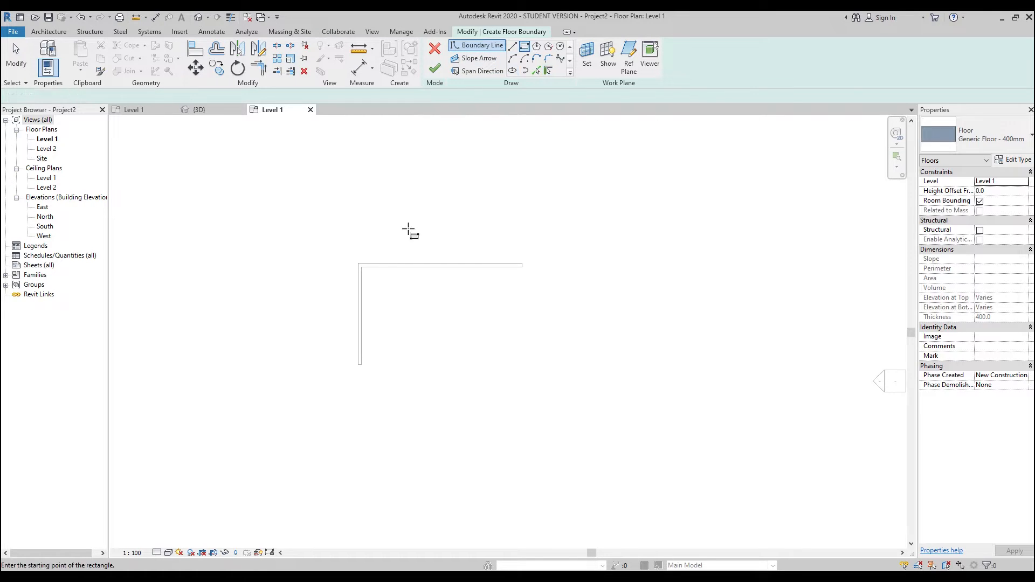
{"action": "left_click", "coordinate": [358, 264]}
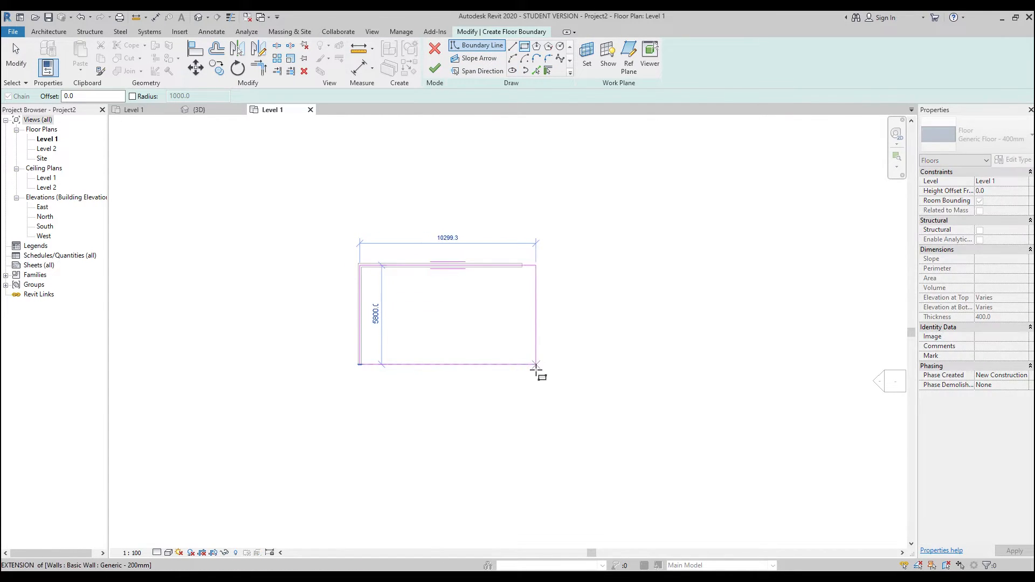
{"action": "left_click", "coordinate": [522, 365]}
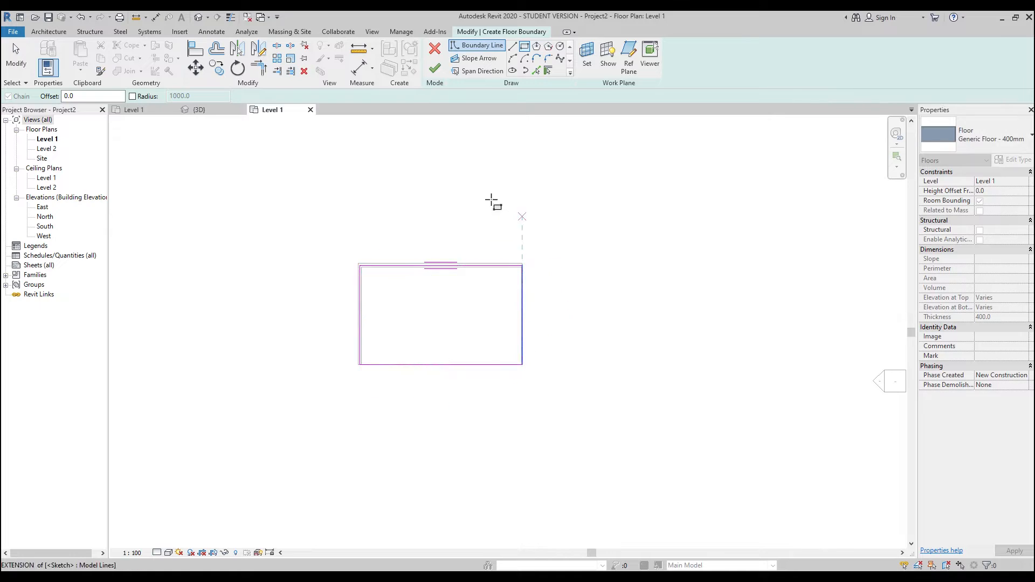
{"action": "left_click", "coordinate": [435, 68]}
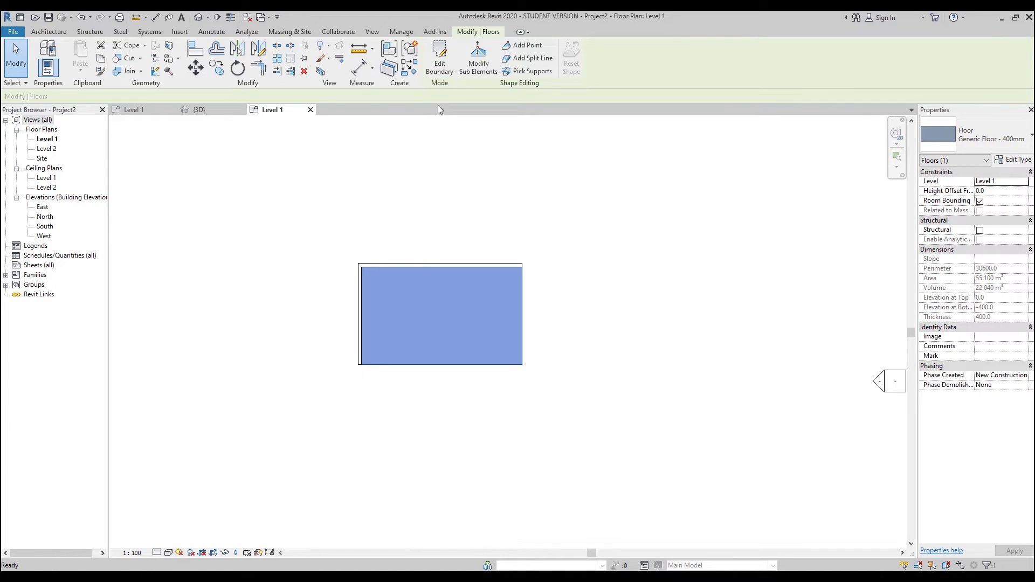
{"action": "left_click", "coordinate": [452, 181]}
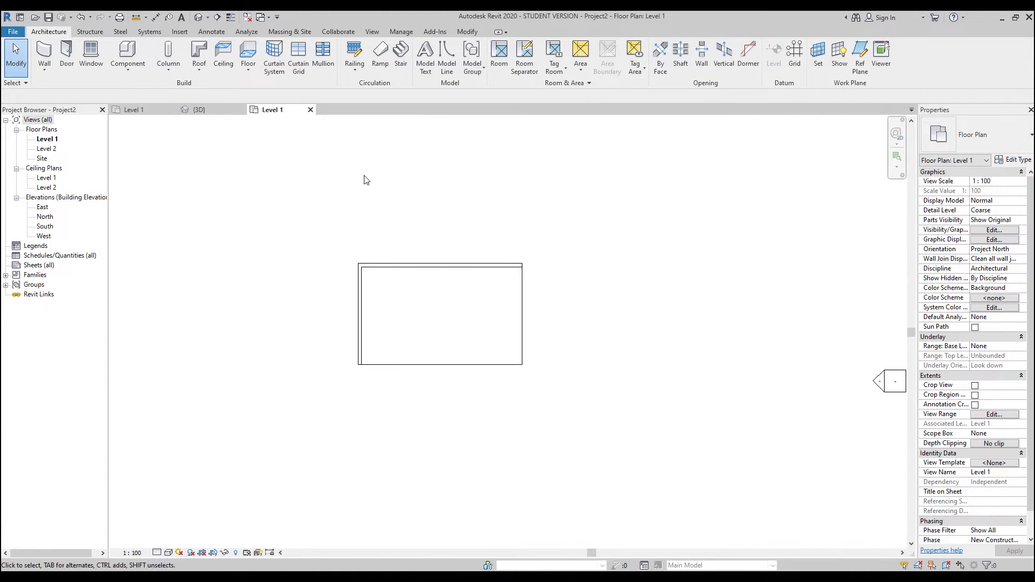
Open the default 3D view and enable anti-aliased lines, cast shadows and ambient shadows in its graphic display options.
{"action": "left_click", "coordinate": [199, 16]}
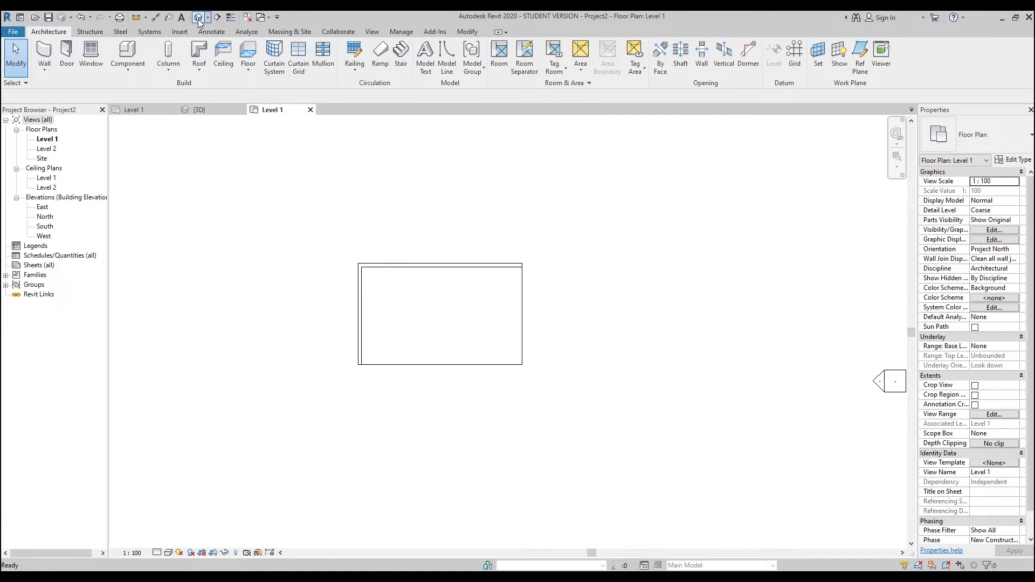
{"action": "scroll", "coordinate": [474, 299], "scroll_direction": "up", "scroll_amount": 5}
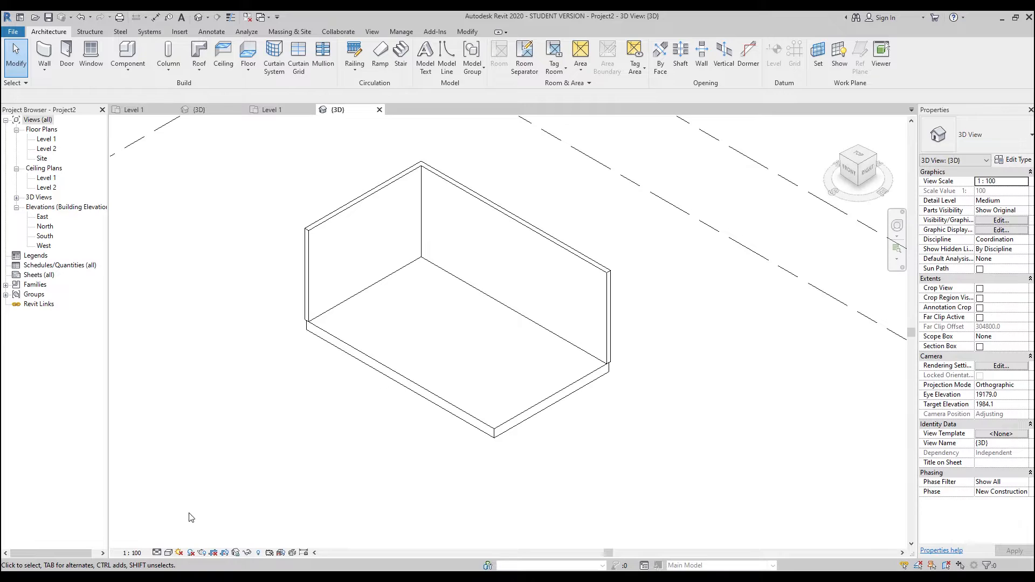
{"action": "left_click", "coordinate": [169, 553]}
{"action": "left_click", "coordinate": [183, 470]}
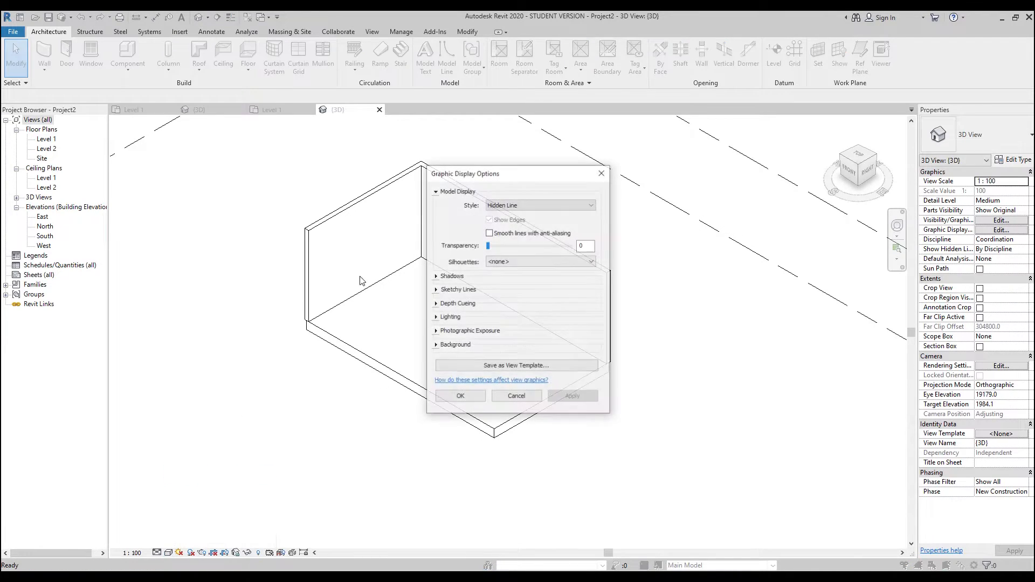
{"action": "left_click", "coordinate": [436, 276]}
{"action": "left_click", "coordinate": [489, 284]}
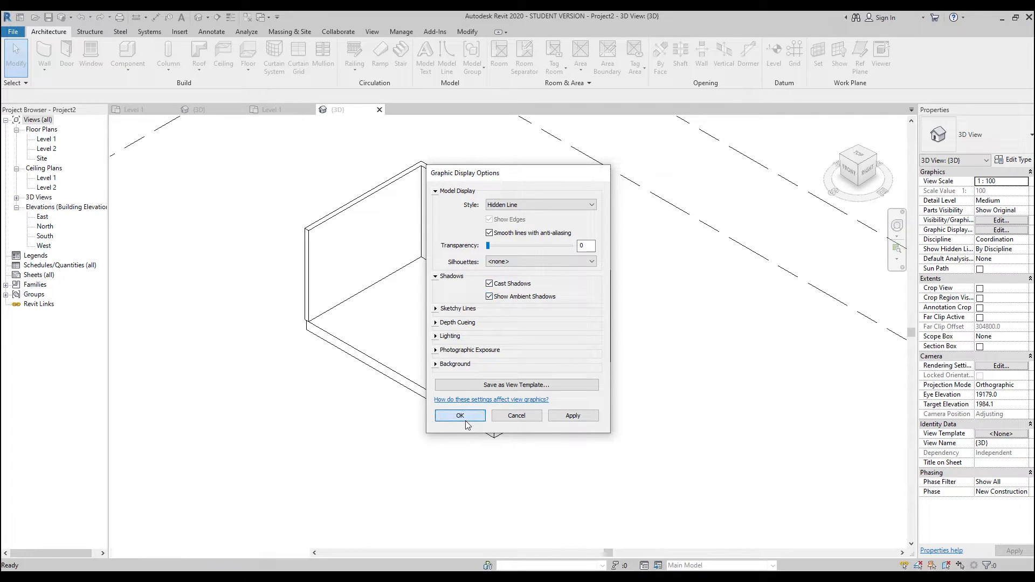
{"action": "left_click", "coordinate": [460, 415]}
Disable the ground plane at level in the 3D view's sun settings.
{"action": "left_click", "coordinate": [190, 552]}
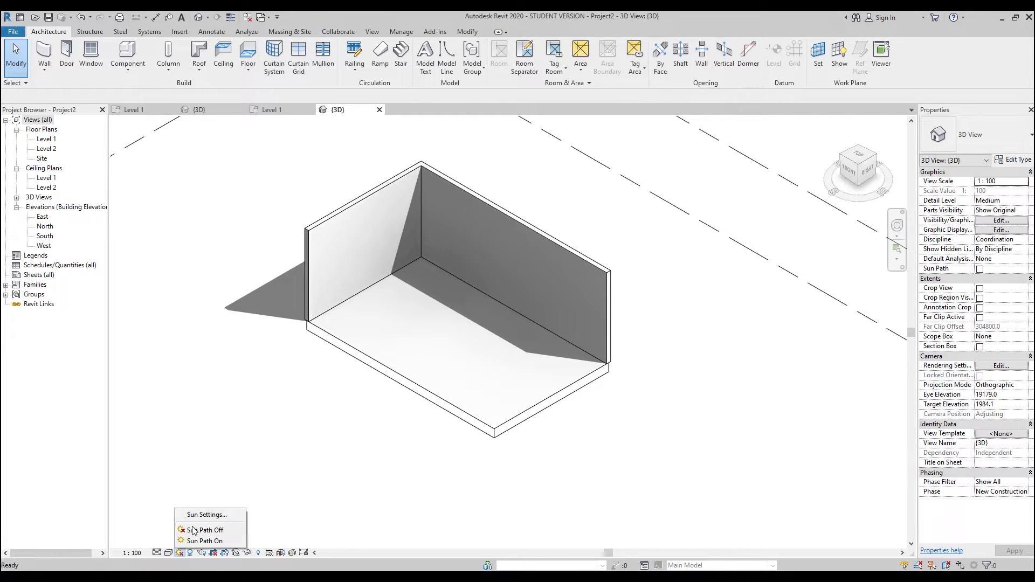
{"action": "left_click", "coordinate": [205, 515]}
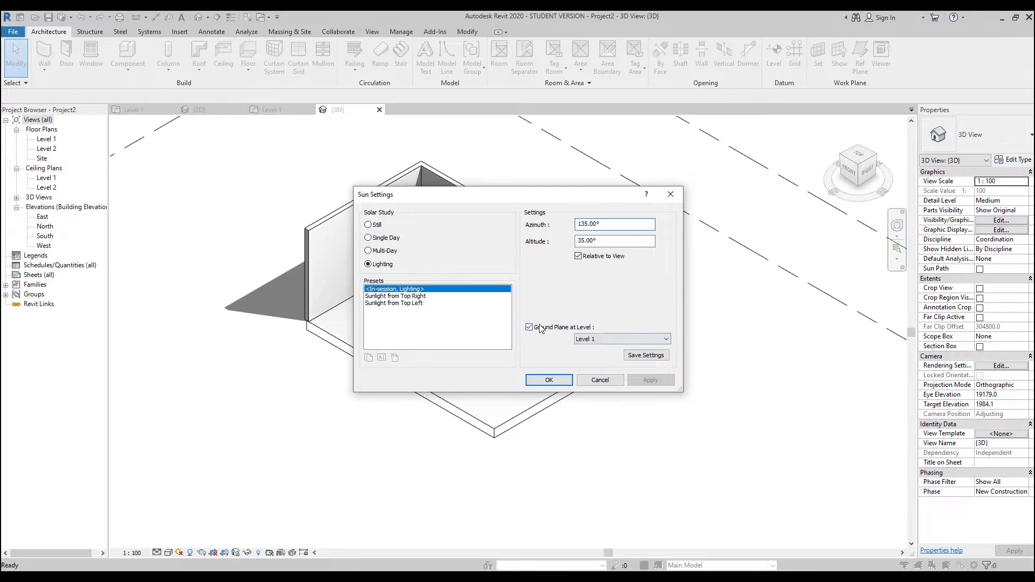
{"action": "left_click", "coordinate": [529, 384]}
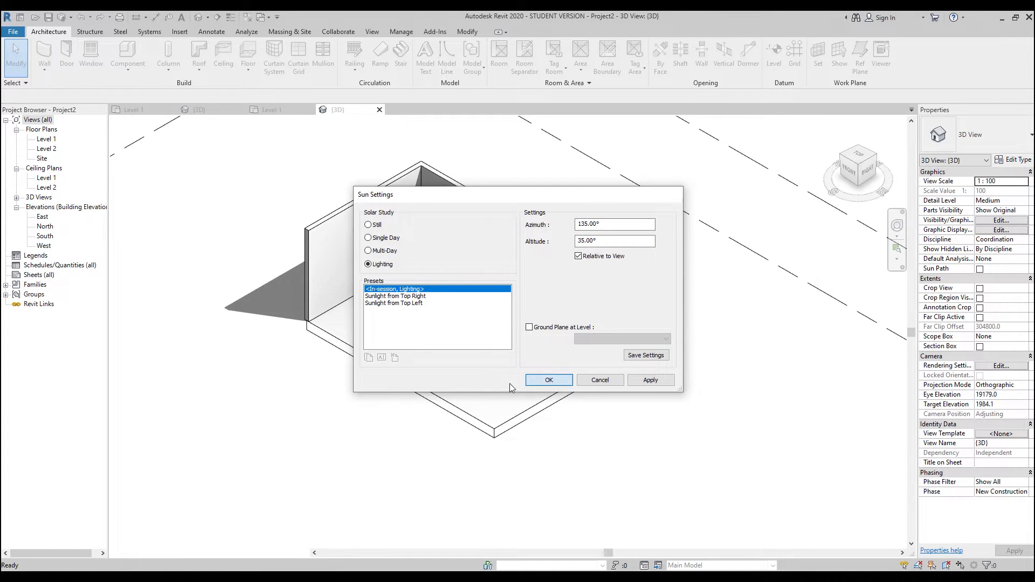
Start a Model In-Place component and assign it the Generic Models family category.
{"action": "middle_click_drag", "start_coordinate": [337, 352], "coordinate": [443, 382]}
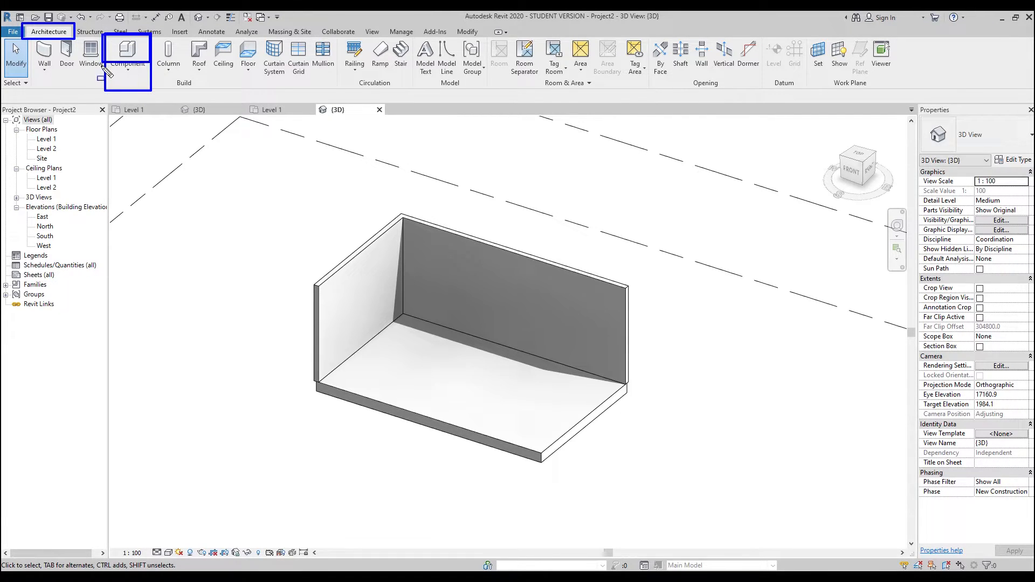
{"action": "left_click", "coordinate": [132, 73]}
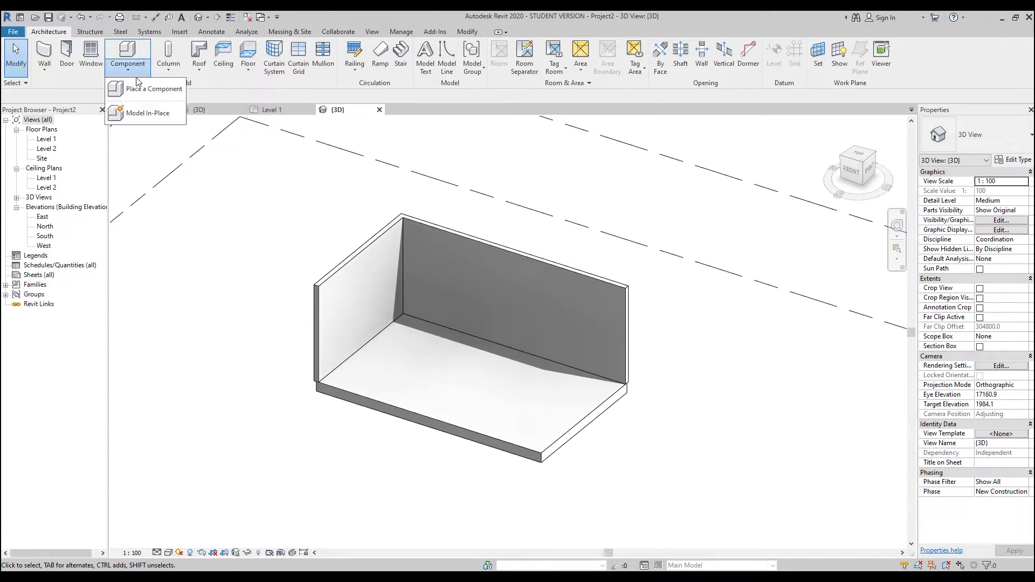
{"action": "left_click", "coordinate": [144, 123]}
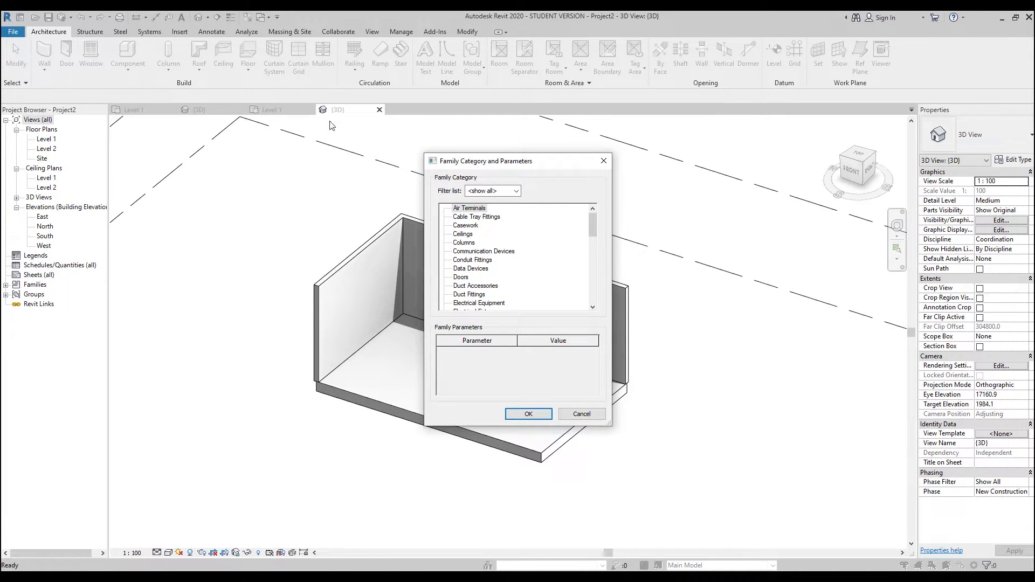
{"action": "left_click_drag", "start_coordinate": [469, 162], "coordinate": [325, 154]}
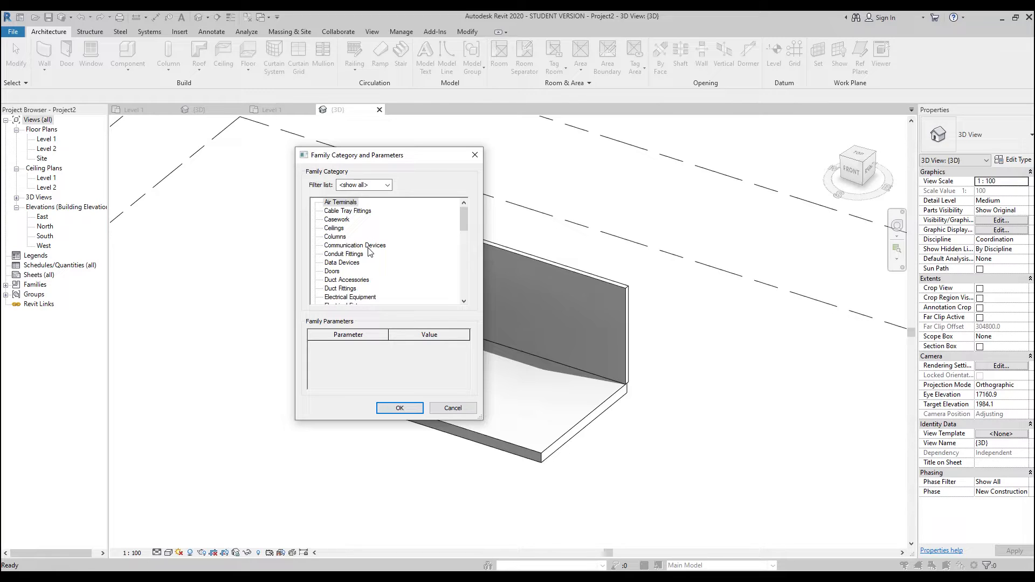
{"action": "scroll", "coordinate": [369, 252], "scroll_direction": "down", "scroll_amount": 2}
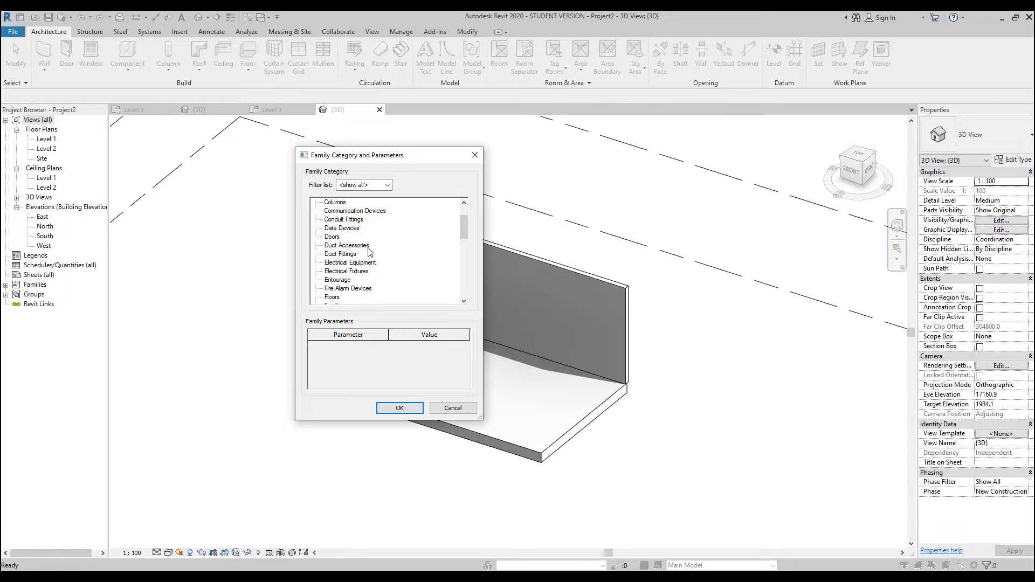
{"action": "scroll", "coordinate": [370, 252], "scroll_direction": "down", "scroll_amount": 2}
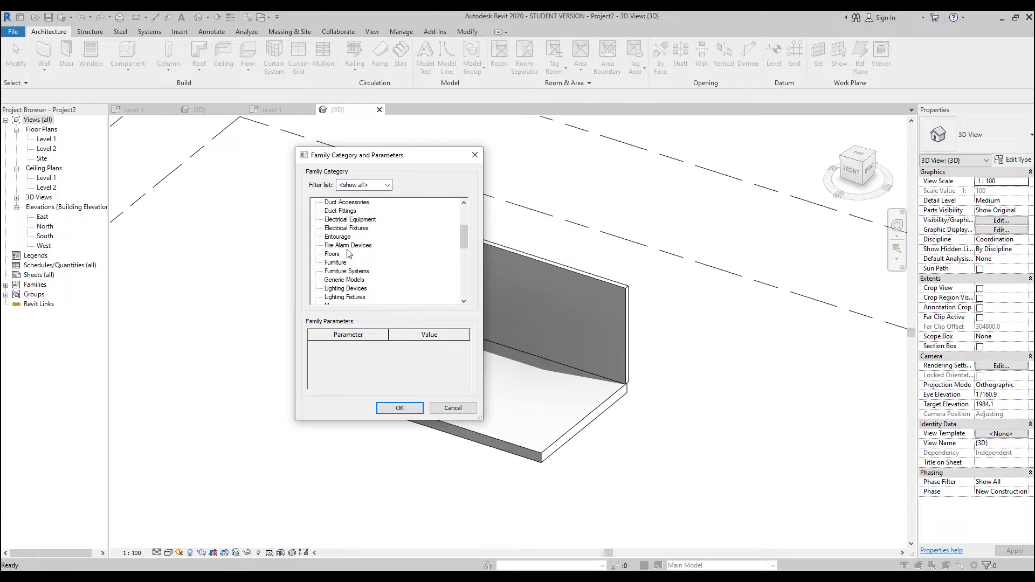
{"action": "scroll", "coordinate": [347, 250], "scroll_direction": "down", "scroll_amount": 7}
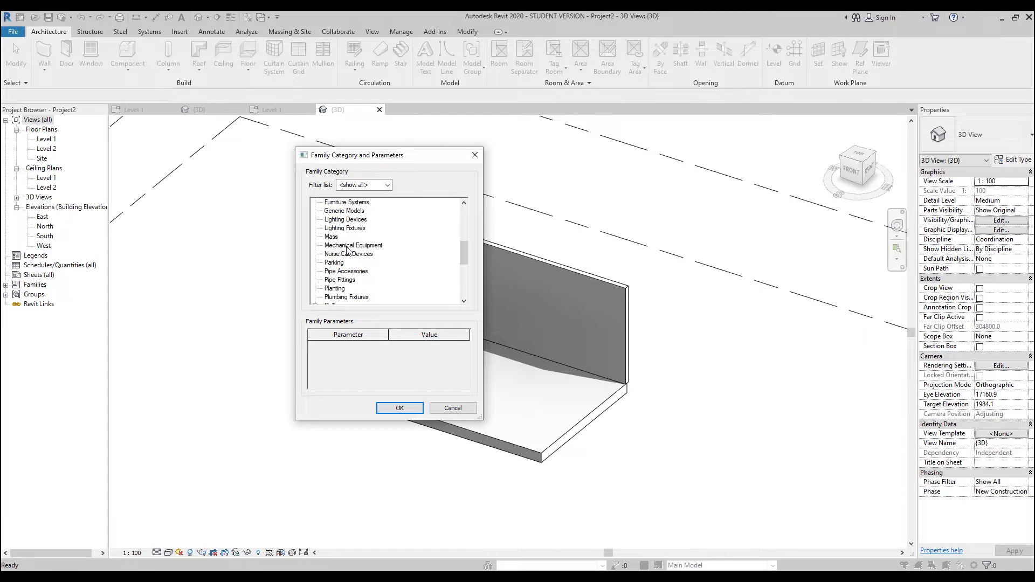
{"action": "scroll", "coordinate": [347, 248], "scroll_direction": "down", "scroll_amount": 1}
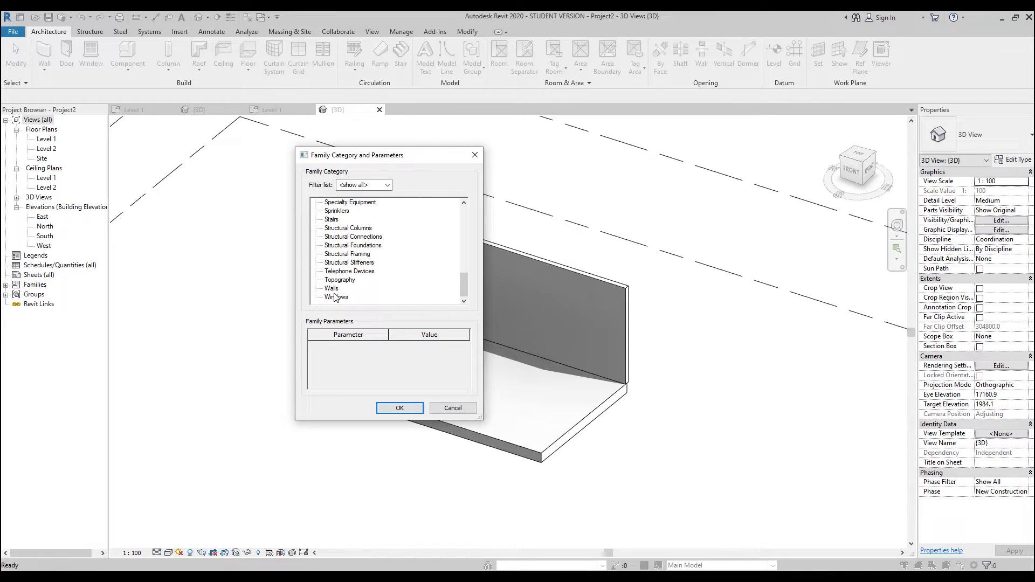
{"action": "scroll", "coordinate": [334, 297], "scroll_direction": "up", "scroll_amount": 7}
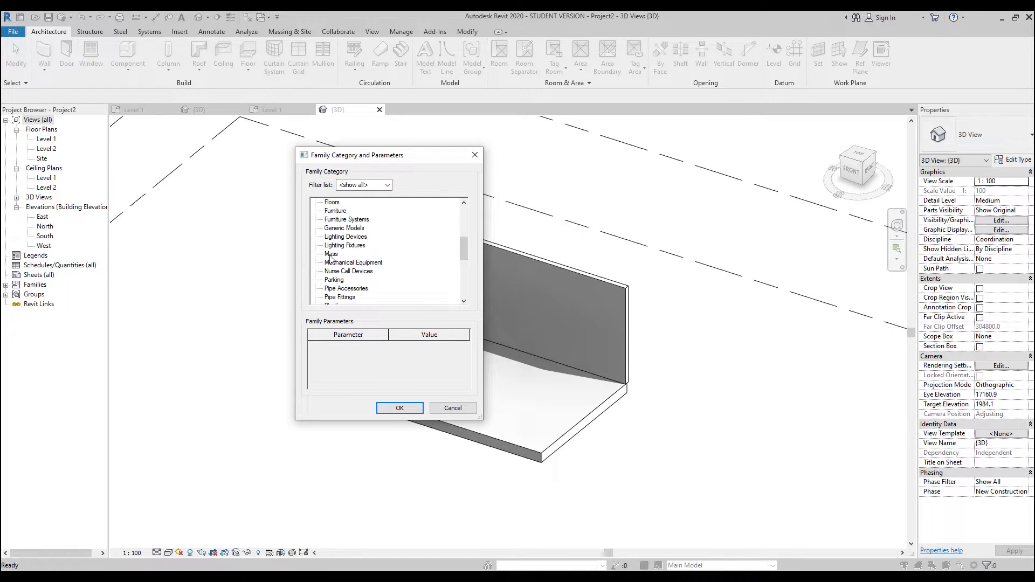
{"action": "left_click", "coordinate": [345, 228]}
{"action": "left_click", "coordinate": [398, 408]}
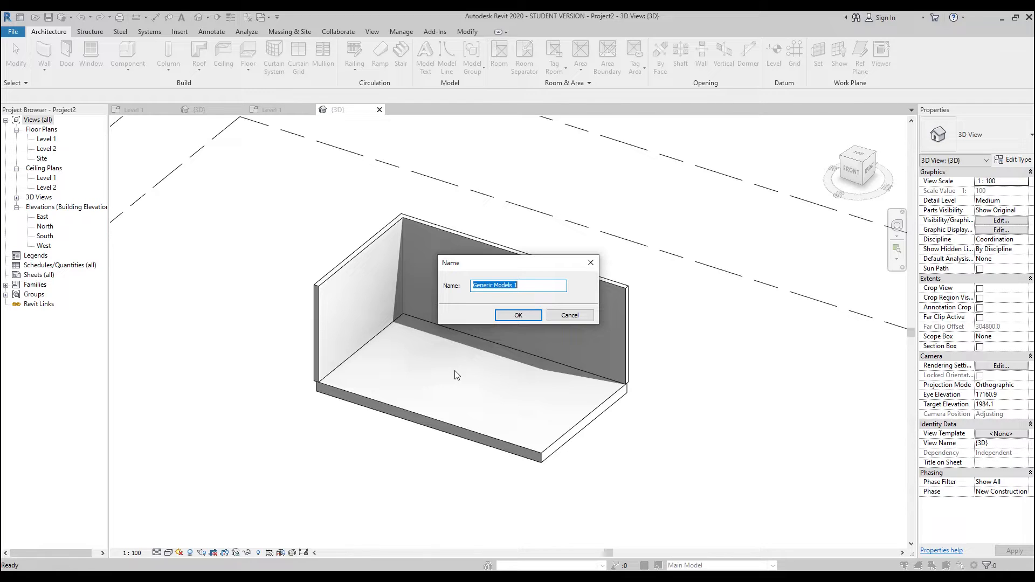
Name the in-place generic model "ex" and enter its in-place editor.
{"action": "key", "text": "BackSpace"}
{"action": "type", "text": "ex"}
{"action": "key", "text": "Return"}
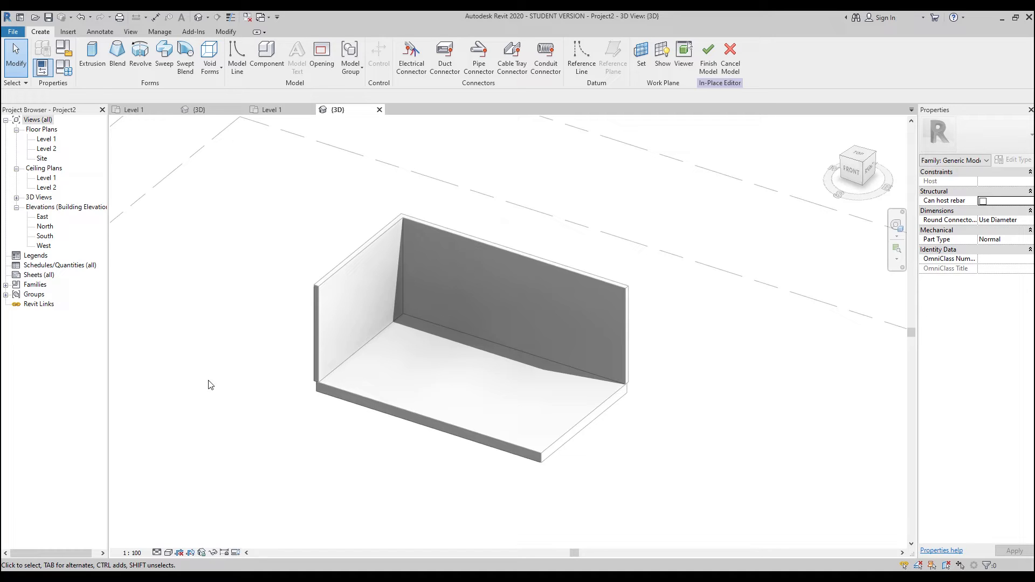
{"action": "mouse_move", "coordinate": [75, 86]}
{"action": "left_mouse_down"}
{"action": "mouse_move", "coordinate": [153, 36]}
{"action": "mouse_move", "coordinate": [223, 35]}
{"action": "left_mouse_up"}
{"action": "left_click", "coordinate": [93, 52]}
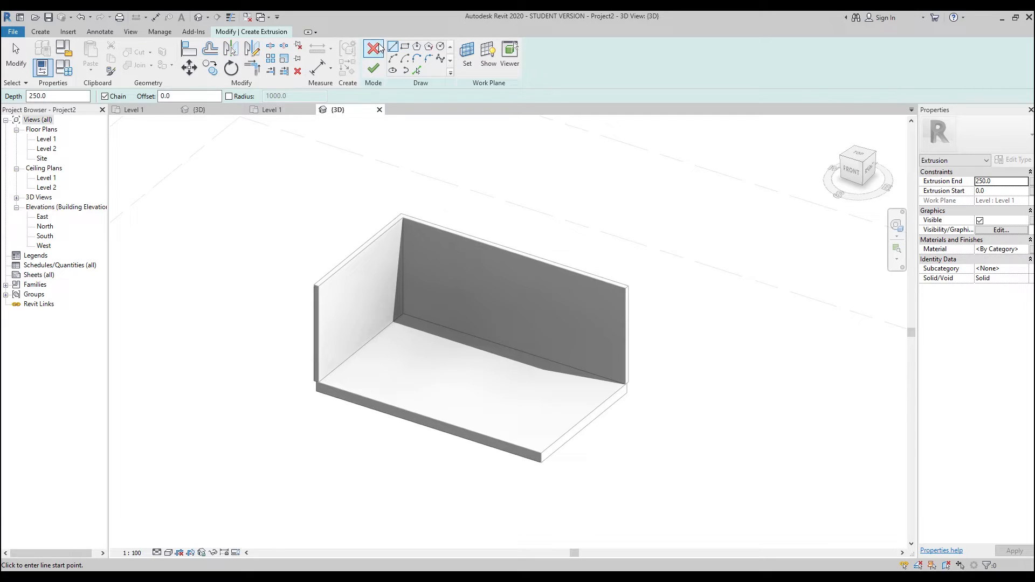
{"action": "left_click", "coordinate": [374, 66]}
{"action": "left_click", "coordinate": [40, 33]}
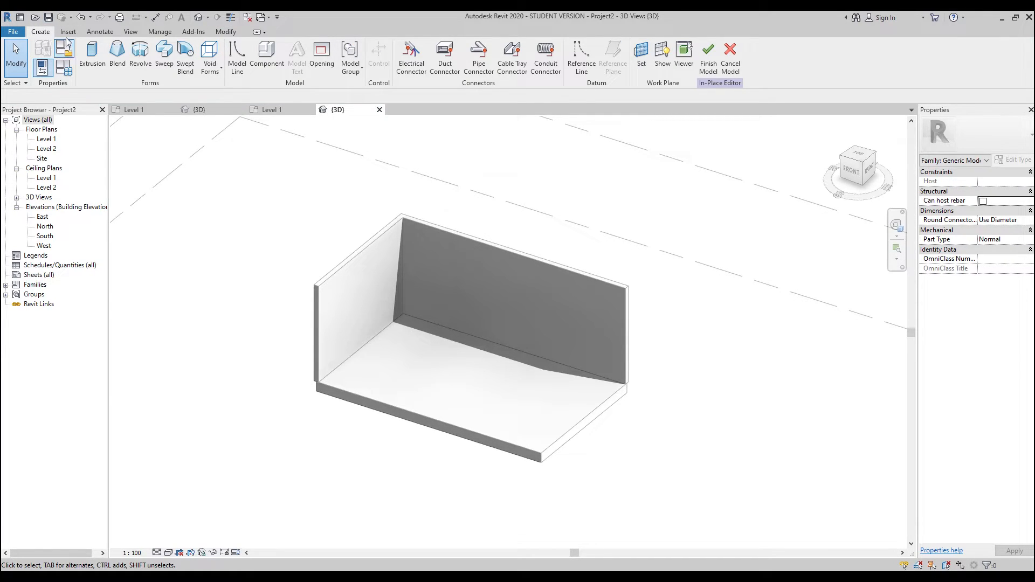
{"action": "mouse_move", "coordinate": [29, 32]}
{"action": "left_mouse_down"}
{"action": "mouse_move", "coordinate": [38, 42]}
{"action": "mouse_move", "coordinate": [241, 44]}
{"action": "left_mouse_up"}
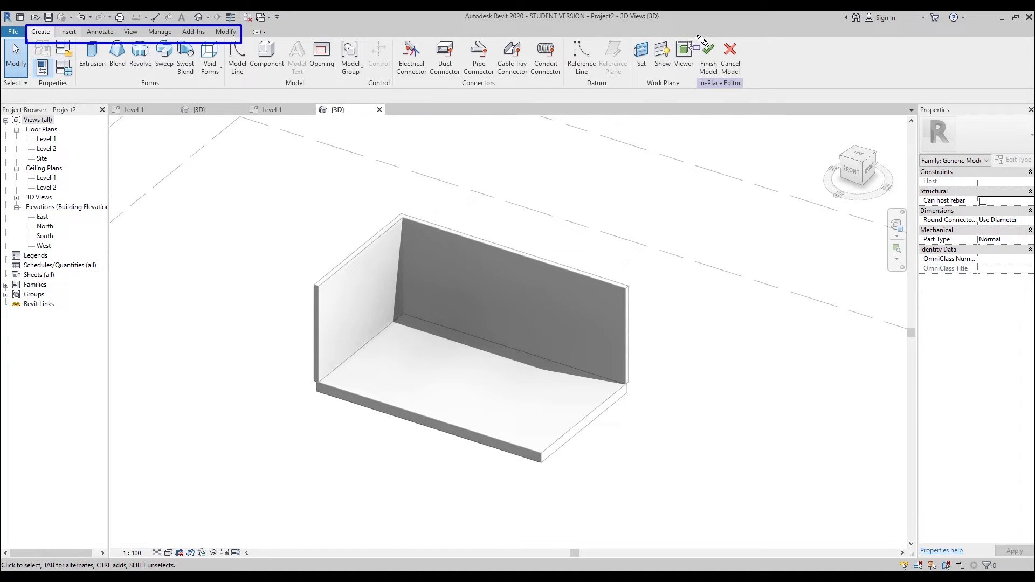
{"action": "left_click_drag", "start_coordinate": [693, 36], "coordinate": [754, 96]}
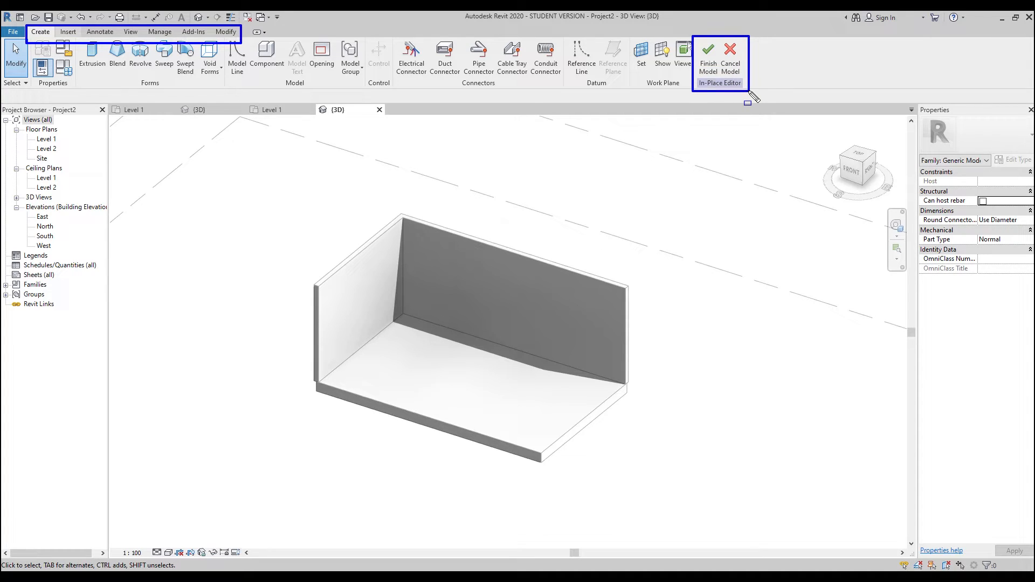
{"action": "left_click", "coordinate": [717, 34]}
{"action": "left_click_drag", "start_coordinate": [717, 33], "coordinate": [751, 91]}
{"action": "left_click", "coordinate": [693, 32]}
{"action": "left_click_drag", "start_coordinate": [711, 54], "coordinate": [719, 84]}
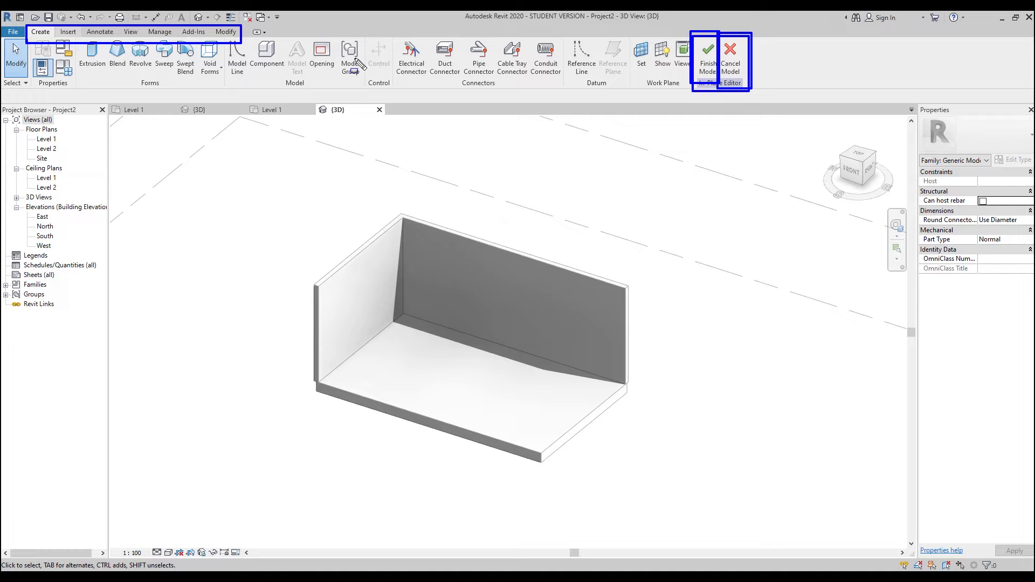
{"action": "left_click_drag", "start_coordinate": [76, 35], "coordinate": [105, 83]}
{"action": "key", "text": "Escape"}
Start a solid extrusion and sketch four chained lines on the floor near its front corner, leaving the loop open at one corner.
{"action": "left_click", "coordinate": [92, 54]}
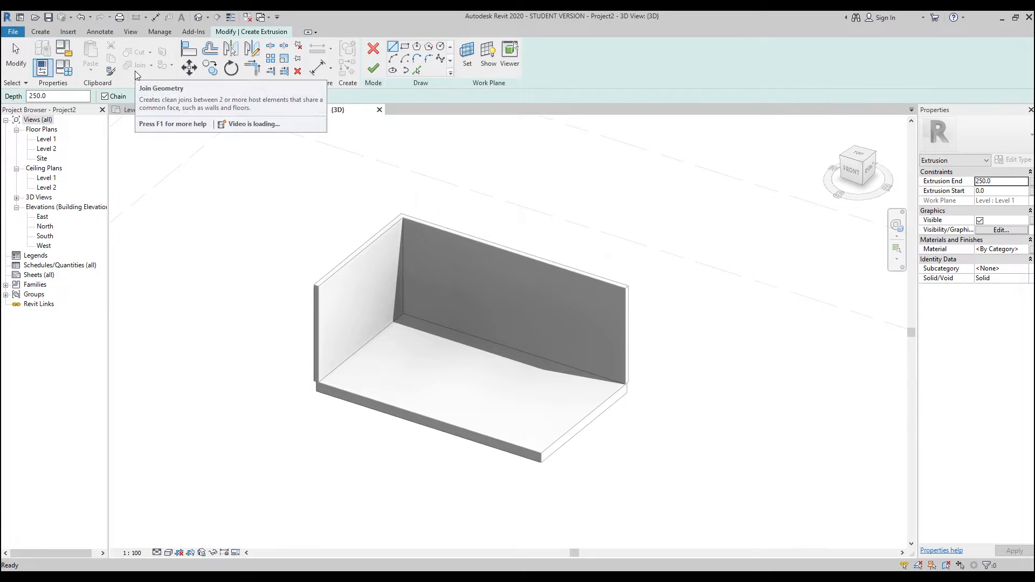
{"action": "left_click", "coordinate": [392, 50]}
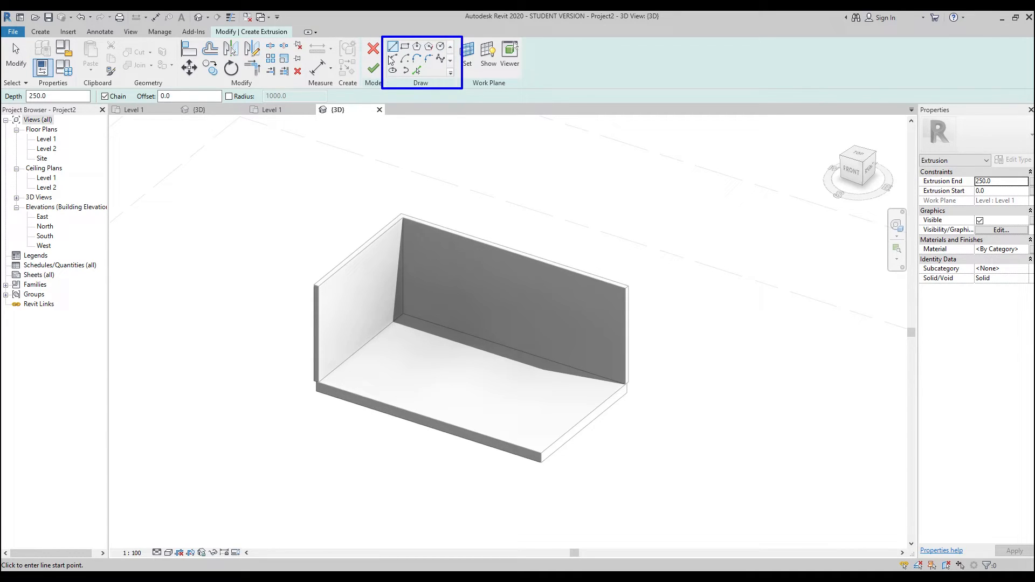
{"action": "left_click", "coordinate": [418, 71]}
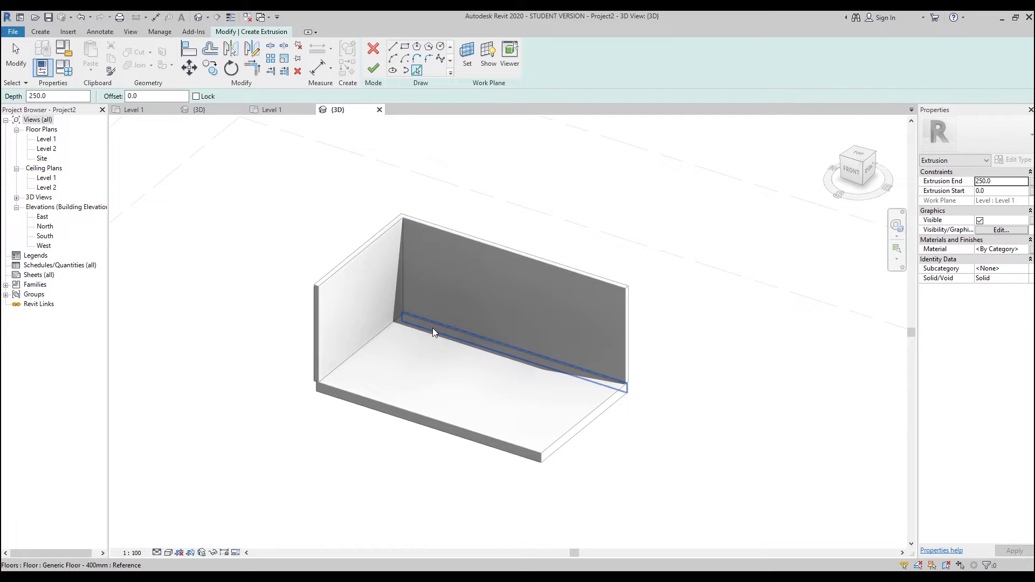
{"action": "key", "text": "Escape"}
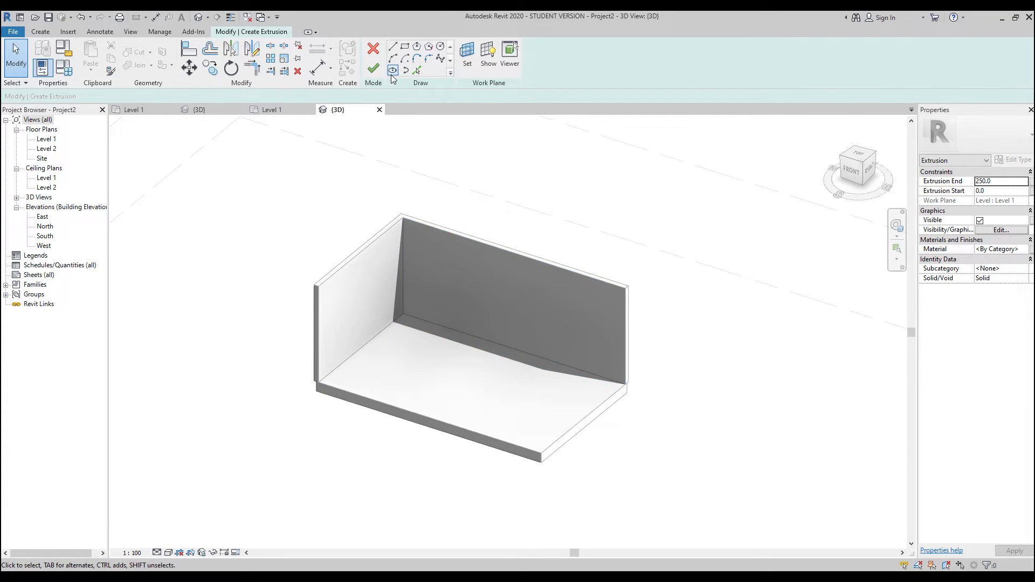
{"action": "left_click", "coordinate": [392, 46]}
{"action": "scroll", "coordinate": [492, 270], "scroll_direction": "up", "scroll_amount": 3}
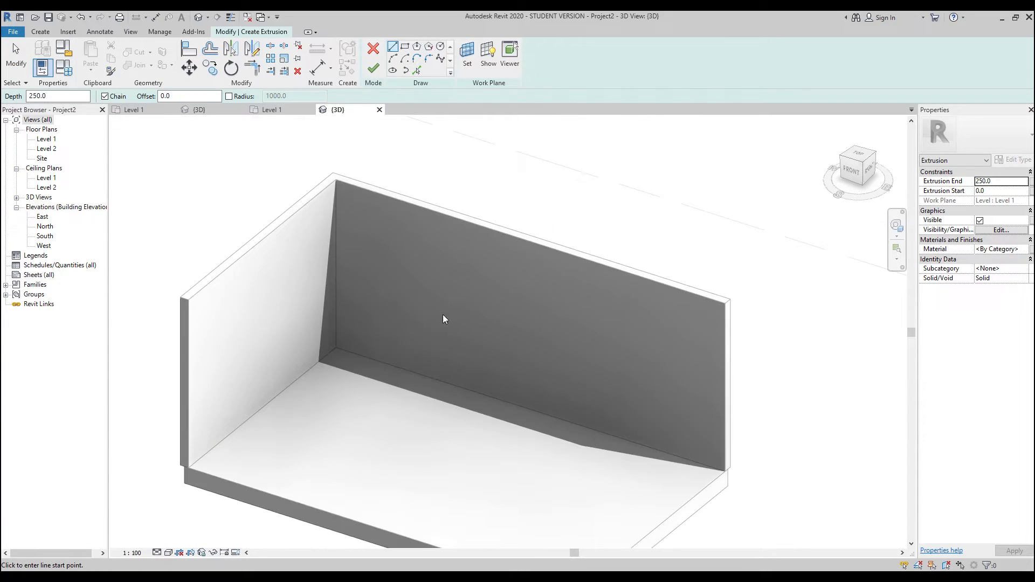
{"action": "left_click", "coordinate": [285, 452]}
{"action": "left_click", "coordinate": [323, 420]}
{"action": "left_click", "coordinate": [389, 442]}
{"action": "left_click", "coordinate": [344, 478]}
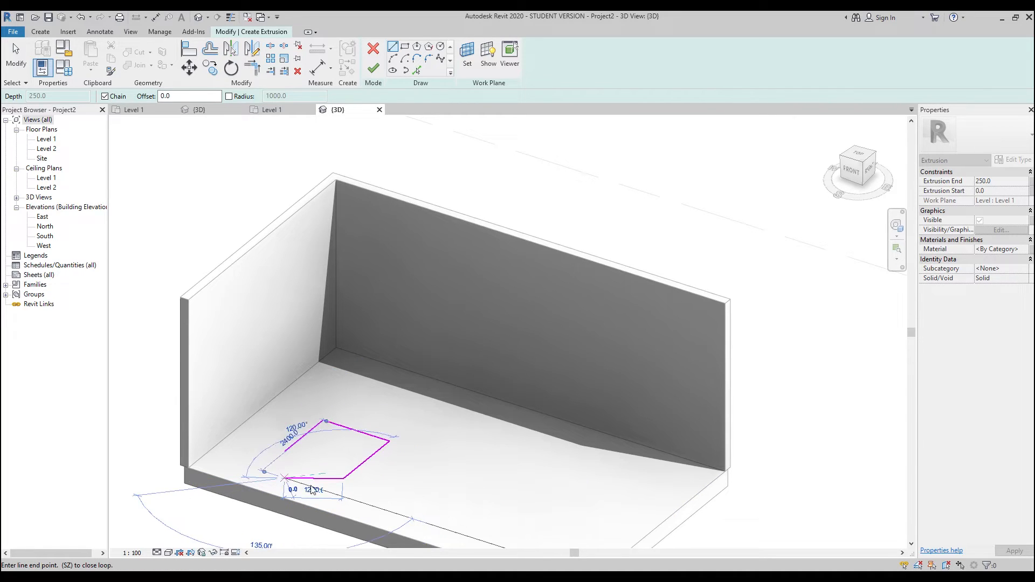
{"action": "scroll", "coordinate": [271, 482], "scroll_direction": "down", "scroll_amount": 1}
{"action": "left_click_drag", "start_coordinate": [256, 445], "coordinate": [300, 491]}
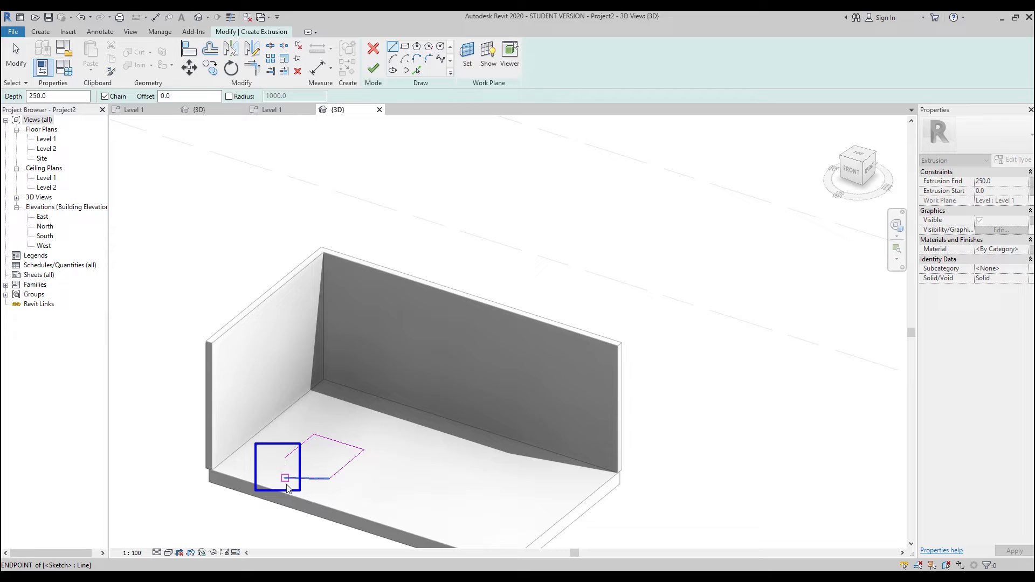
{"action": "key", "text": "Escape"}
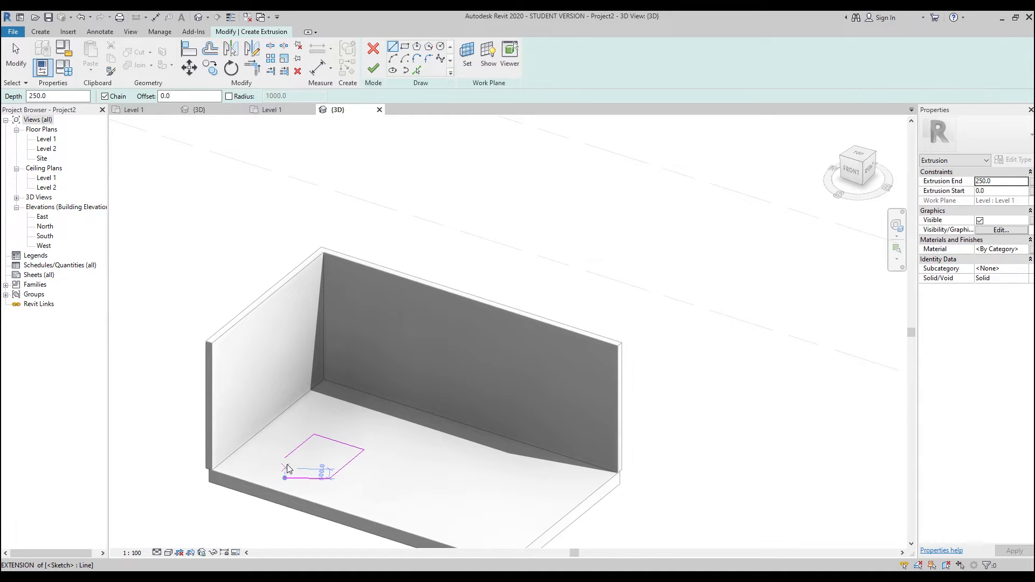
Try to finish the extrusion with its open sketch loop and return to sketching.
{"action": "left_click", "coordinate": [370, 67]}
{"action": "left_click_drag", "start_coordinate": [856, 474], "coordinate": [491, 272]}
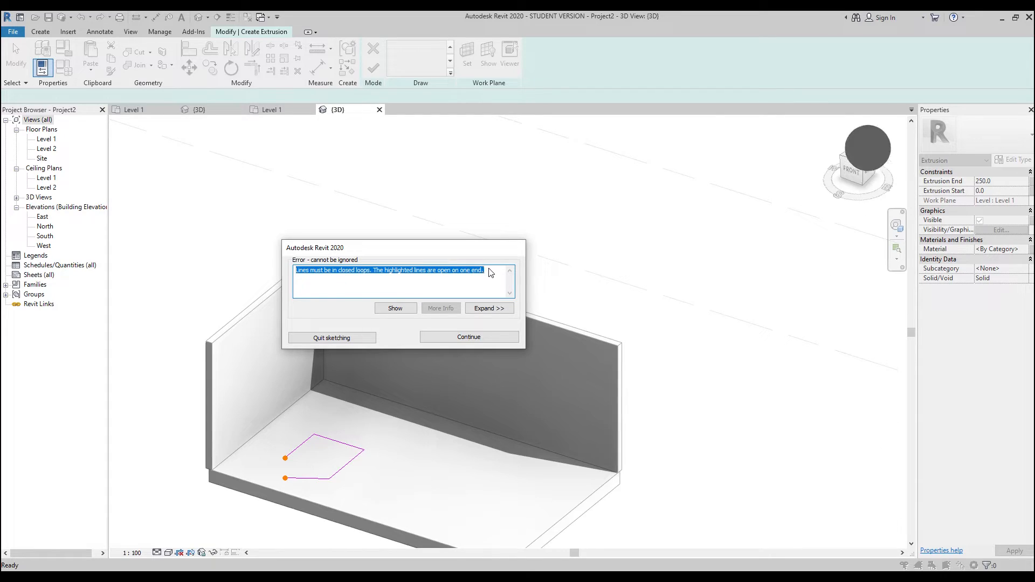
{"action": "left_click_drag", "start_coordinate": [261, 437], "coordinate": [308, 497]}
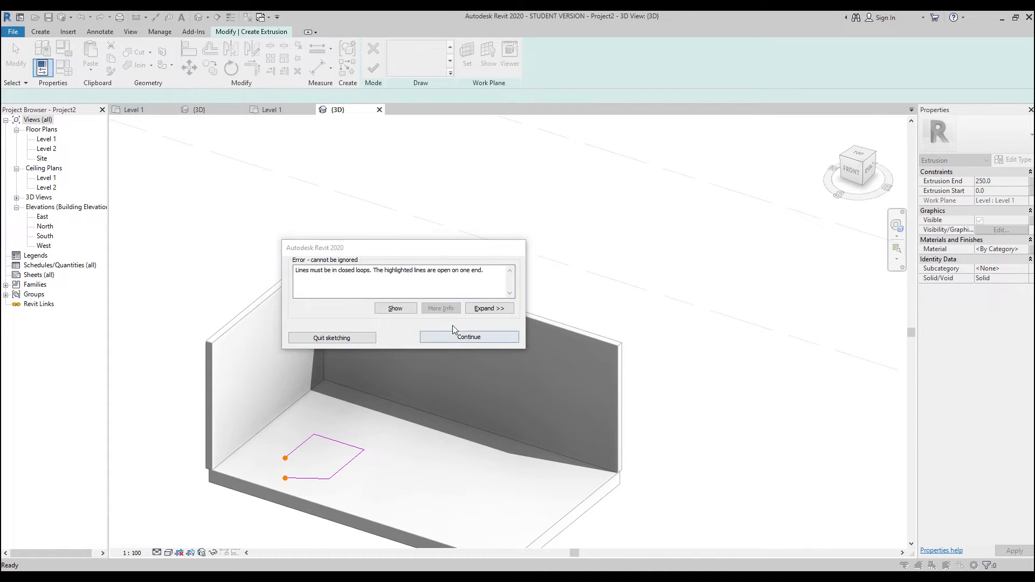
{"action": "left_click", "coordinate": [468, 337]}
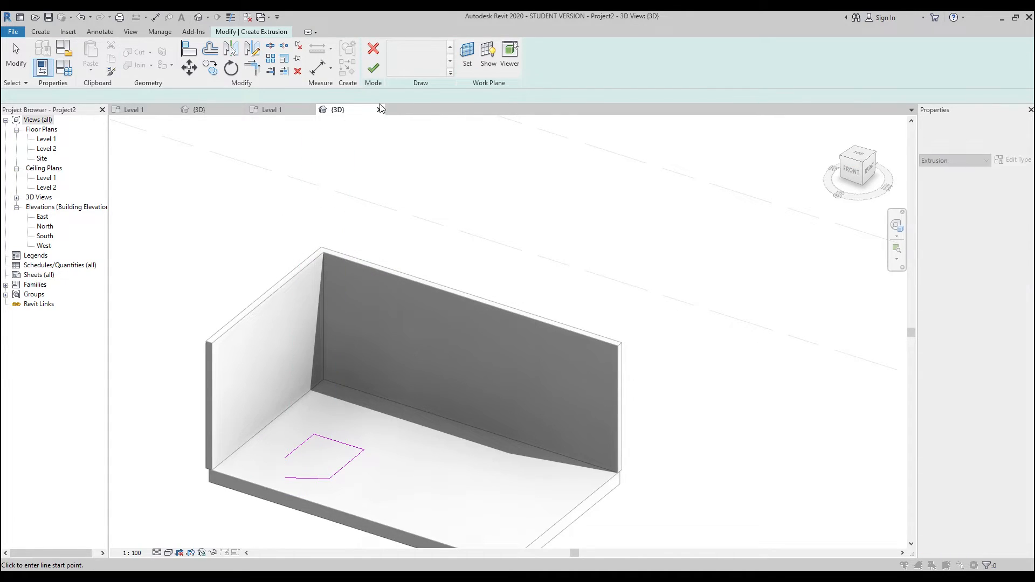
Close the extrusion sketch with a line joining its two open endpoints.
{"action": "left_click", "coordinate": [285, 458]}
{"action": "left_click", "coordinate": [284, 478]}
{"action": "key", "text": "Escape"}
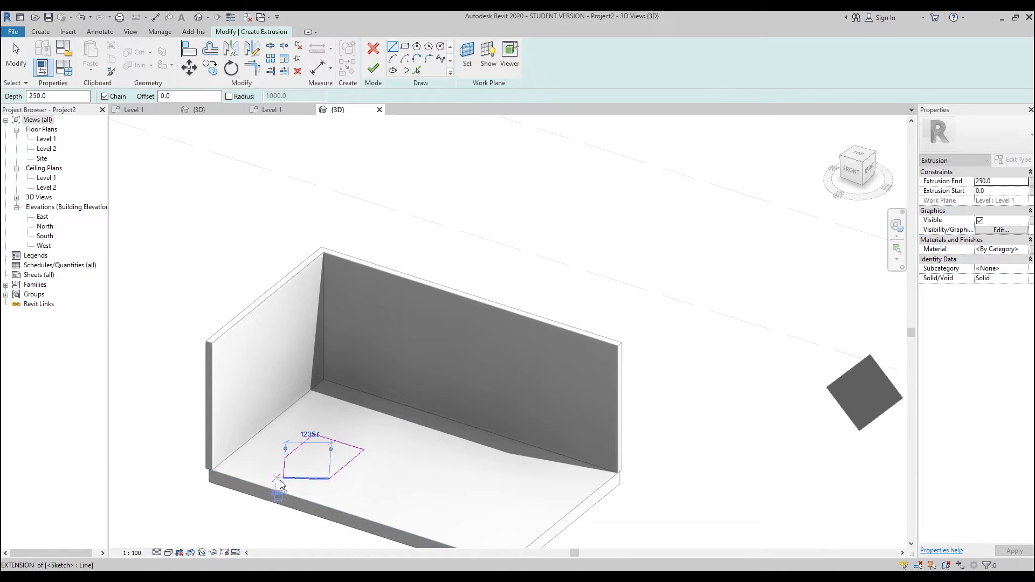
{"action": "scroll", "coordinate": [291, 458], "scroll_direction": "down", "scroll_amount": 4}
{"action": "scroll", "coordinate": [294, 508], "scroll_direction": "up", "scroll_amount": 3}
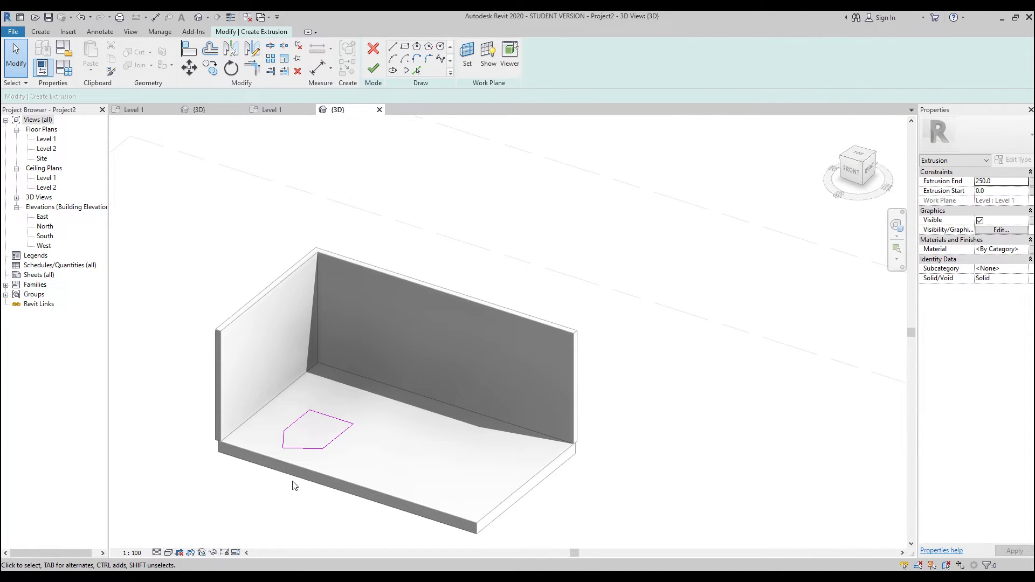
{"action": "scroll", "coordinate": [293, 485], "scroll_direction": "down", "scroll_amount": 2}
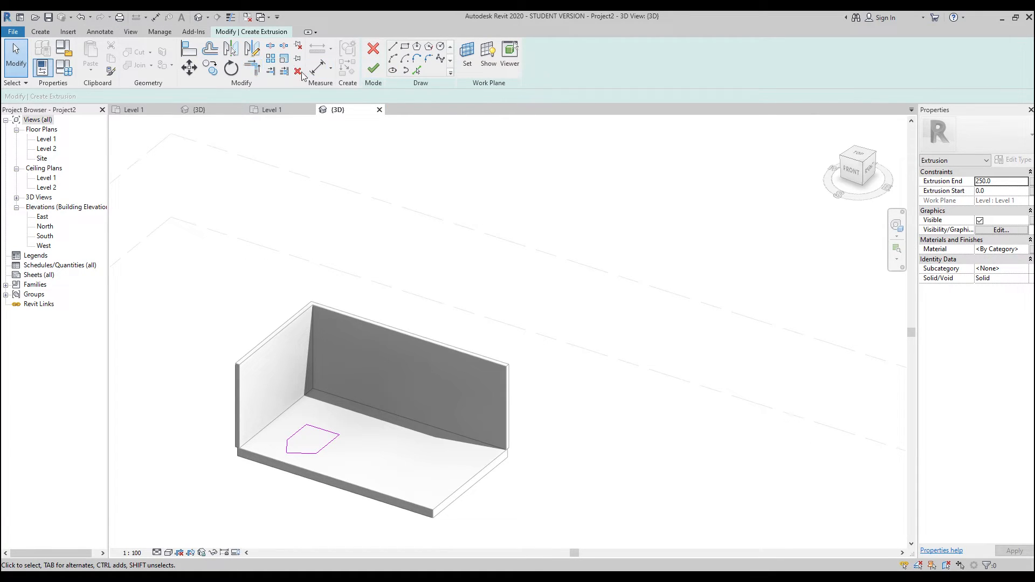
{"action": "left_click", "coordinate": [48, 32]}
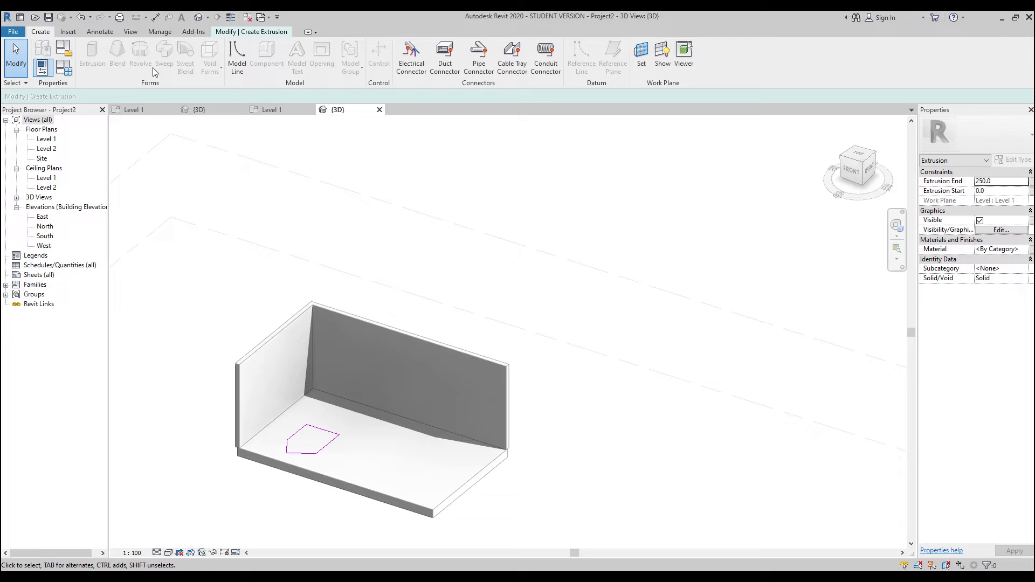
{"action": "left_click", "coordinate": [261, 32]}
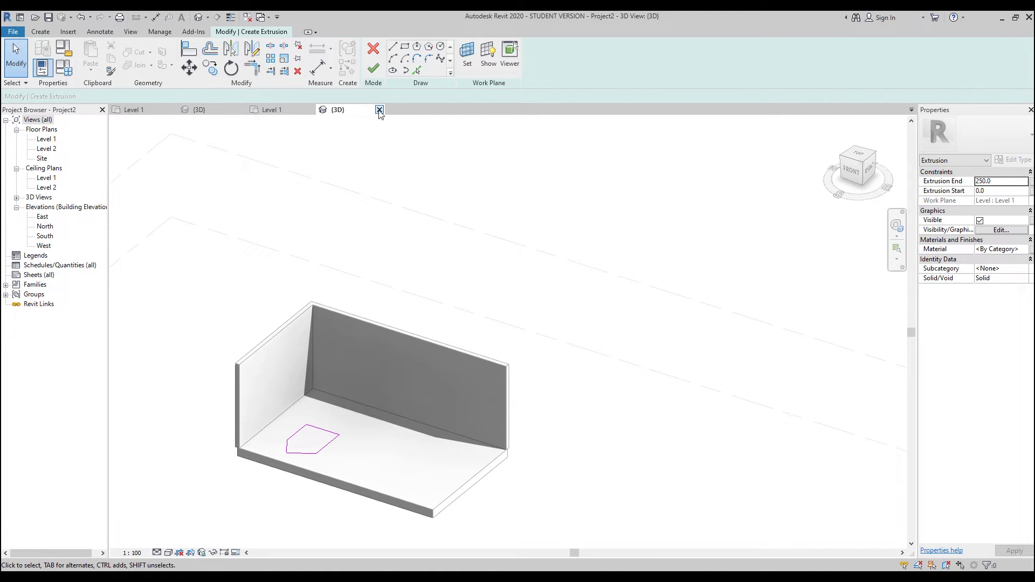
Set the extrusion sketch's work plane to the top face of the long back wall, using the Pick a plane option.
{"action": "left_click", "coordinate": [467, 54]}
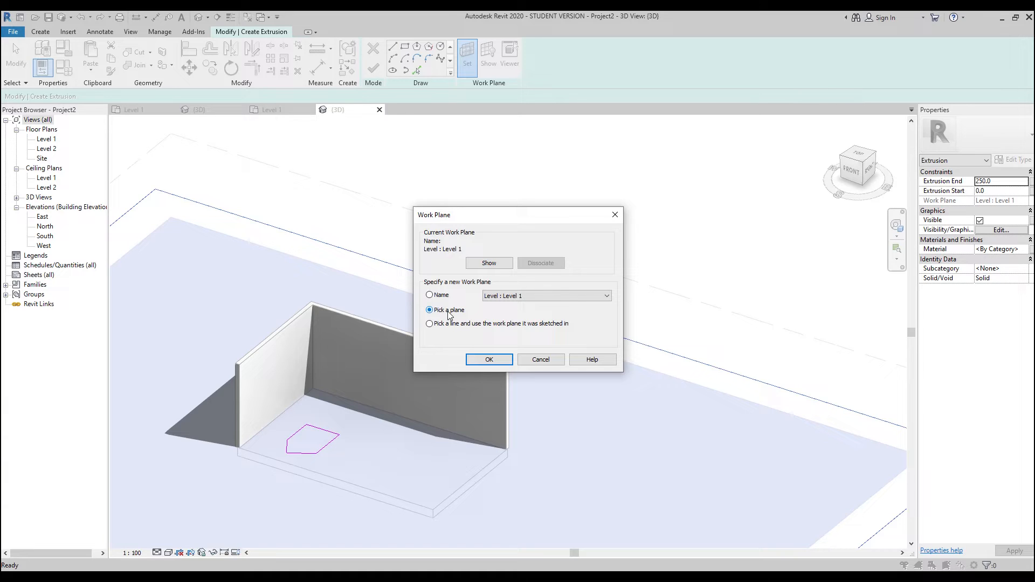
{"action": "left_click", "coordinate": [489, 359]}
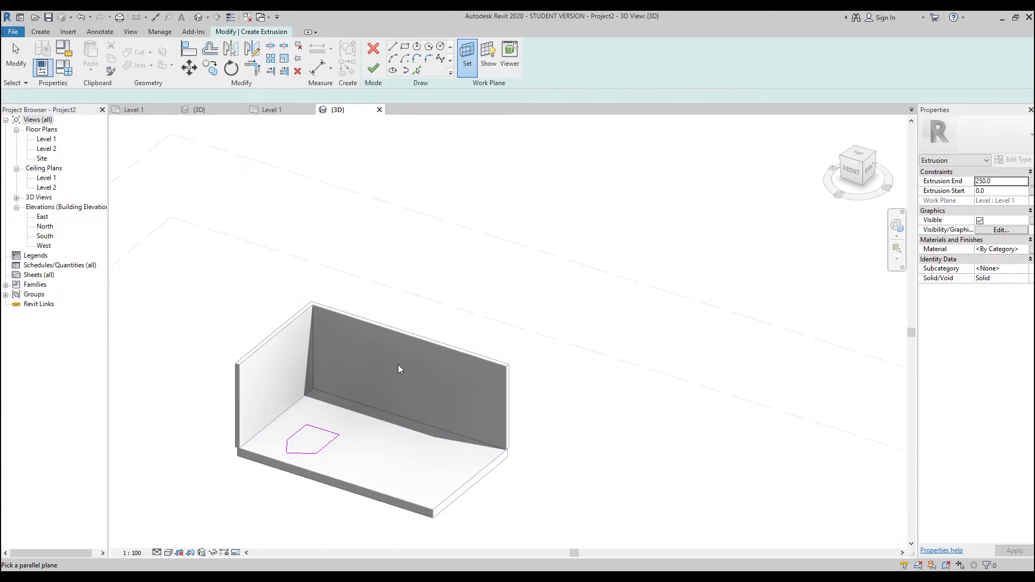
{"action": "left_click", "coordinate": [418, 342]}
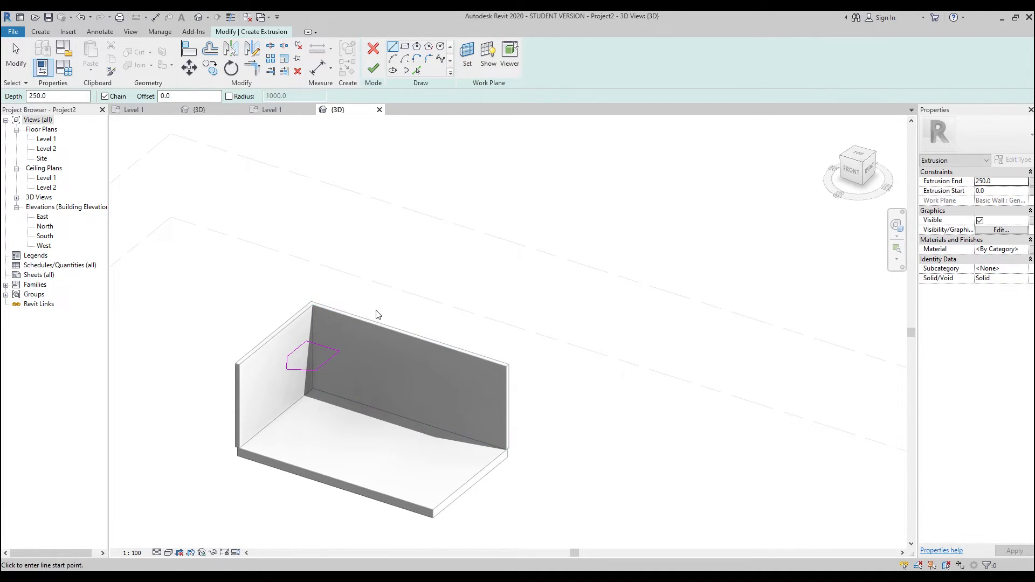
Set the extrusion sketch's work plane to the top face of the floor, using the Pick a plane option.
{"action": "left_click", "coordinate": [468, 54]}
{"action": "left_click", "coordinate": [446, 311]}
{"action": "left_click", "coordinate": [490, 359]}
{"action": "left_click", "coordinate": [425, 505]}
{"action": "left_click", "coordinate": [286, 453]}
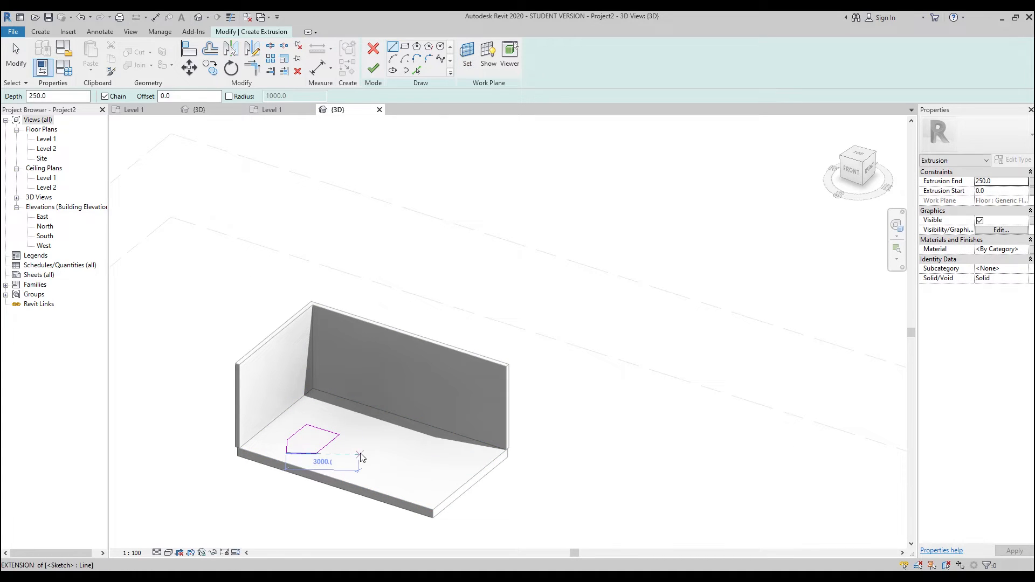
{"action": "key", "text": "Escape"}
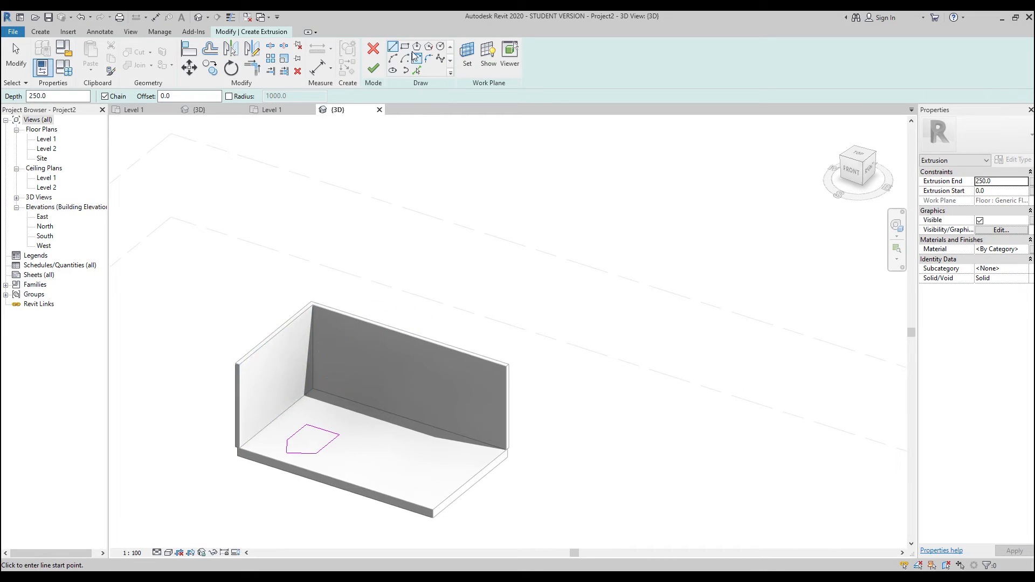
Finish the five-sided solid extrusion on the floor with a depth of 250 mm.
{"action": "left_click", "coordinate": [375, 68]}
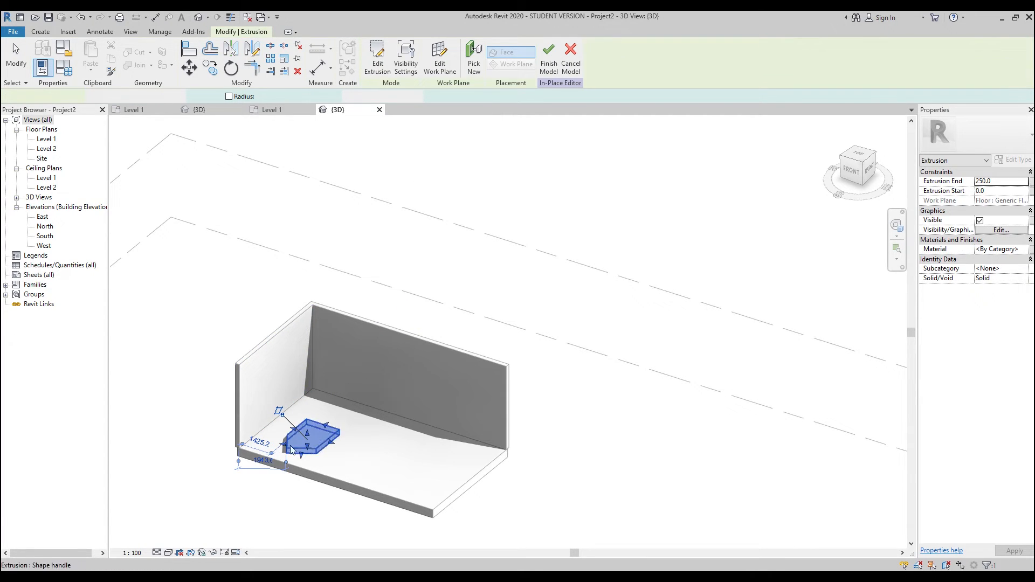
{"action": "scroll", "coordinate": [311, 406], "scroll_direction": "down", "scroll_amount": 3}
{"action": "scroll", "coordinate": [287, 463], "scroll_direction": "up", "scroll_amount": 8}
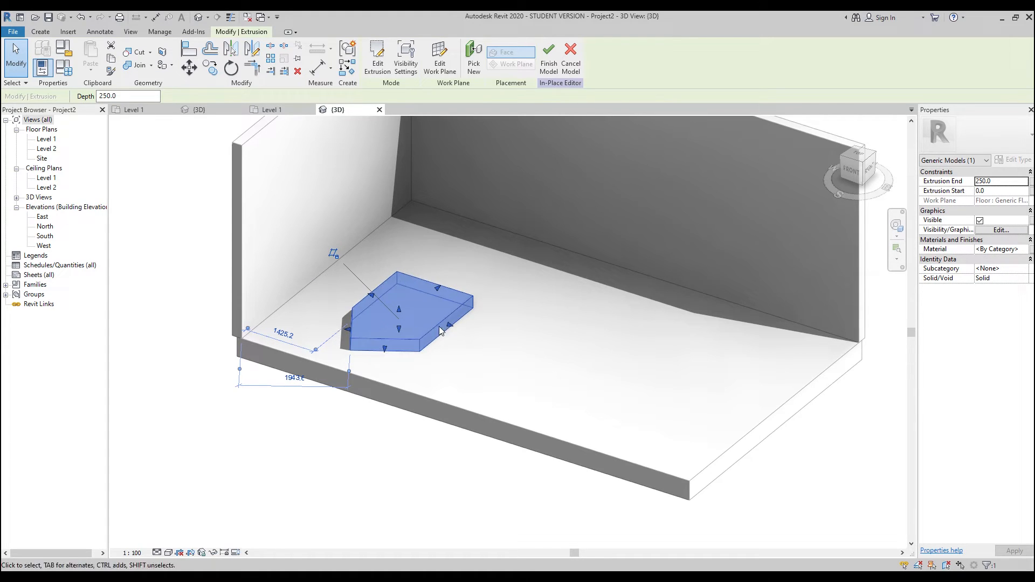
Stretch the extrusion's side faces outward and raise its top to a depth of about 3262 mm with the shape handles.
{"action": "left_click_drag", "start_coordinate": [451, 326], "coordinate": [428, 390]}
{"action": "left_click_drag", "start_coordinate": [348, 346], "coordinate": [307, 356]}
{"action": "left_click_drag", "start_coordinate": [418, 334], "coordinate": [412, 217]}
{"action": "scroll", "coordinate": [410, 363], "scroll_direction": "down", "scroll_amount": 2}
{"action": "scroll", "coordinate": [410, 359], "scroll_direction": "down", "scroll_amount": 1}
{"action": "middle_click_drag", "start_coordinate": [452, 332], "coordinate": [427, 352]}
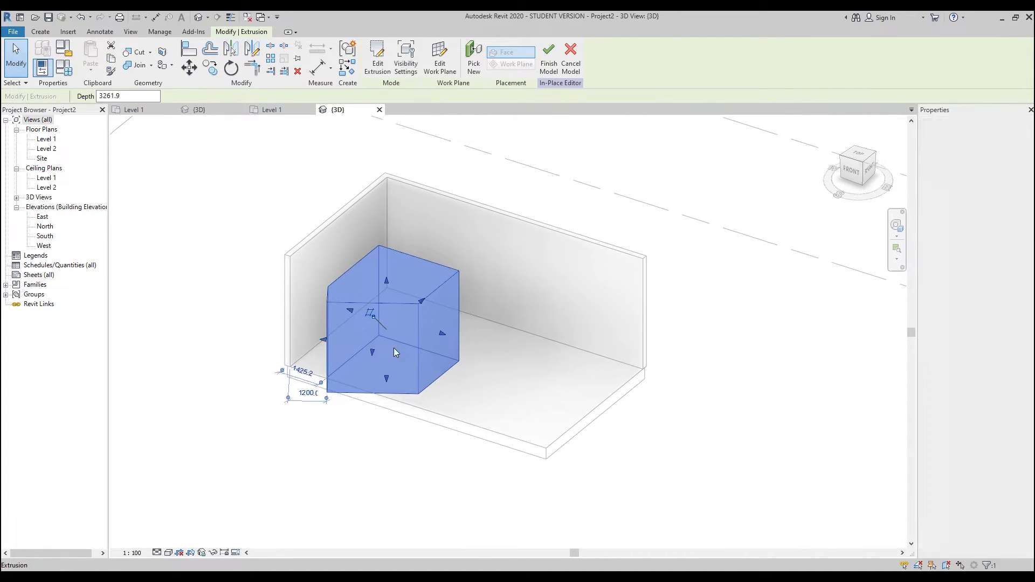
{"action": "left_click_drag", "start_coordinate": [374, 349], "coordinate": [378, 338]}
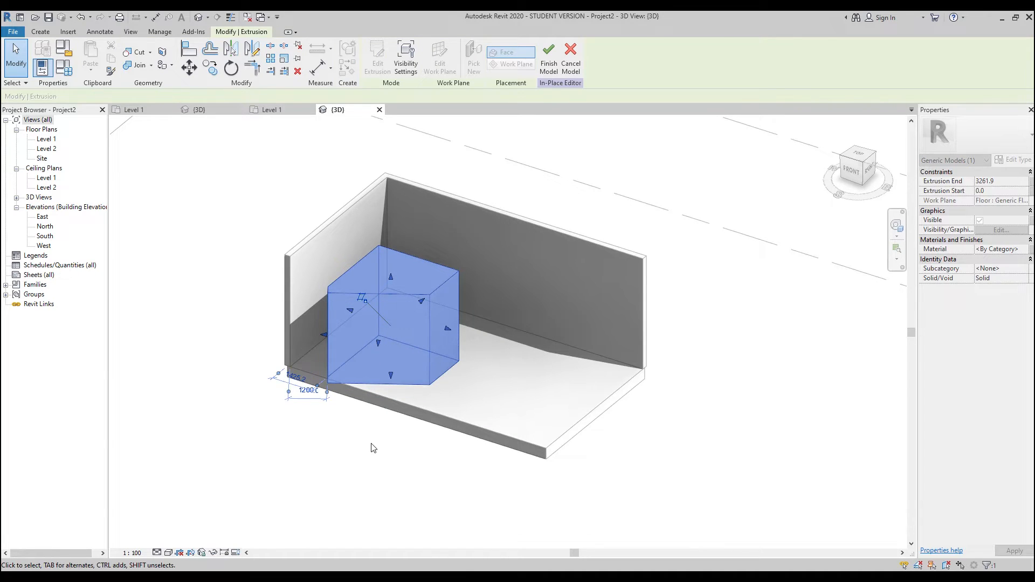
{"action": "left_click", "coordinate": [369, 434]}
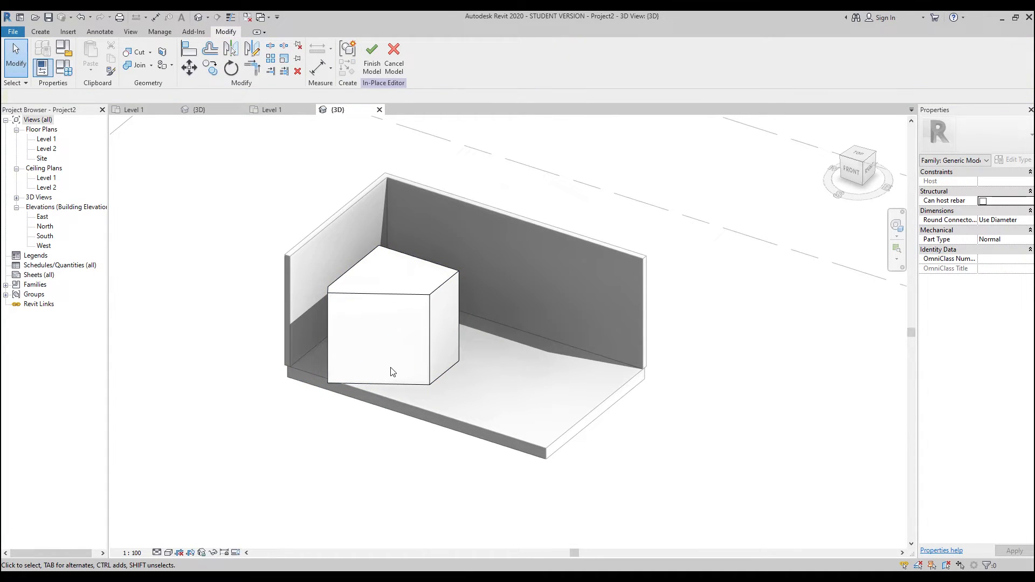
Assign the Aluminum material to the solid extrusion on the floor.
{"action": "left_click", "coordinate": [398, 302]}
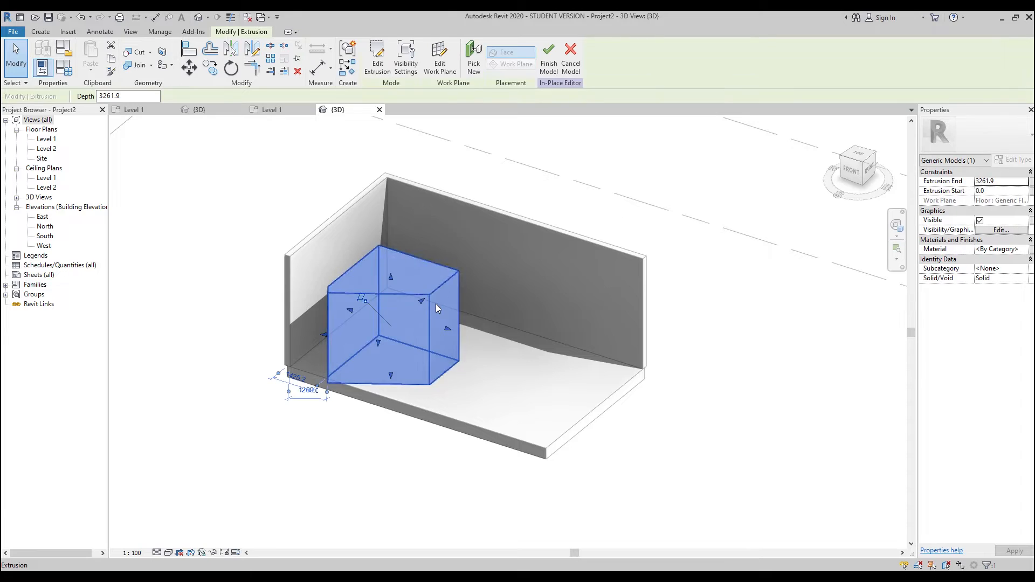
{"action": "key", "text": "alt"}
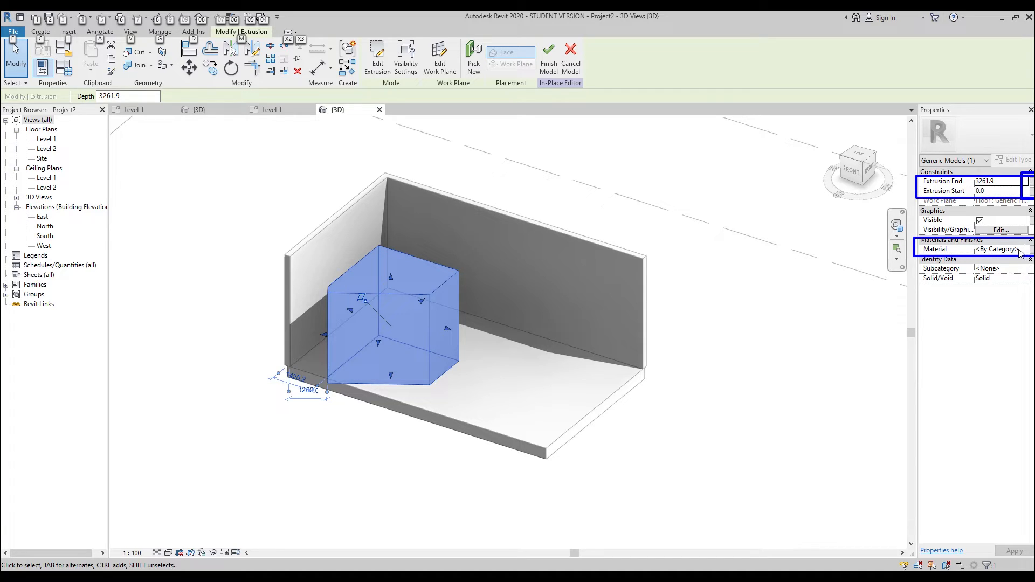
{"action": "key", "text": "Escape"}
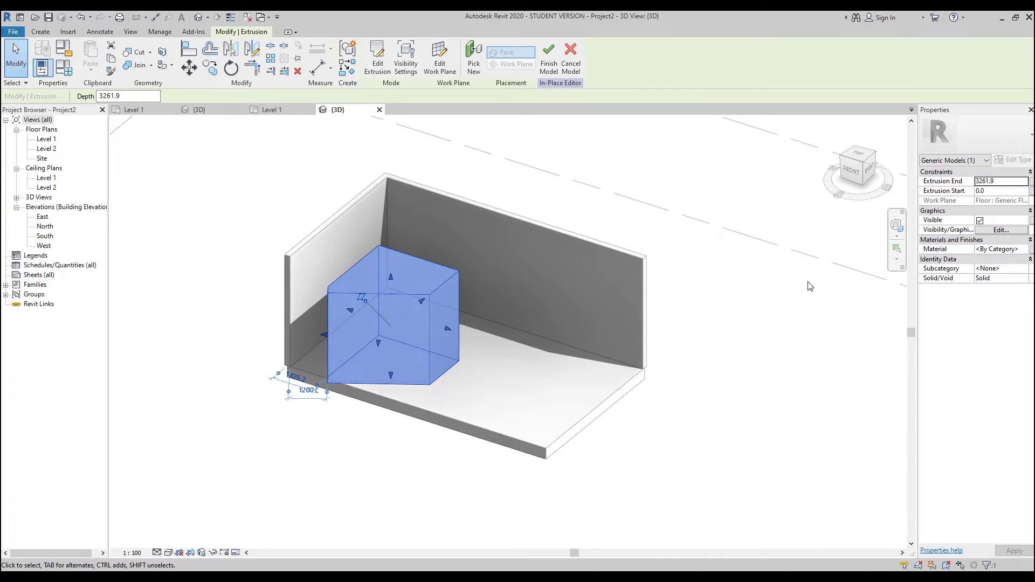
{"action": "left_click", "coordinate": [1026, 251]}
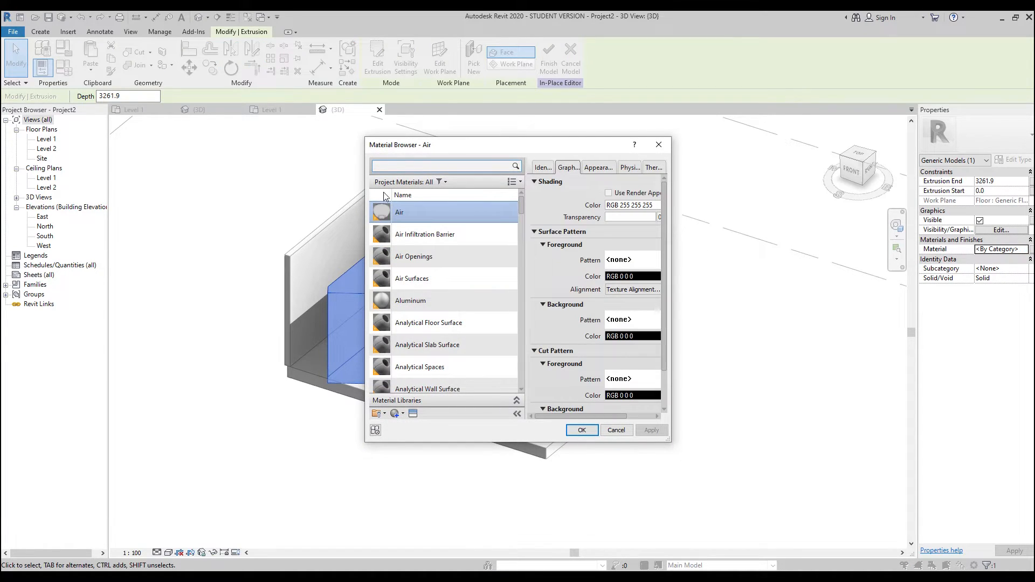
{"action": "left_click_drag", "start_coordinate": [457, 151], "coordinate": [713, 163]}
{"action": "scroll", "coordinate": [674, 275], "scroll_direction": "down", "scroll_amount": 1}
{"action": "left_click", "coordinate": [678, 236]}
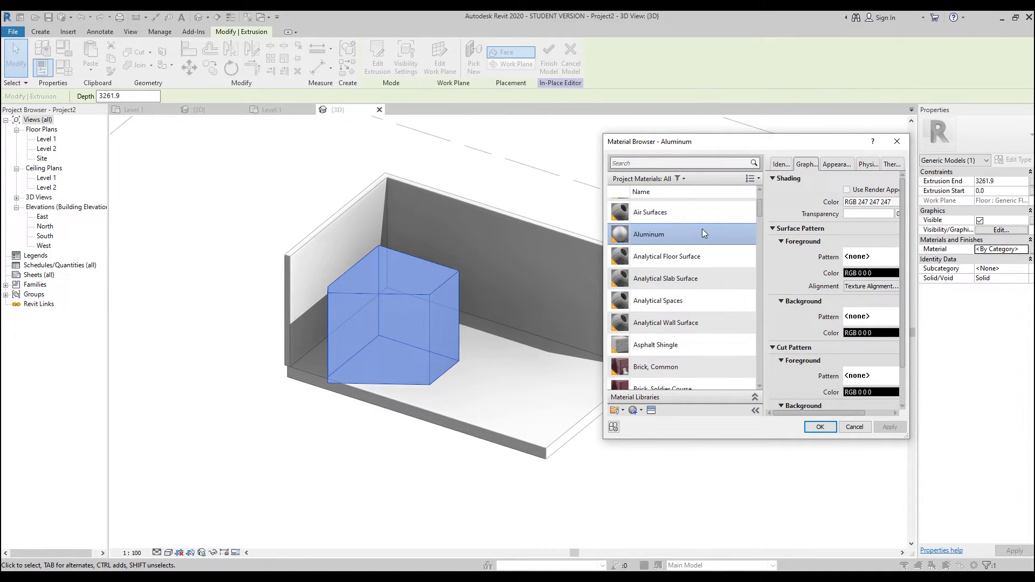
{"action": "left_click", "coordinate": [820, 427]}
{"action": "left_click", "coordinate": [689, 432]}
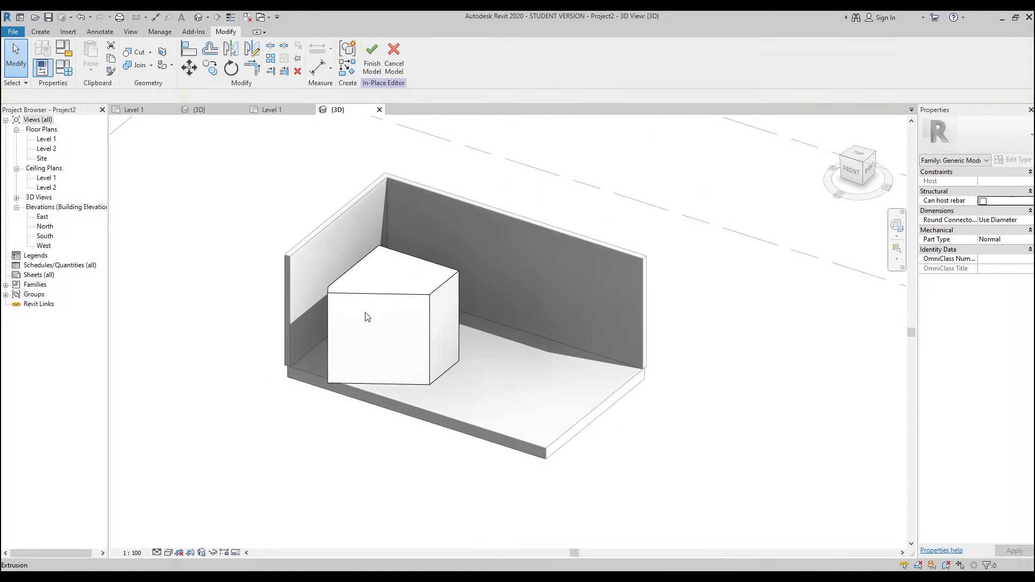
Preview the extrusion's material in a realistic visual style and return the 3D view to its previous style.
{"action": "left_click", "coordinate": [168, 553]}
{"action": "left_click", "coordinate": [188, 531]}
{"action": "scroll", "coordinate": [428, 284], "scroll_direction": "up", "scroll_amount": 3}
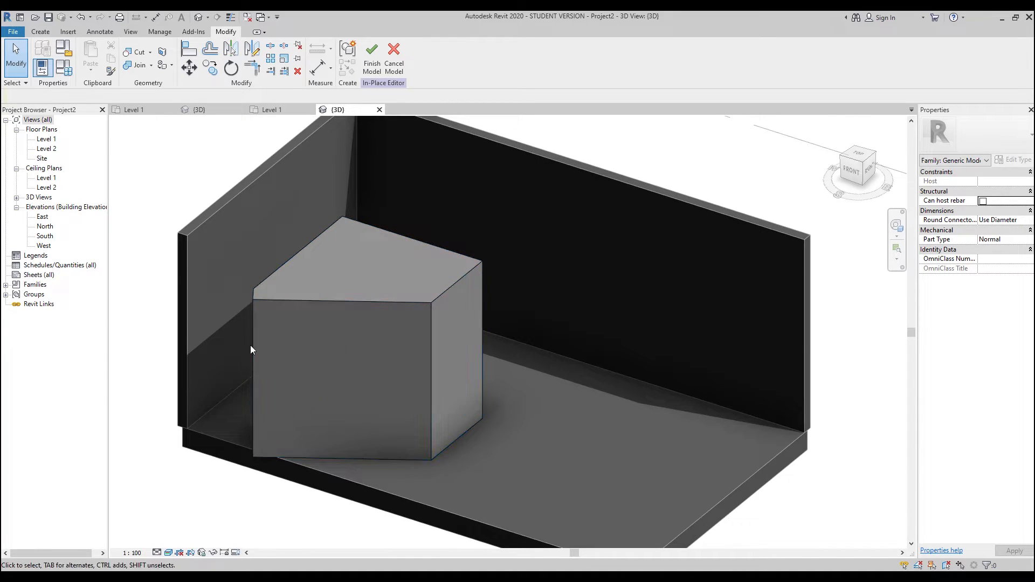
{"action": "left_click", "coordinate": [381, 299]}
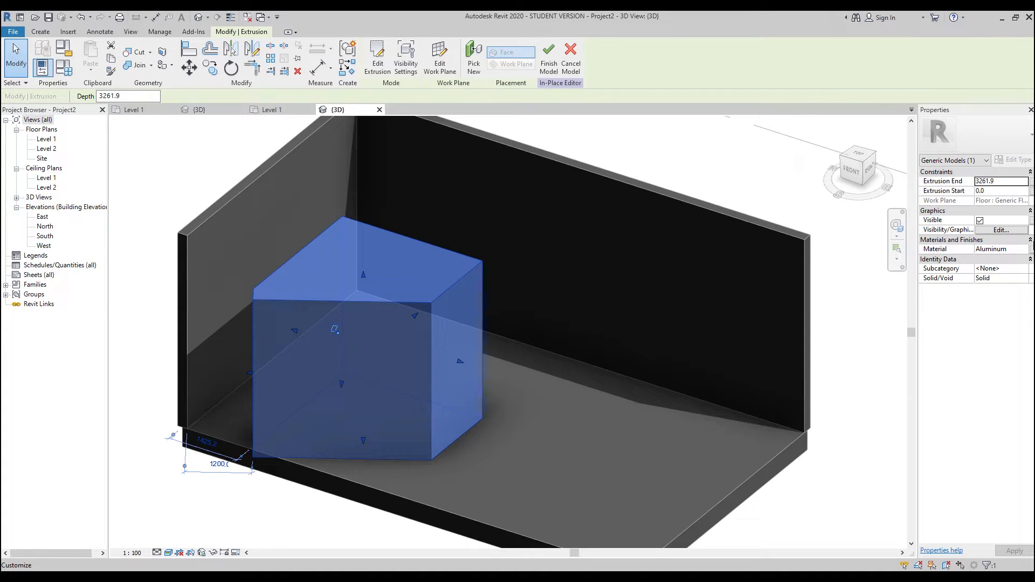
{"action": "left_click", "coordinate": [168, 552]}
{"action": "left_click", "coordinate": [201, 491]}
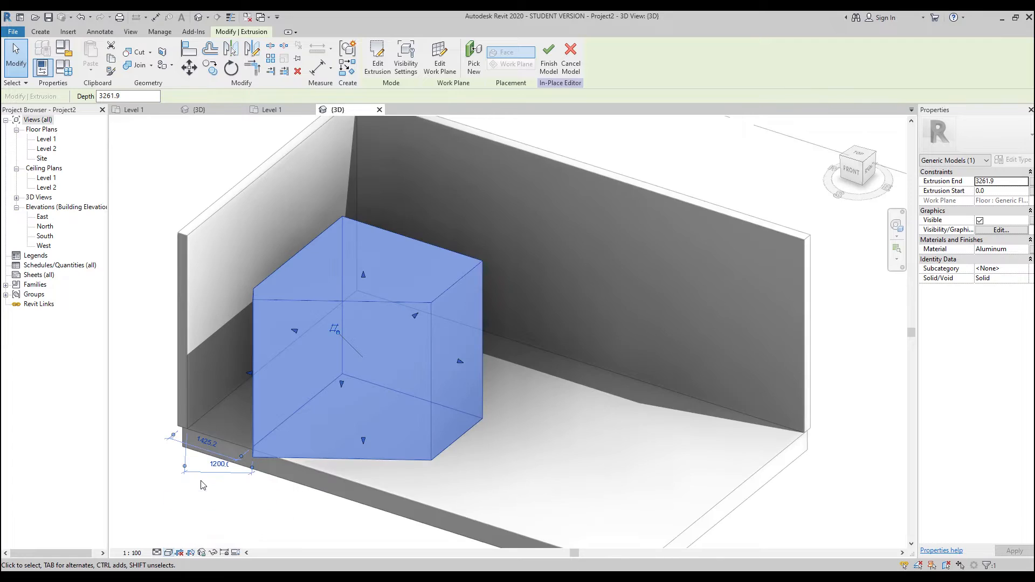
{"action": "left_click", "coordinate": [202, 483]}
{"action": "scroll", "coordinate": [204, 478], "scroll_direction": "down", "scroll_amount": 5}
{"action": "middle_click_drag", "start_coordinate": [286, 447], "coordinate": [399, 387]}
{"action": "scroll", "coordinate": [355, 408], "scroll_direction": "up", "scroll_amount": 2}
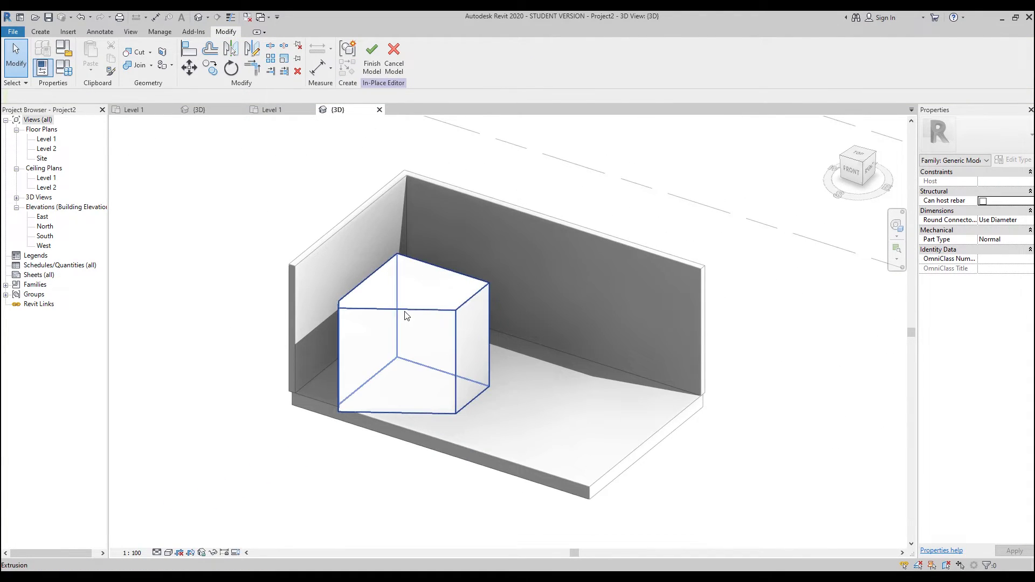
Finish the in-place model containing the extrusion and return to the project environment.
{"action": "left_click", "coordinate": [375, 63]}
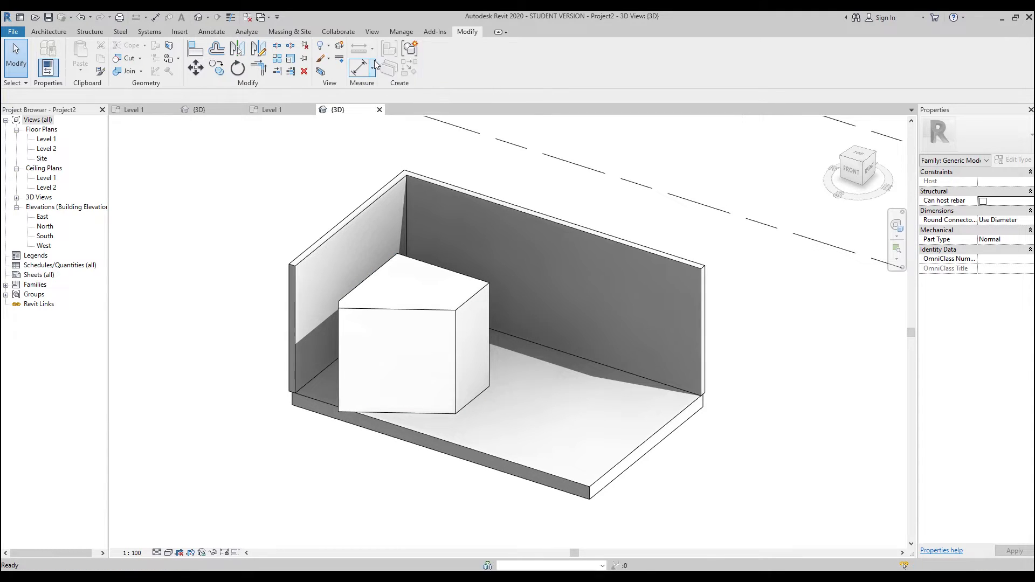
{"action": "left_click", "coordinate": [398, 316]}
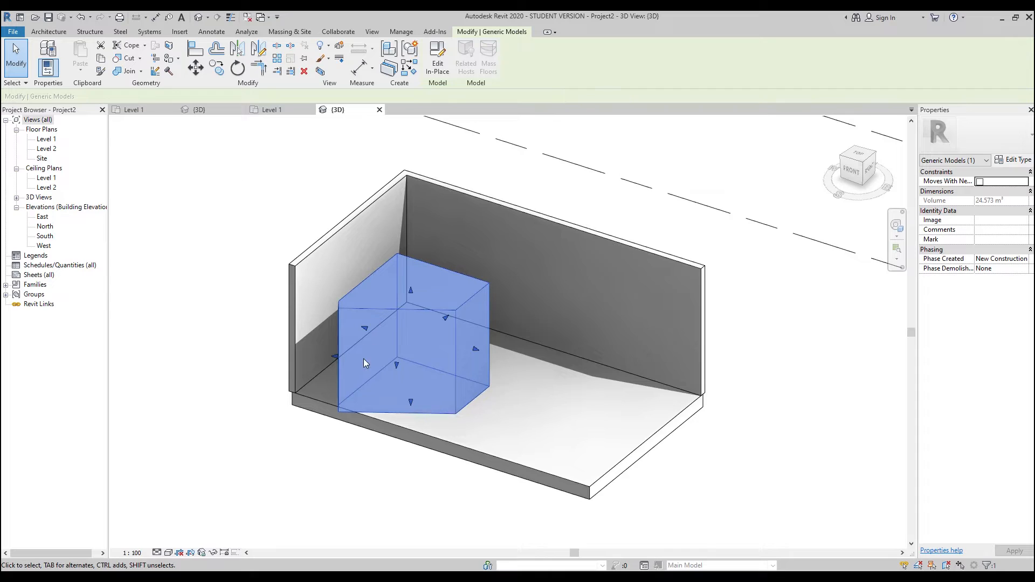
{"action": "left_click", "coordinate": [53, 32]}
{"action": "left_click", "coordinate": [488, 32]}
{"action": "left_click", "coordinate": [278, 222]}
{"action": "left_click", "coordinate": [53, 33]}
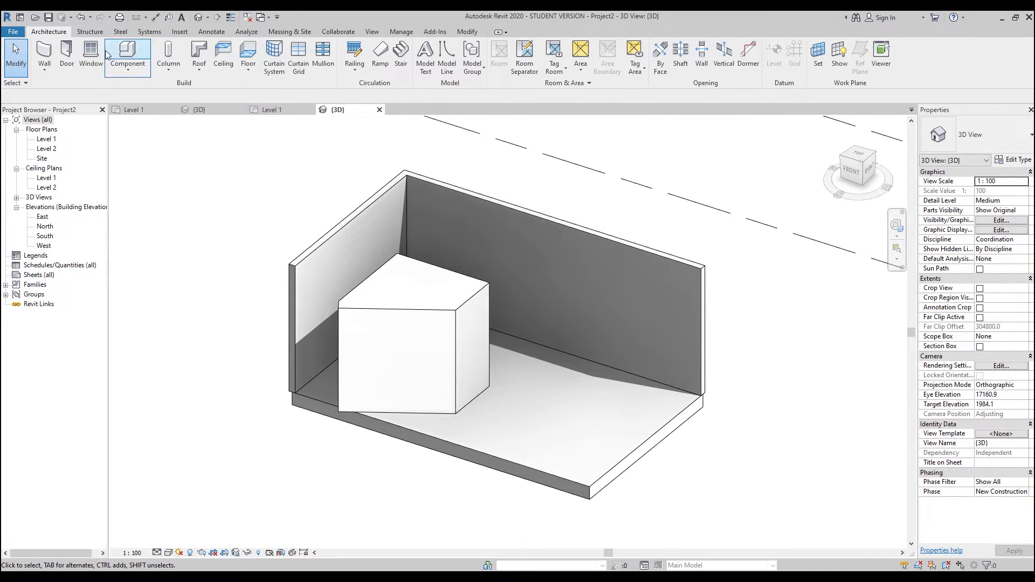
Stretch the finished extrusion's side faces across the floor and towards the back wall with the shape handles.
{"action": "left_click", "coordinate": [403, 312]}
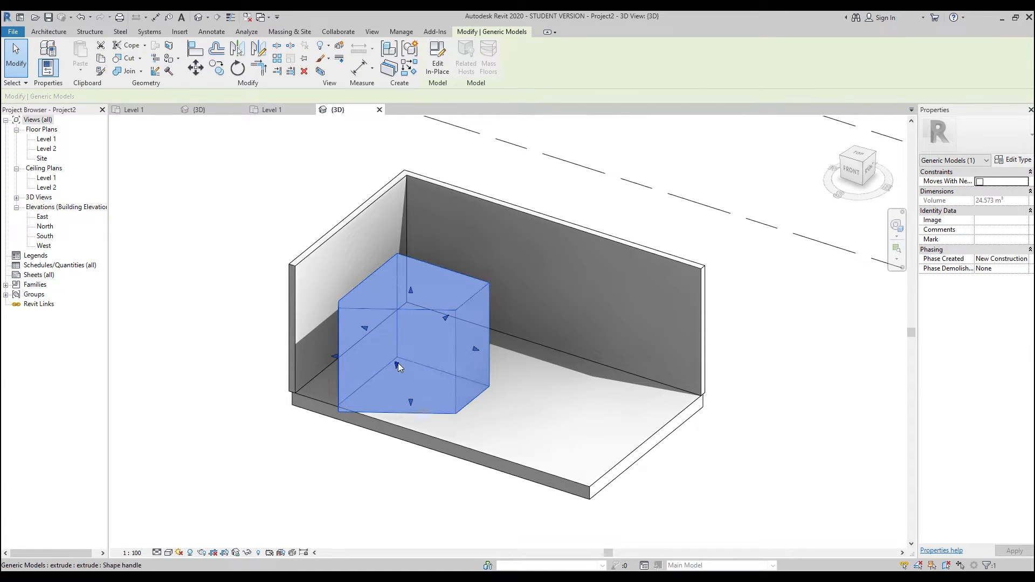
{"action": "left_click_drag", "start_coordinate": [399, 363], "coordinate": [398, 382]}
{"action": "left_click_drag", "start_coordinate": [464, 364], "coordinate": [484, 364]}
{"action": "left_click_drag", "start_coordinate": [459, 316], "coordinate": [502, 275]}
{"action": "left_click_drag", "start_coordinate": [390, 307], "coordinate": [357, 295]}
{"action": "key", "text": "Escape"}
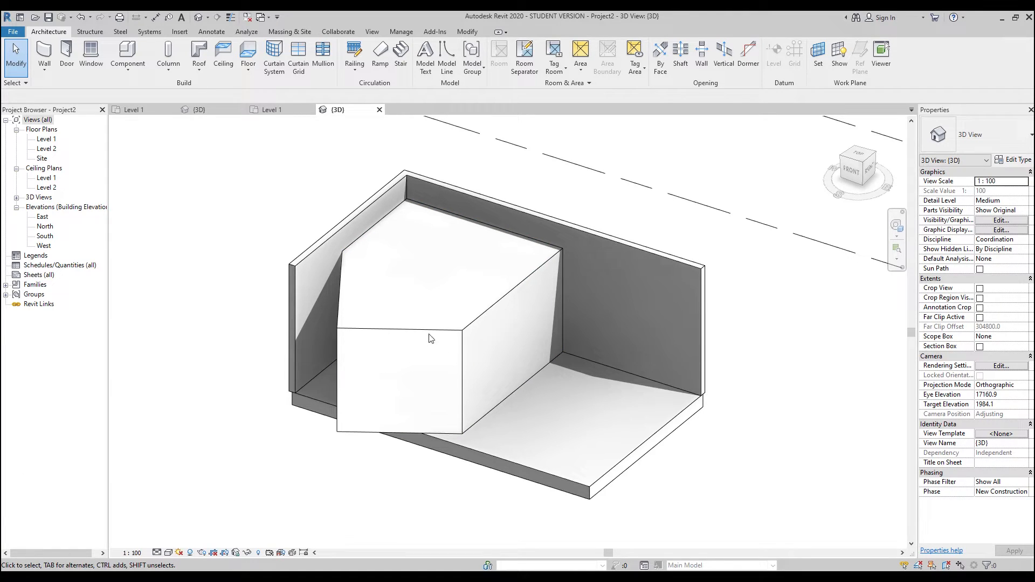
Delete the extrusion and start a new in-place family in the Generic Models category named 1.
{"action": "left_click", "coordinate": [431, 355]}
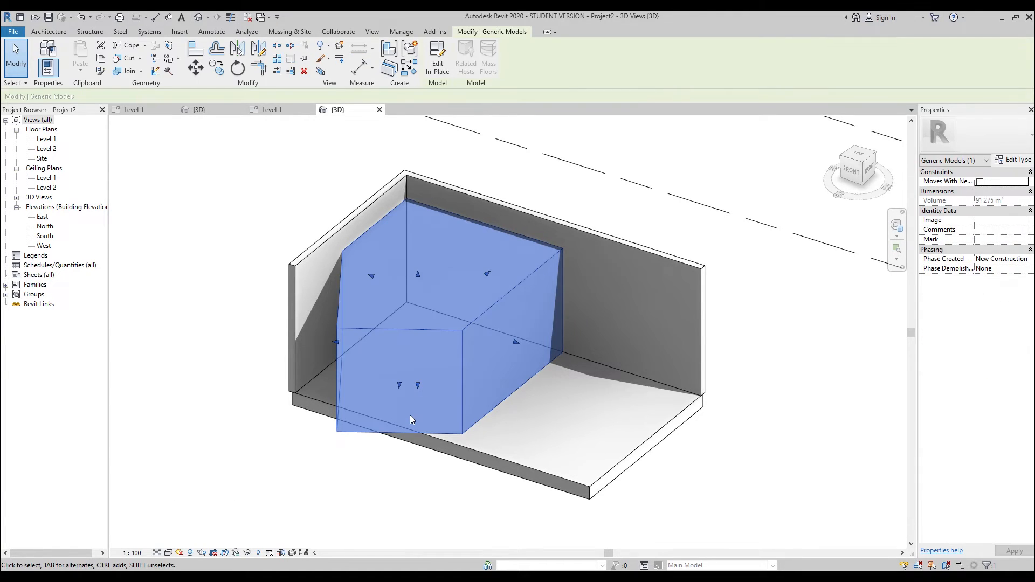
{"action": "key", "text": "Delete"}
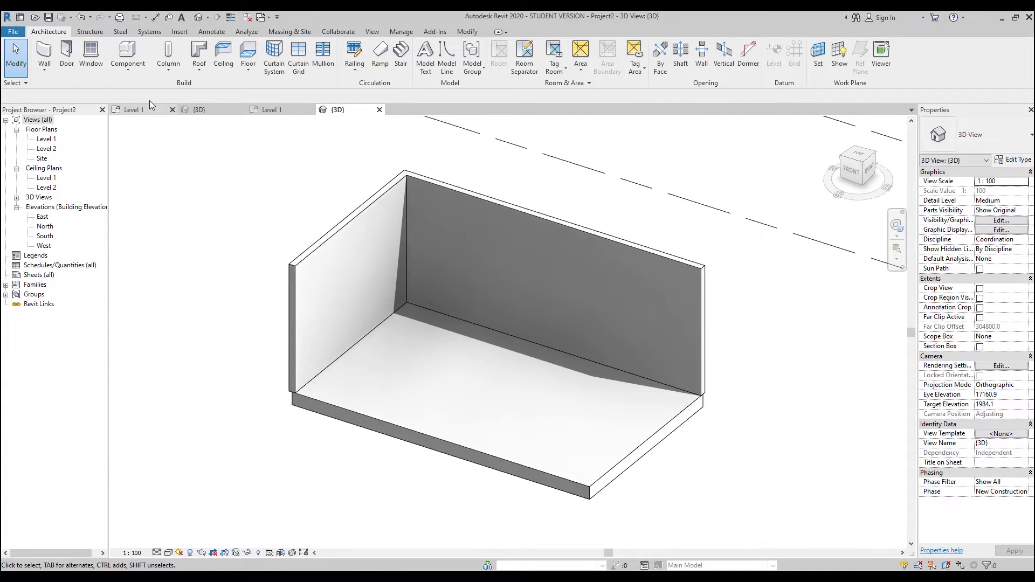
{"action": "left_click", "coordinate": [129, 77]}
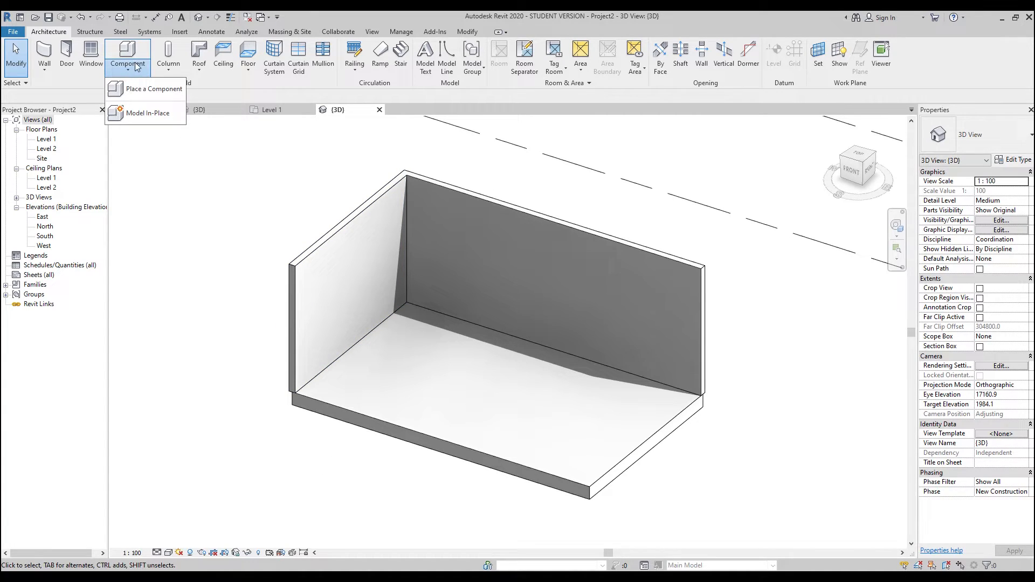
{"action": "left_click", "coordinate": [144, 116]}
{"action": "scroll", "coordinate": [351, 255], "scroll_direction": "down", "scroll_amount": 5}
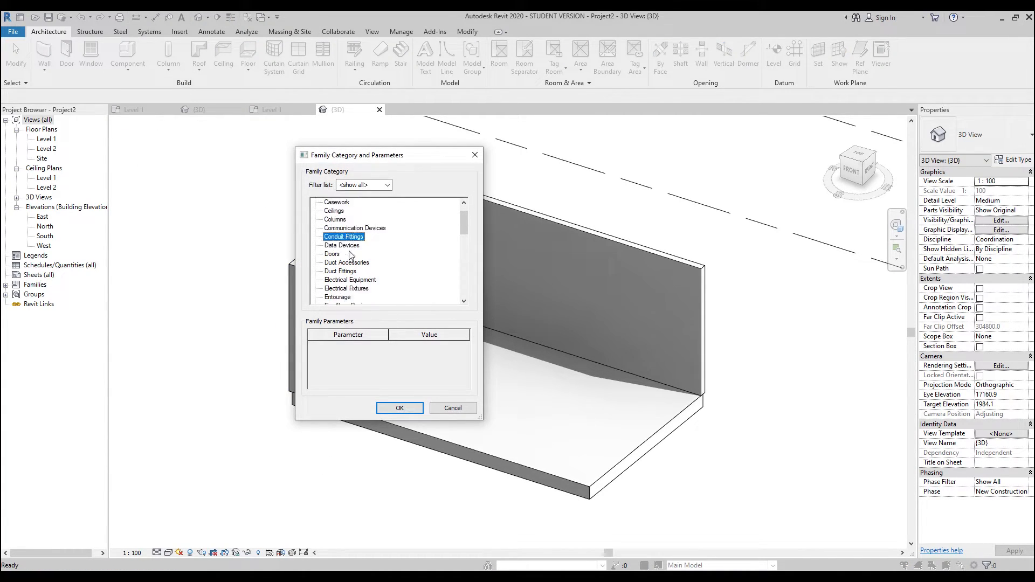
{"action": "left_click", "coordinate": [351, 247]}
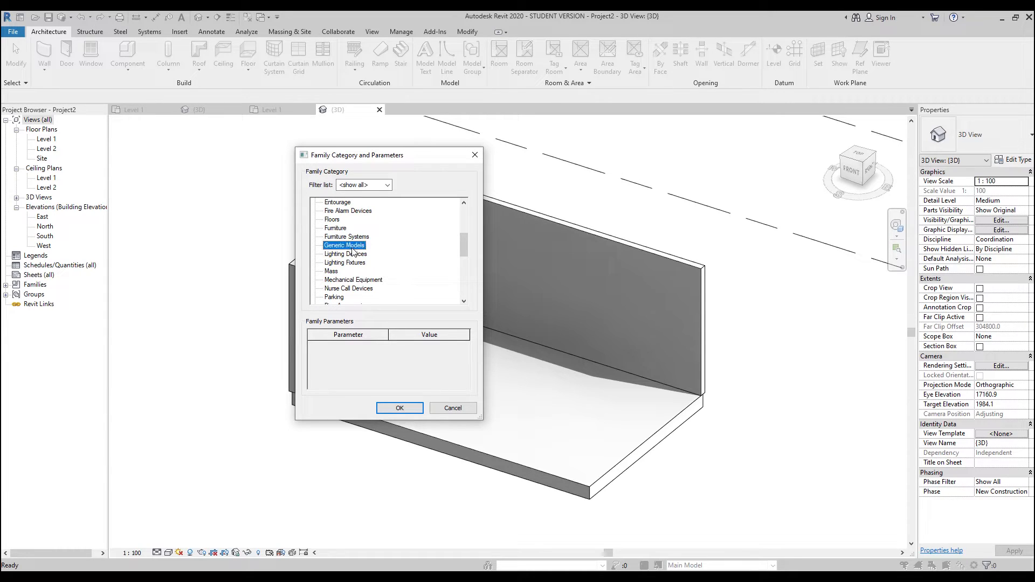
{"action": "left_click", "coordinate": [396, 410]}
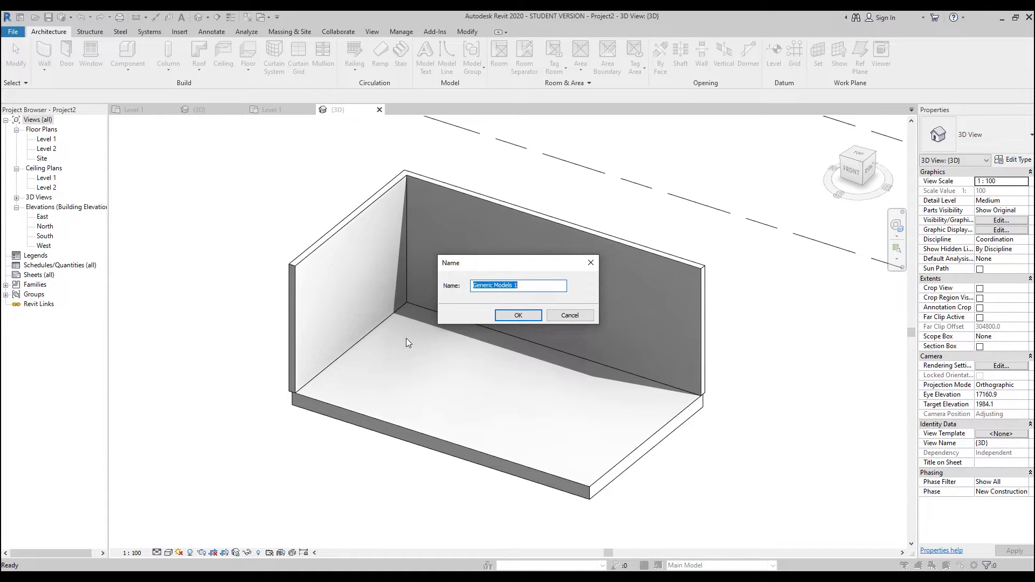
{"action": "type", "text": "1"}
{"action": "left_click", "coordinate": [540, 315]}
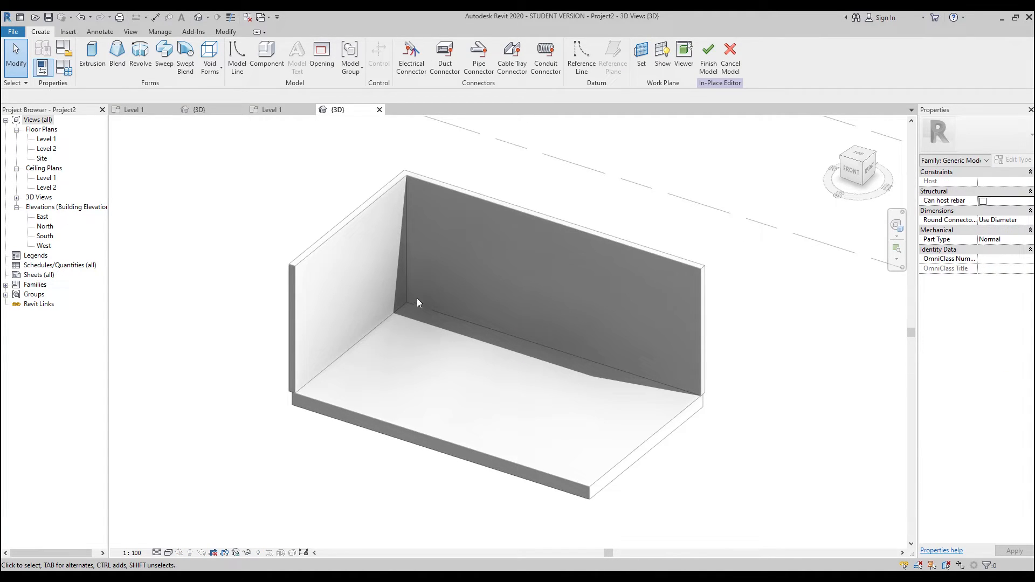
Start a solid blend and sketch its base boundary as a circle of radius 800 mm on the floor near the wall corner.
{"action": "left_click", "coordinate": [117, 59]}
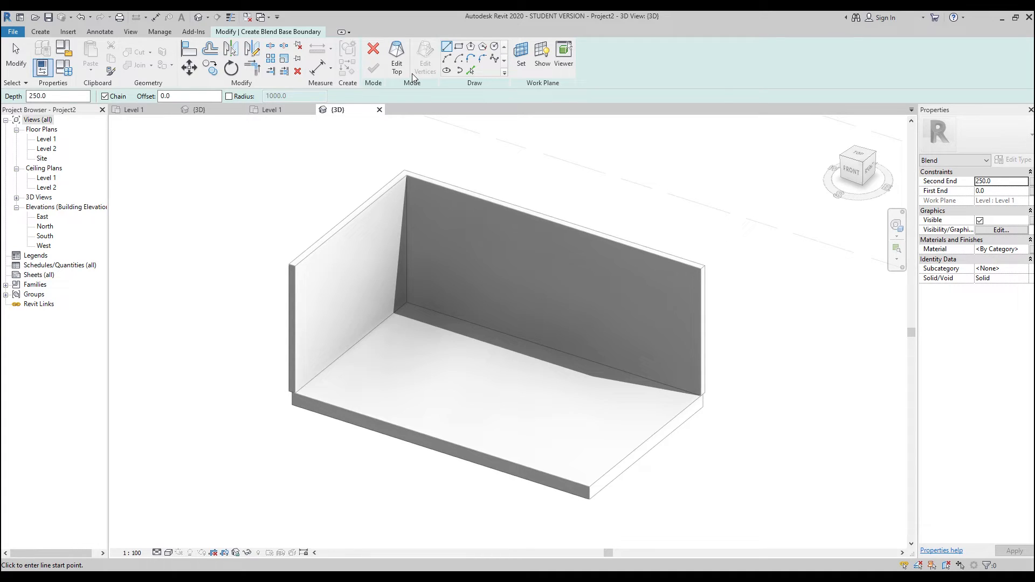
{"action": "left_click", "coordinate": [494, 46]}
{"action": "left_click", "coordinate": [415, 359]}
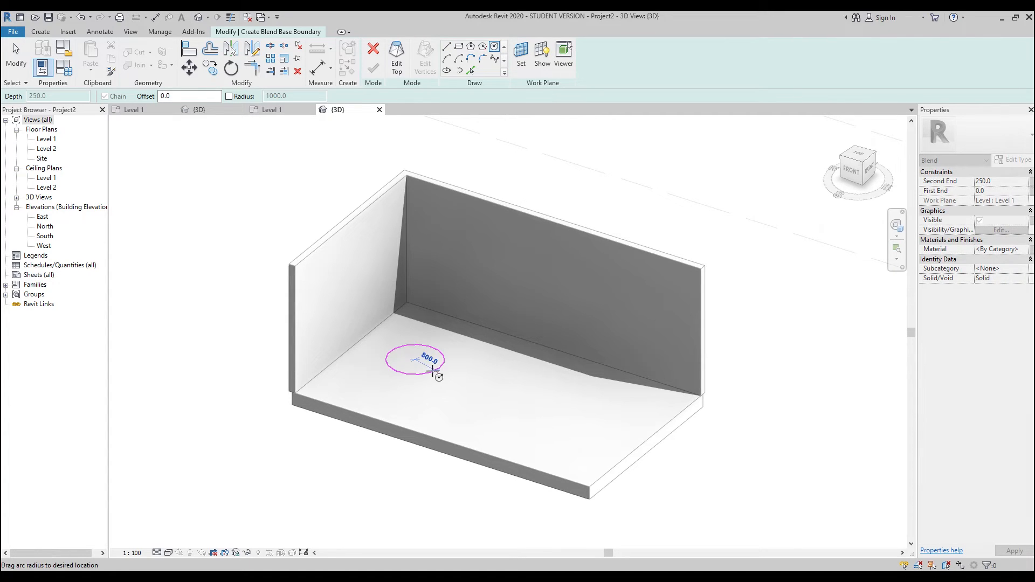
{"action": "left_click", "coordinate": [444, 356]}
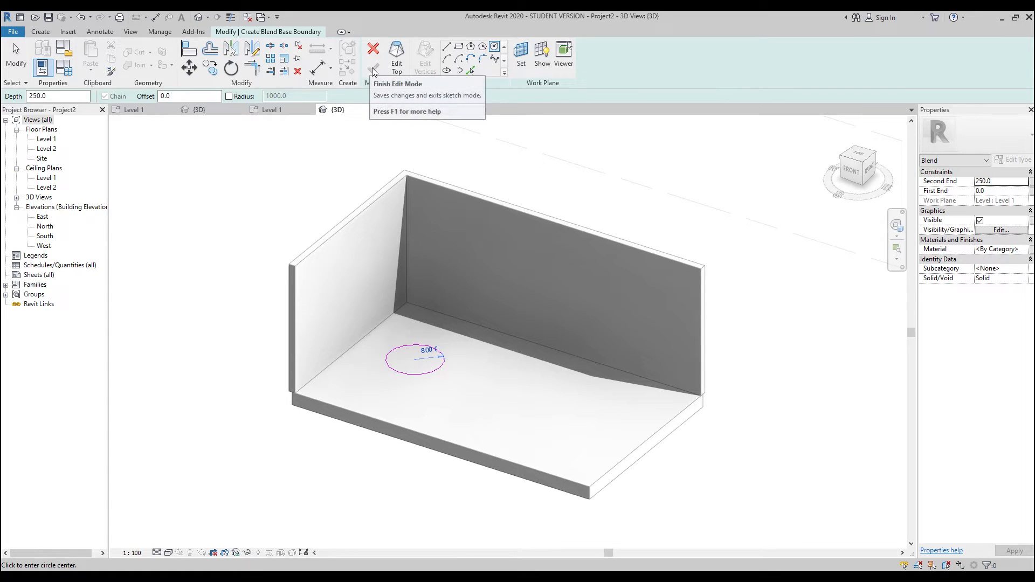
Sketch the blend's top boundary as a concentric circle of radius 1200 mm and finish the blend.
{"action": "left_click", "coordinate": [401, 61]}
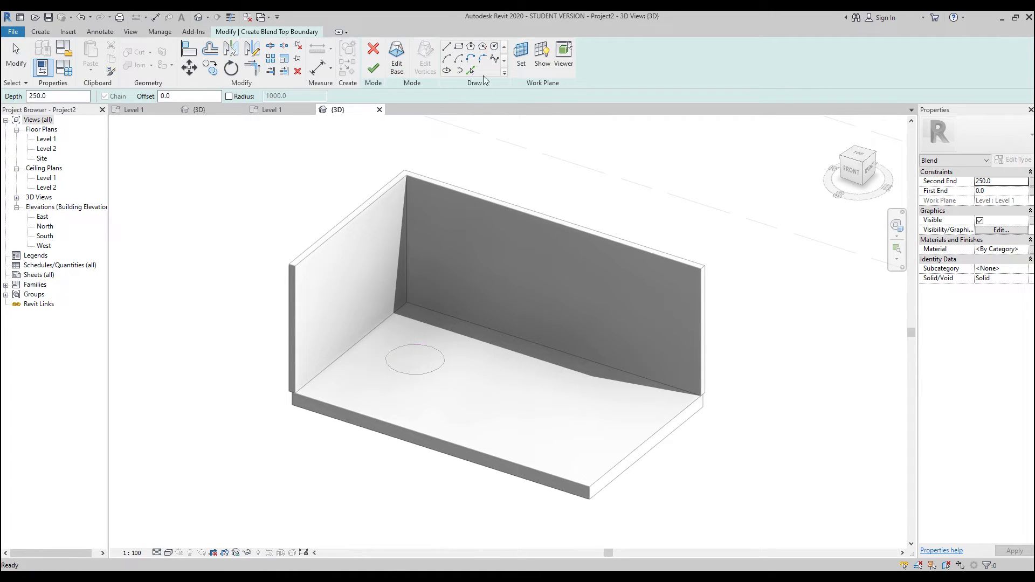
{"action": "left_click", "coordinate": [495, 47]}
{"action": "left_click", "coordinate": [416, 359]}
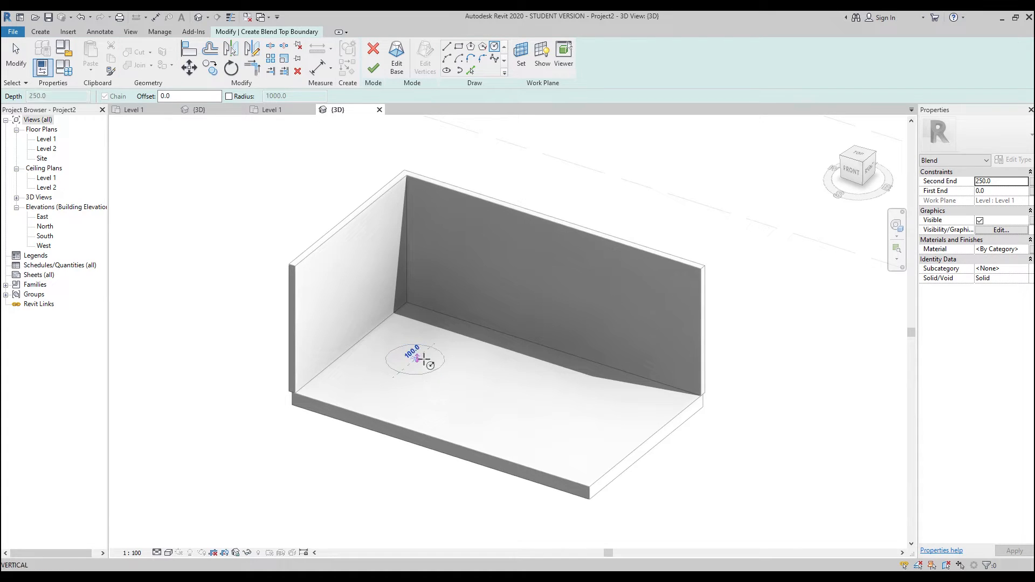
{"action": "left_click", "coordinate": [456, 371]}
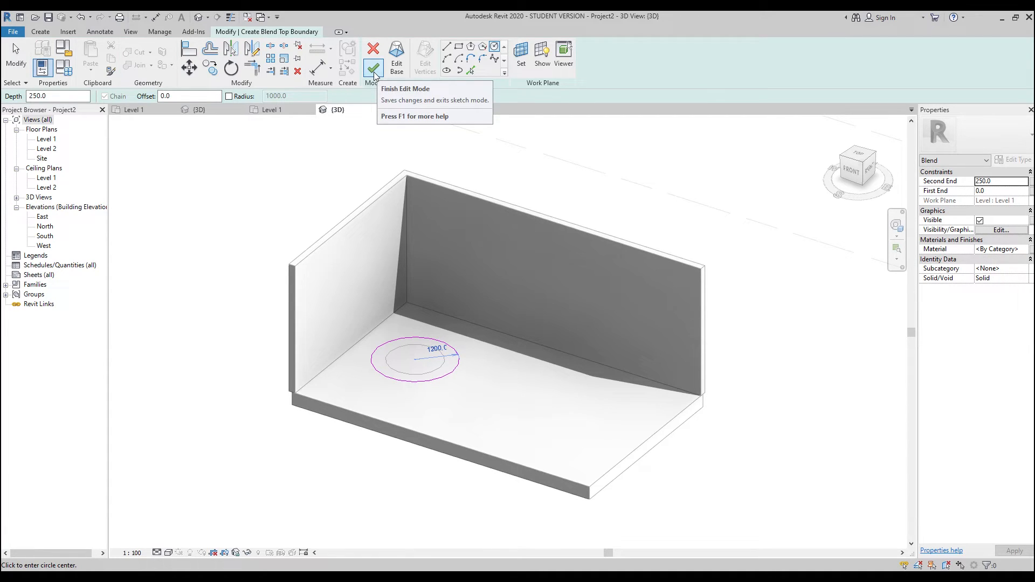
{"action": "left_click", "coordinate": [374, 68]}
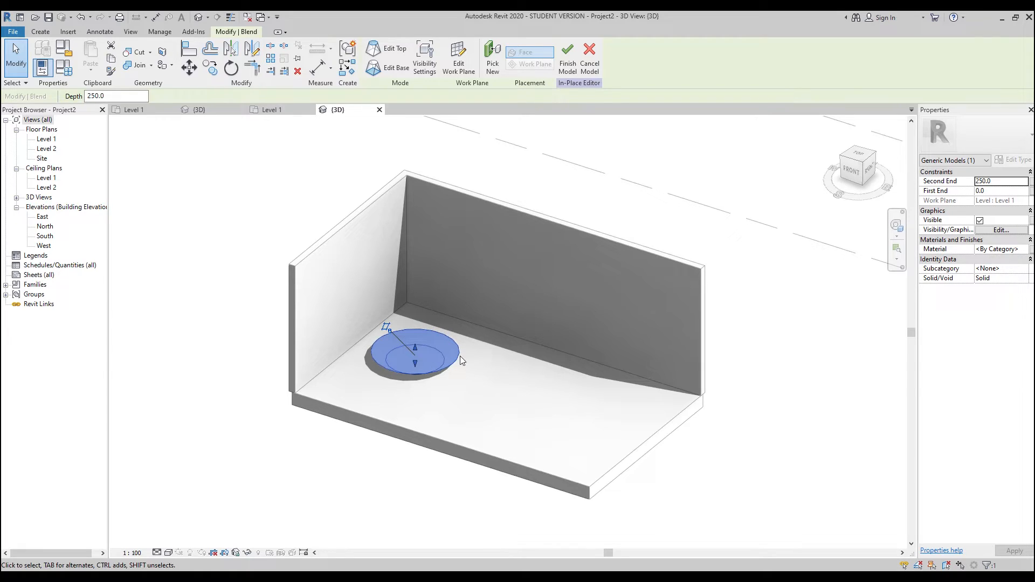
Set the blend's second end to 3000 mm.
{"action": "left_click", "coordinate": [418, 360]}
{"action": "left_click", "coordinate": [1000, 181]}
{"action": "type", "text": "3000"}
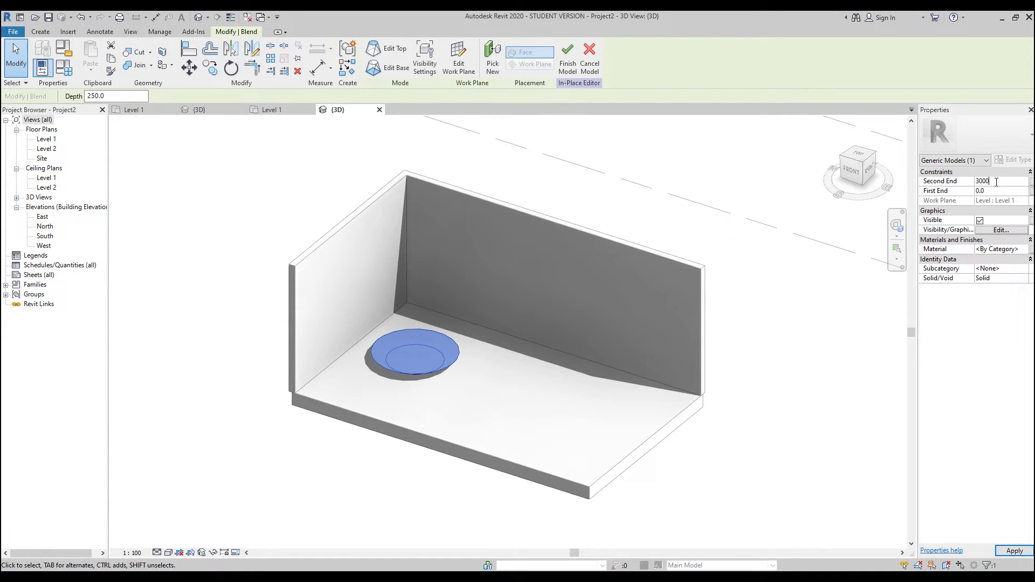
{"action": "key", "text": "Return"}
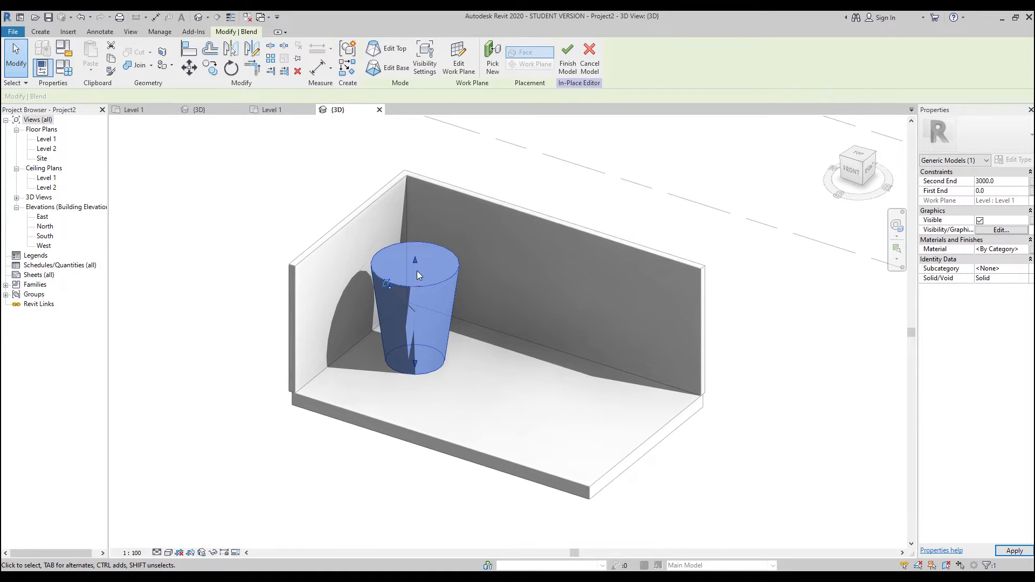
{"action": "left_click_drag", "start_coordinate": [415, 259], "coordinate": [409, 257]}
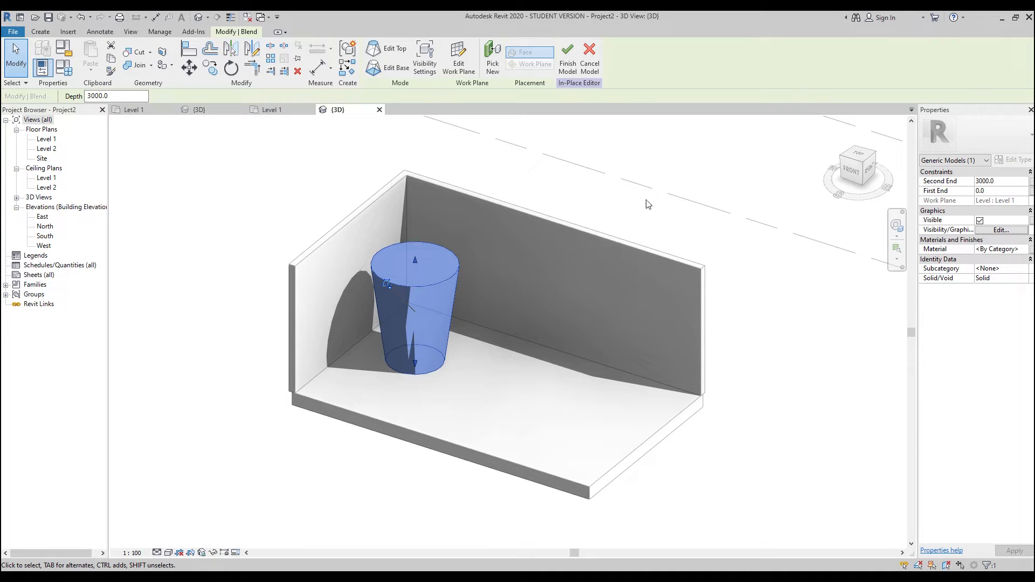
{"action": "left_click", "coordinate": [644, 213]}
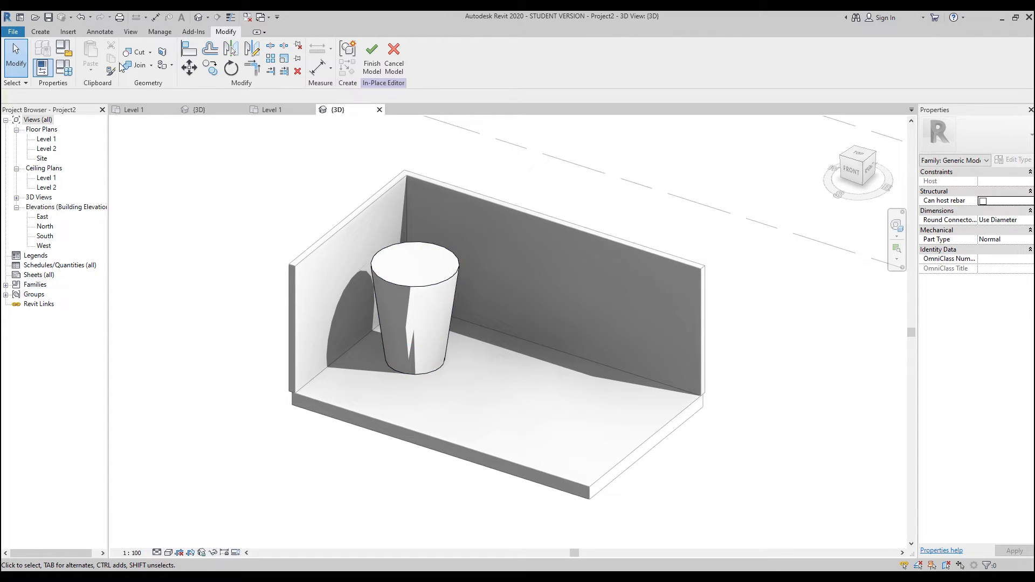
{"action": "left_click", "coordinate": [41, 32]}
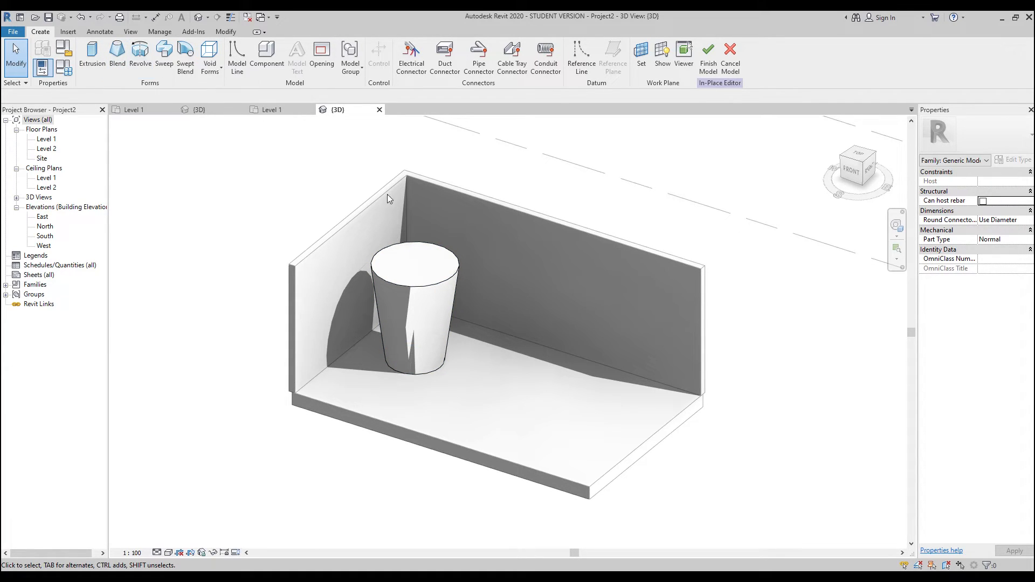
{"action": "left_click", "coordinate": [226, 32]}
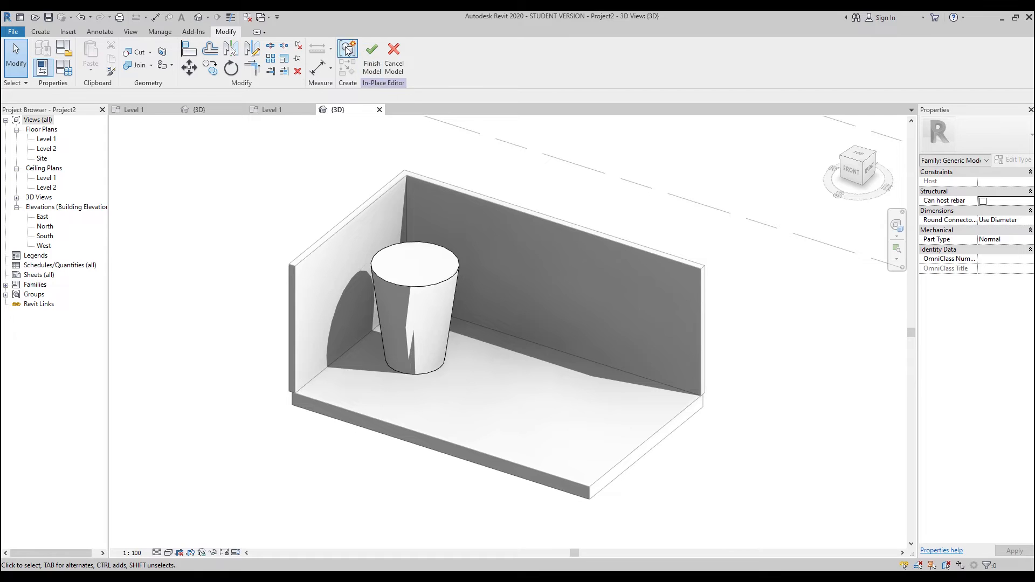
Start a second solid blend and sketch its base boundary as a circle of radius 800 mm in the middle of the floor.
{"action": "left_click", "coordinate": [40, 32]}
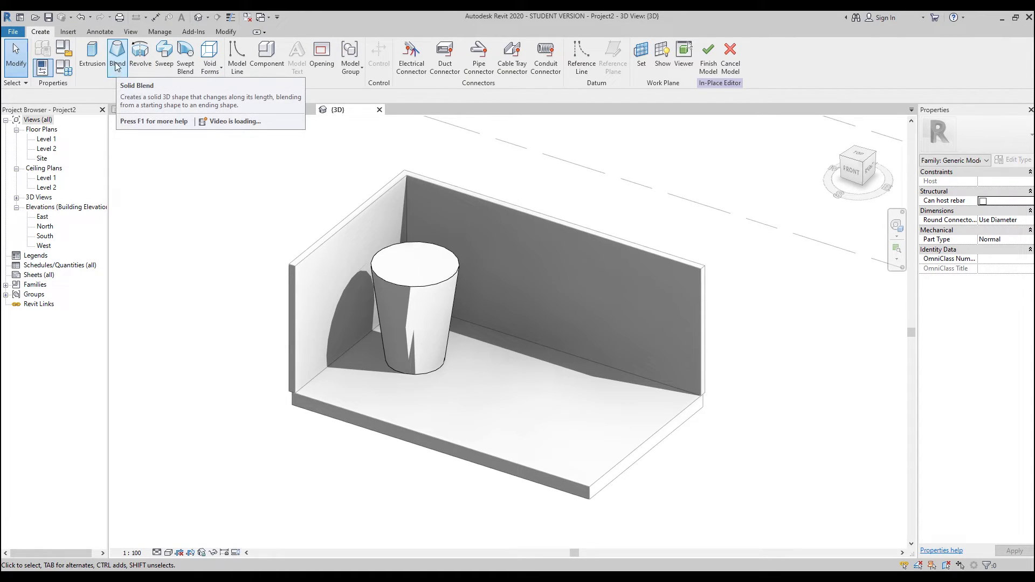
{"action": "left_click", "coordinate": [117, 58]}
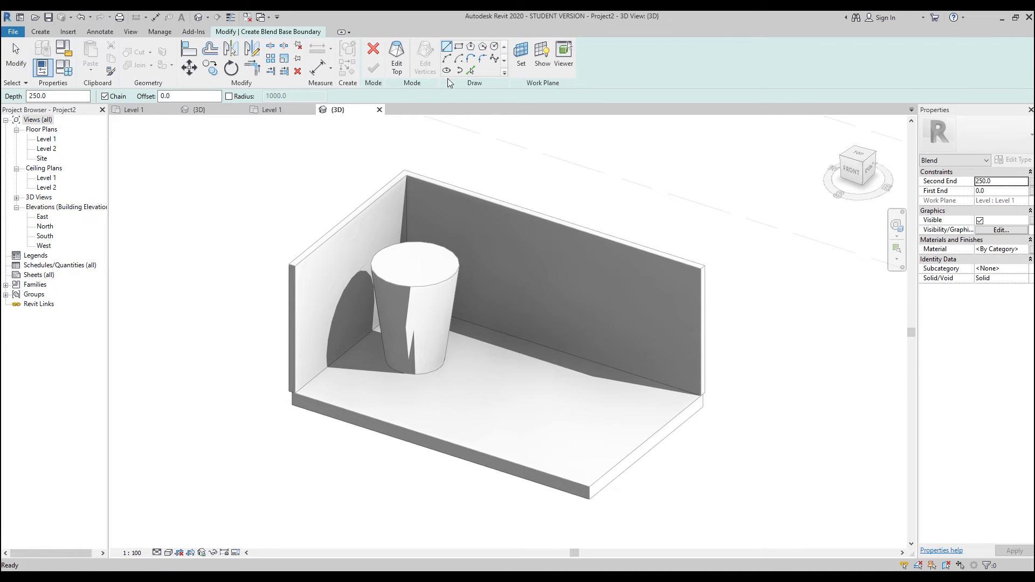
{"action": "left_click", "coordinate": [495, 48]}
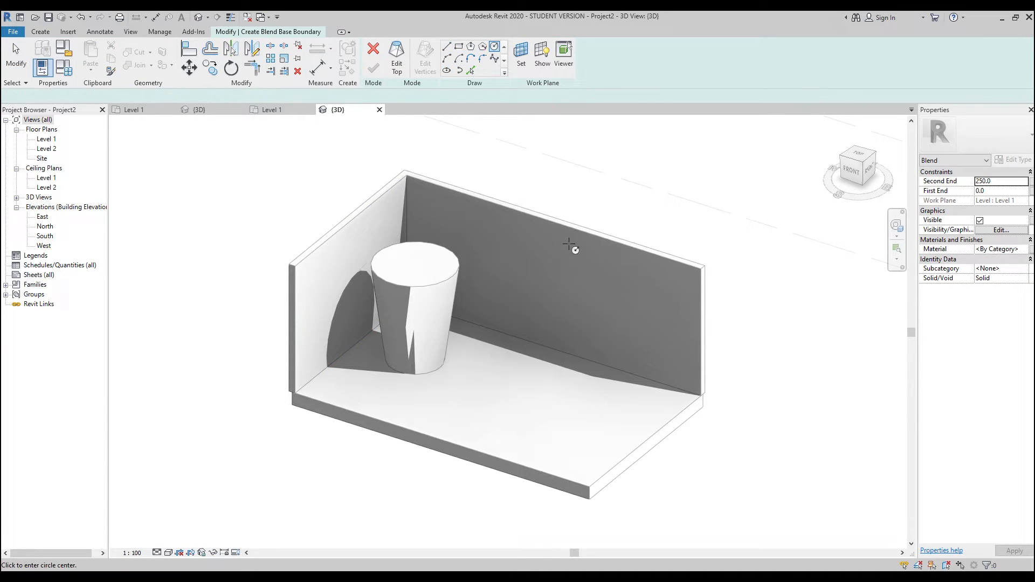
{"action": "left_click", "coordinate": [520, 389]}
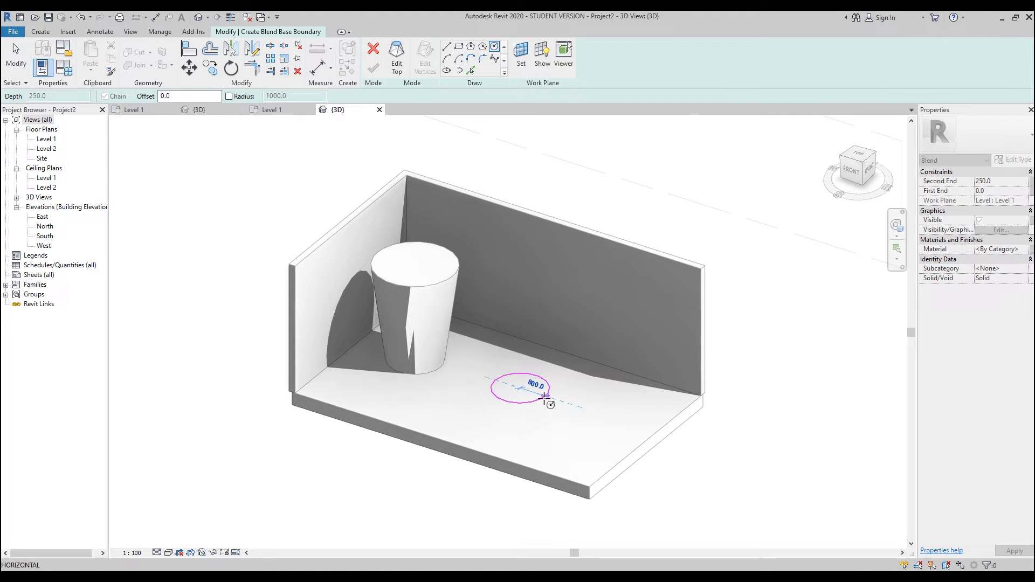
{"action": "left_click", "coordinate": [546, 398]}
Sketch the second blend's top boundary as a concentric 4-sided inscribed polygon of radius 800 mm, rotated to 45°.
{"action": "left_click", "coordinate": [398, 62]}
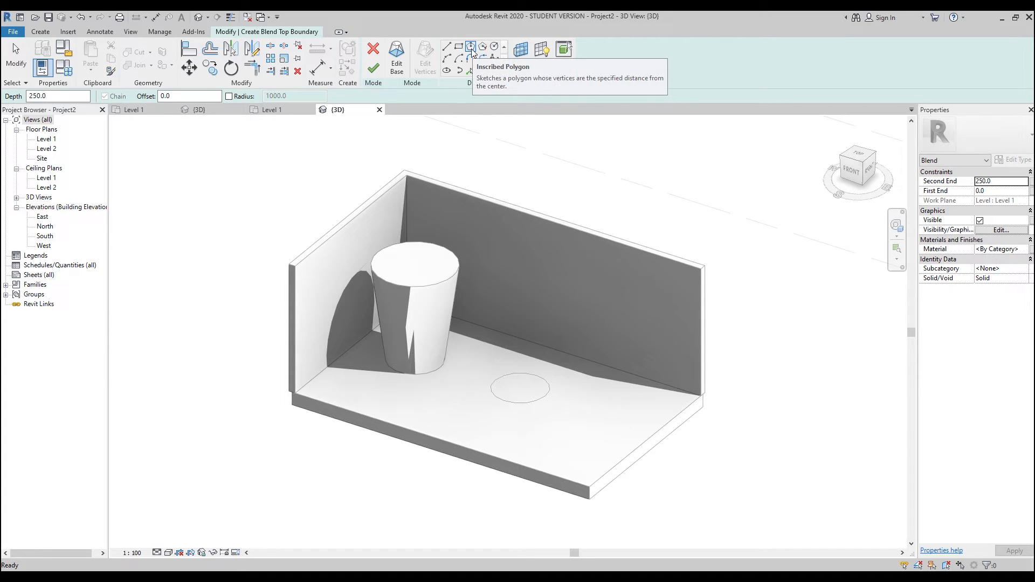
{"action": "left_click", "coordinate": [471, 47]}
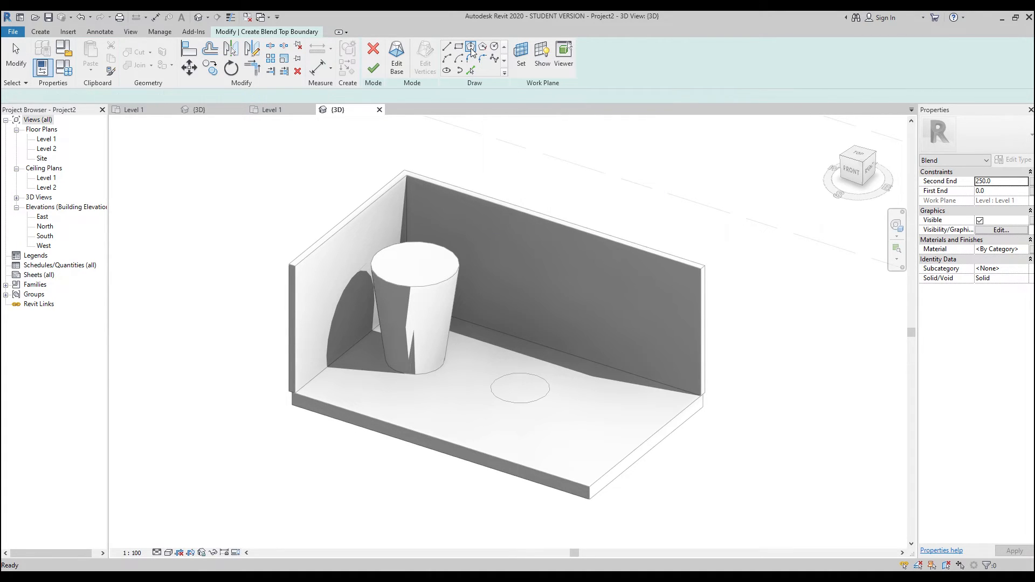
{"action": "left_click_drag", "start_coordinate": [186, 99], "coordinate": [125, 97]}
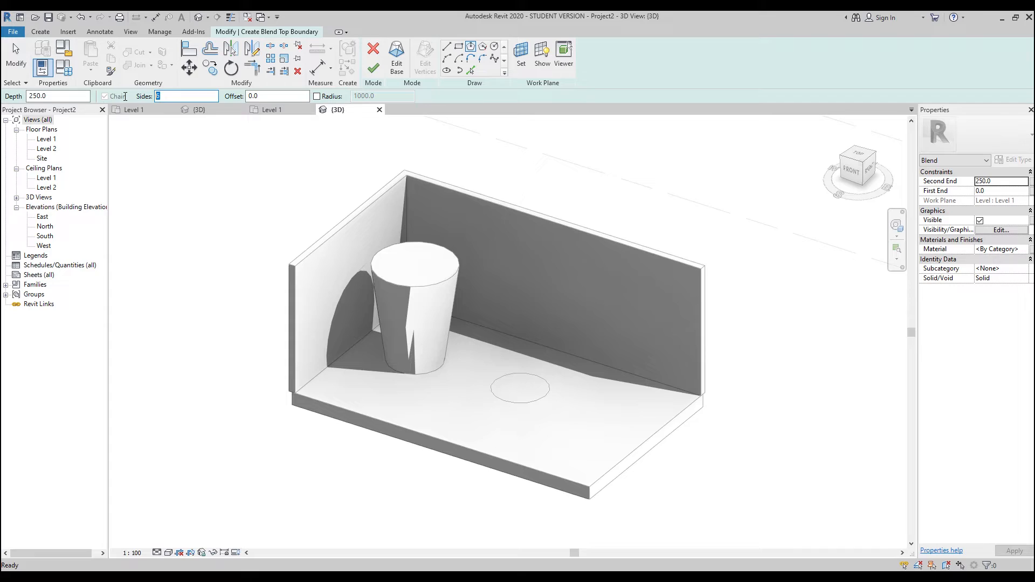
{"action": "type", "text": "4"}
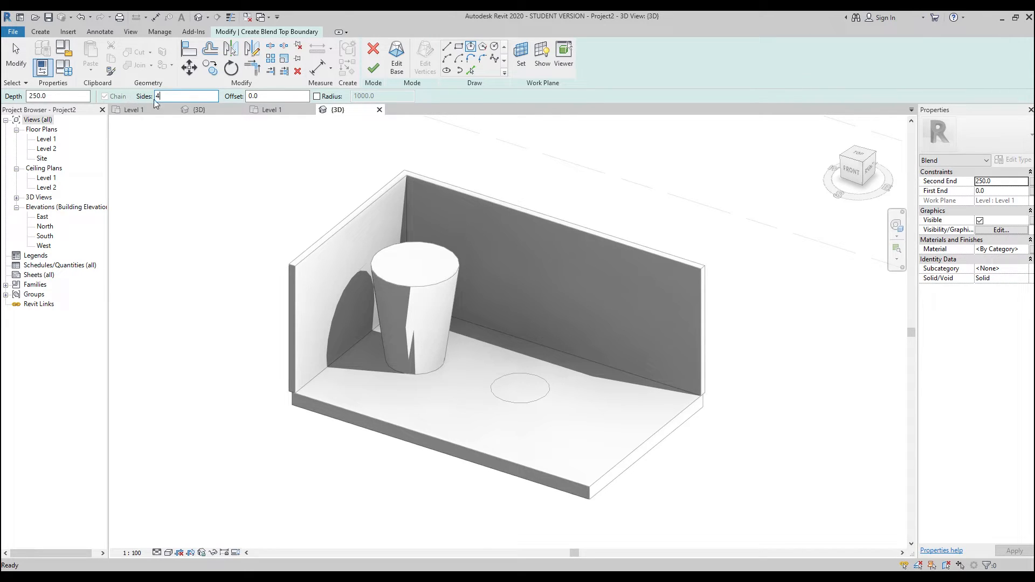
{"action": "left_click", "coordinate": [523, 388]}
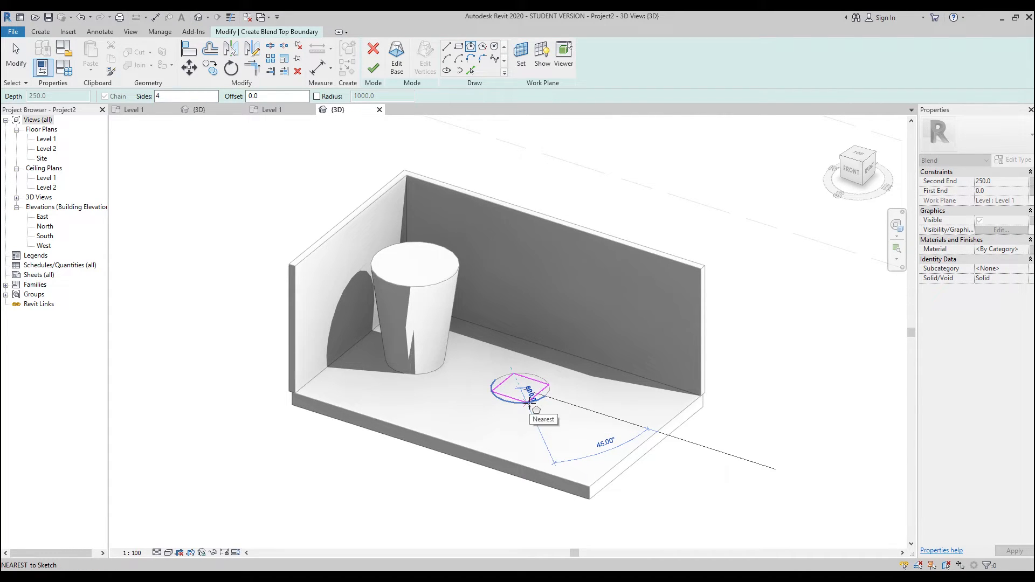
{"action": "left_click", "coordinate": [528, 401]}
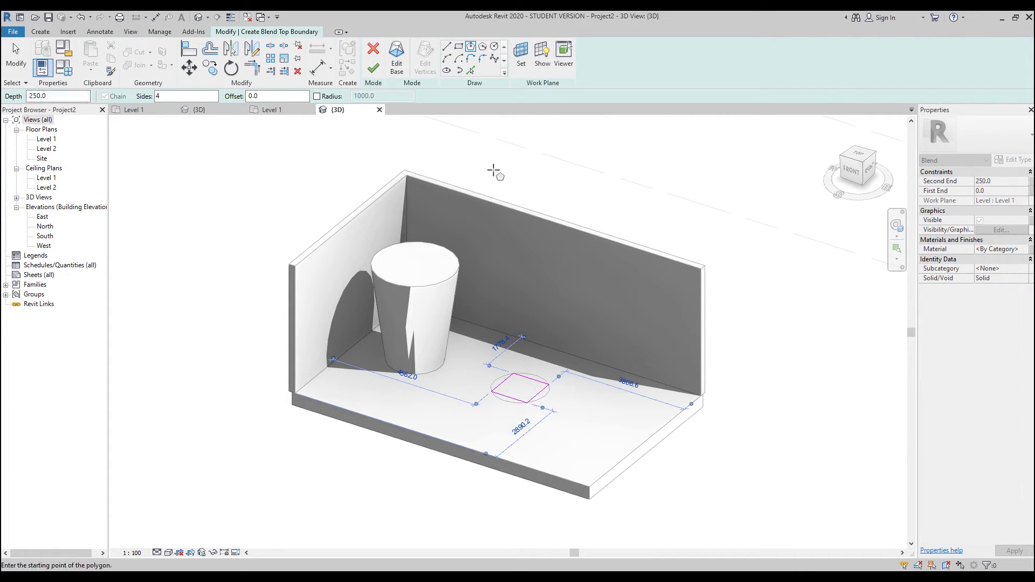
Finish the circle-to-square blend and set its second end to 3000 mm.
{"action": "left_click", "coordinate": [375, 69]}
{"action": "left_click", "coordinate": [1001, 182]}
{"action": "type", "text": "300"}
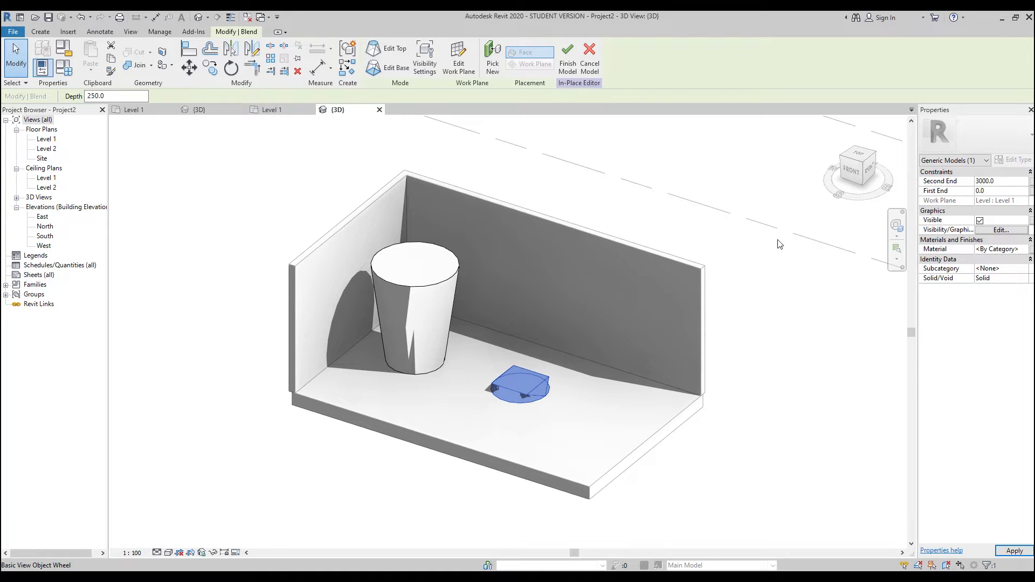
{"action": "left_click", "coordinate": [517, 427]}
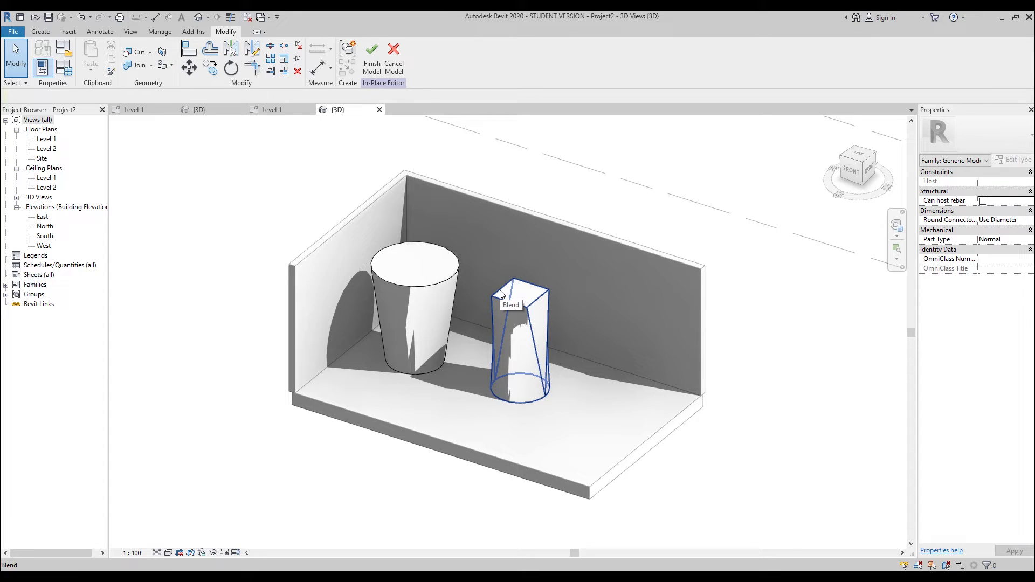
Start a third solid blend and sketch its base boundary as a 3-sided inscribed polygon near the floor's open end.
{"action": "left_click", "coordinate": [40, 31]}
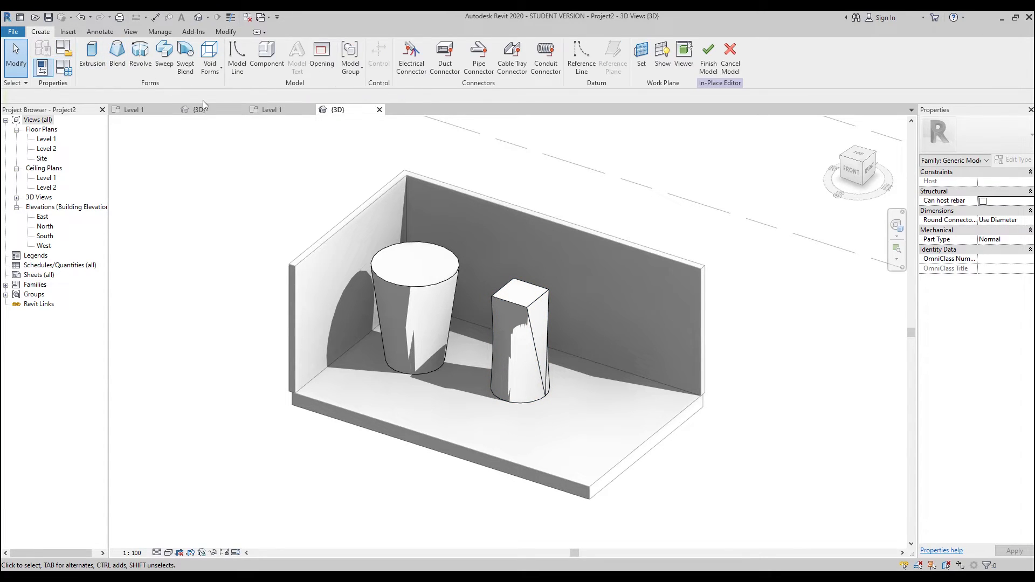
{"action": "left_click", "coordinate": [118, 59]}
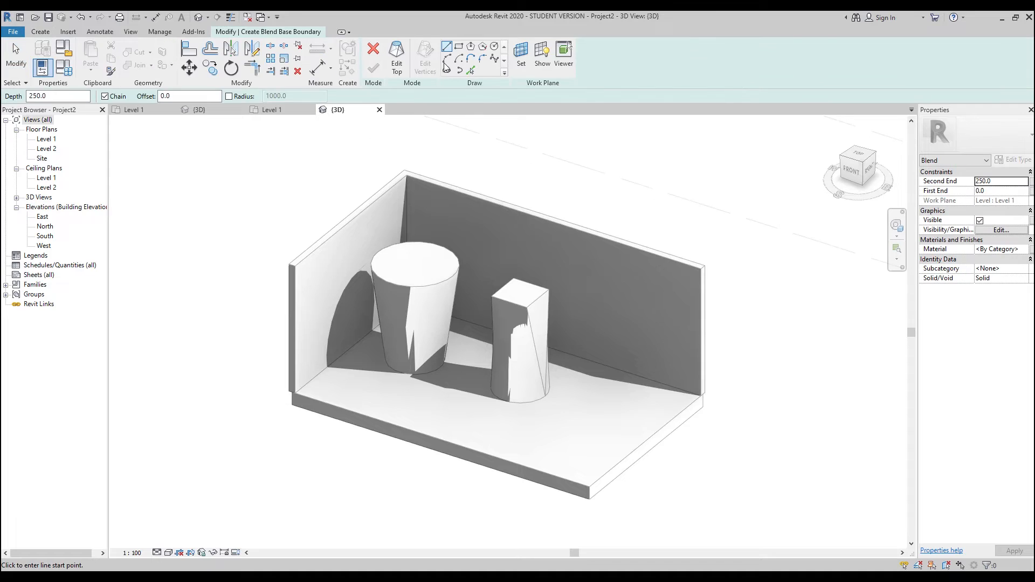
{"action": "left_click", "coordinate": [471, 46]}
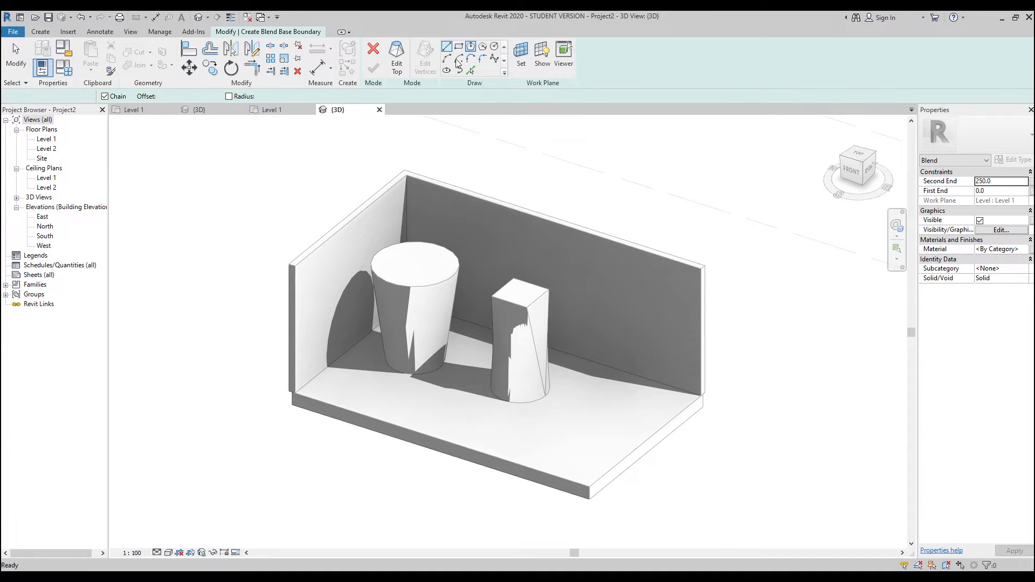
{"action": "type", "text": "3"}
{"action": "left_click", "coordinate": [607, 419]}
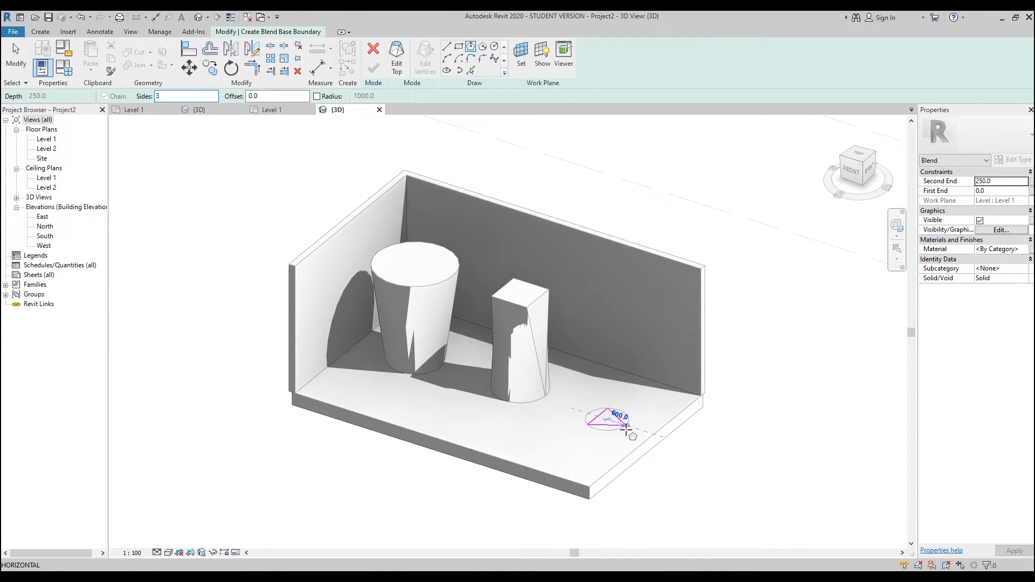
{"action": "left_click", "coordinate": [627, 435]}
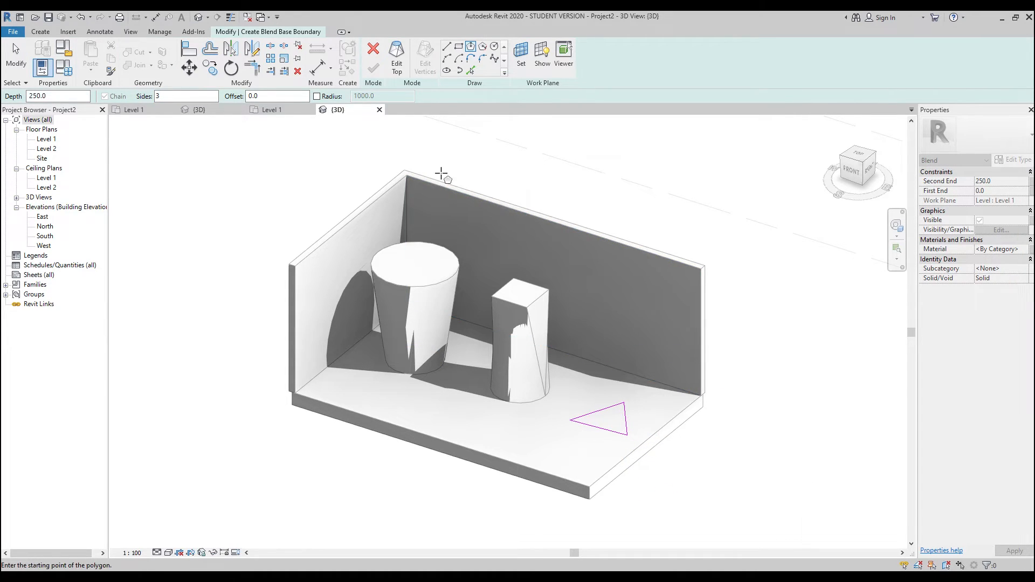
Sketch the third blend's top boundary as a 6-sided inscribed polygon centred on the base triangle.
{"action": "left_click", "coordinate": [397, 57]}
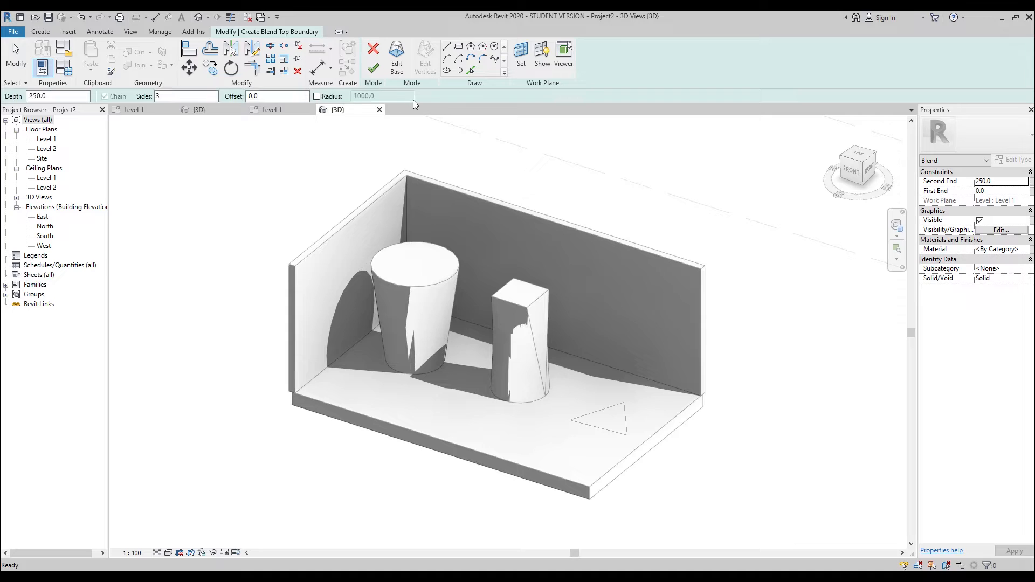
{"action": "left_click", "coordinate": [472, 48]}
{"action": "left_click_drag", "start_coordinate": [186, 95], "coordinate": [142, 93]}
{"action": "type", "text": "6"}
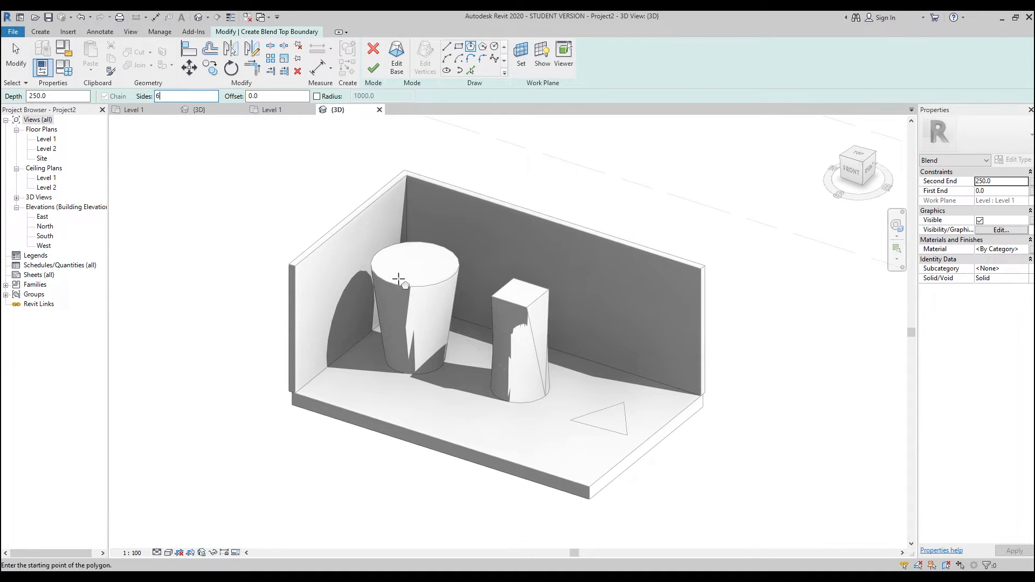
{"action": "left_click", "coordinate": [608, 419]}
{"action": "left_click", "coordinate": [646, 431]}
Set the triangle-to-hexagon blend's second end to 3000 mm and finish the blend.
{"action": "left_click", "coordinate": [981, 181]}
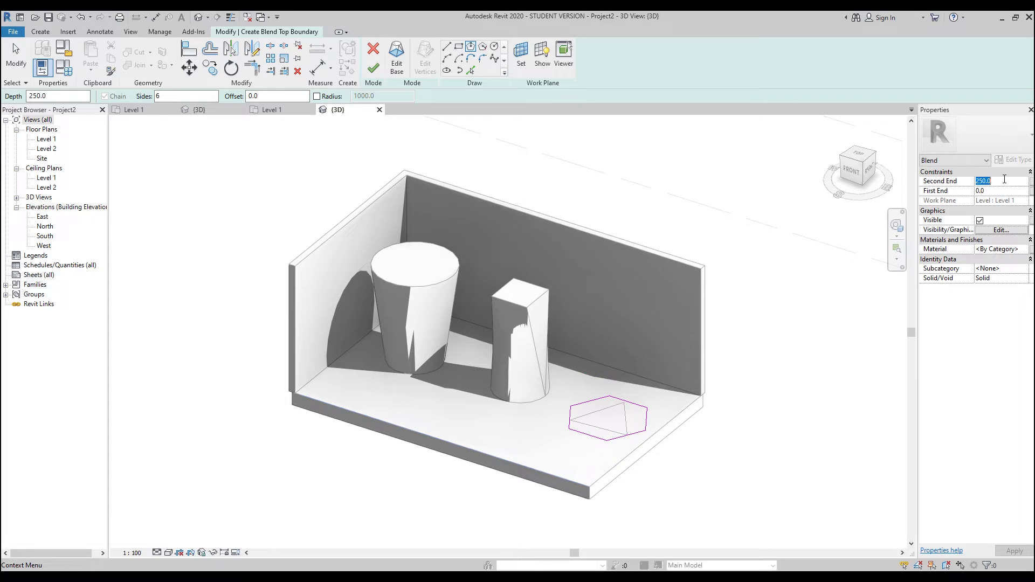
{"action": "type", "text": "300"}
{"action": "left_click", "coordinate": [376, 68]}
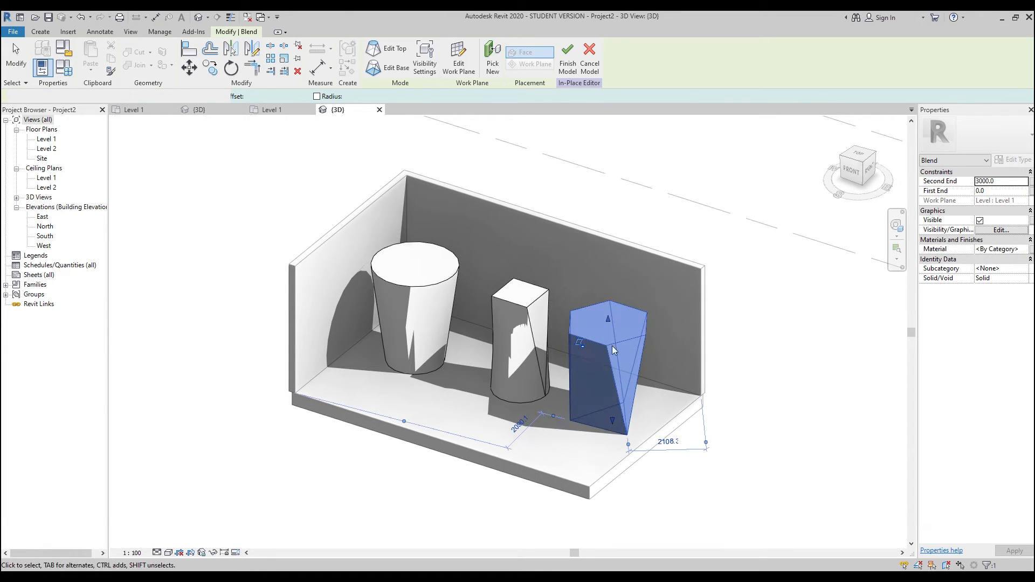
{"action": "left_click", "coordinate": [665, 429]}
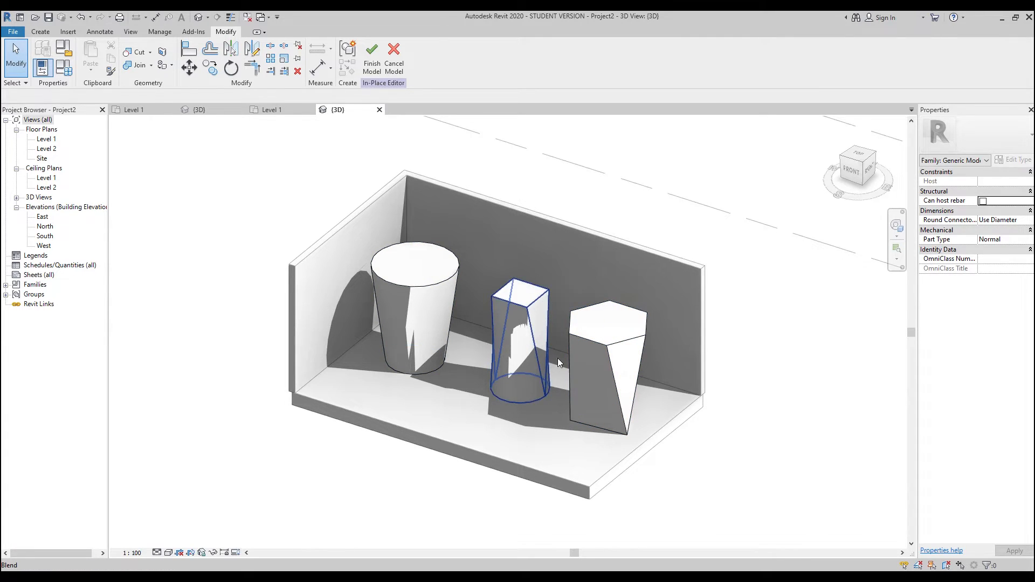
Move the round blend so it overlaps the square-topped blend and join the two solids.
{"action": "left_click", "coordinate": [428, 285]}
{"action": "left_click_drag", "start_coordinate": [429, 285], "coordinate": [471, 312]}
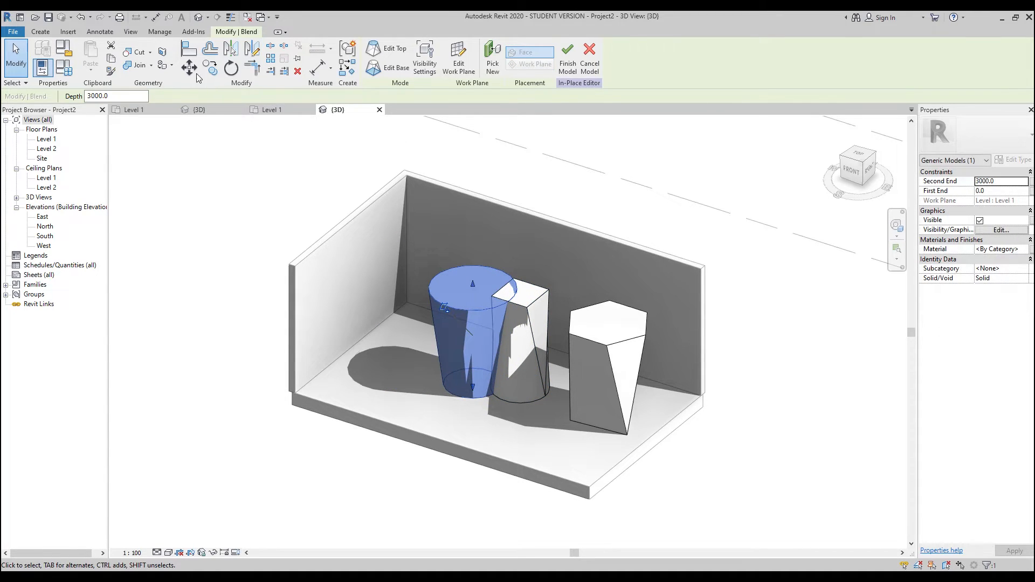
{"action": "left_click", "coordinate": [138, 68]}
{"action": "left_click", "coordinate": [456, 310]}
{"action": "left_click", "coordinate": [512, 335]}
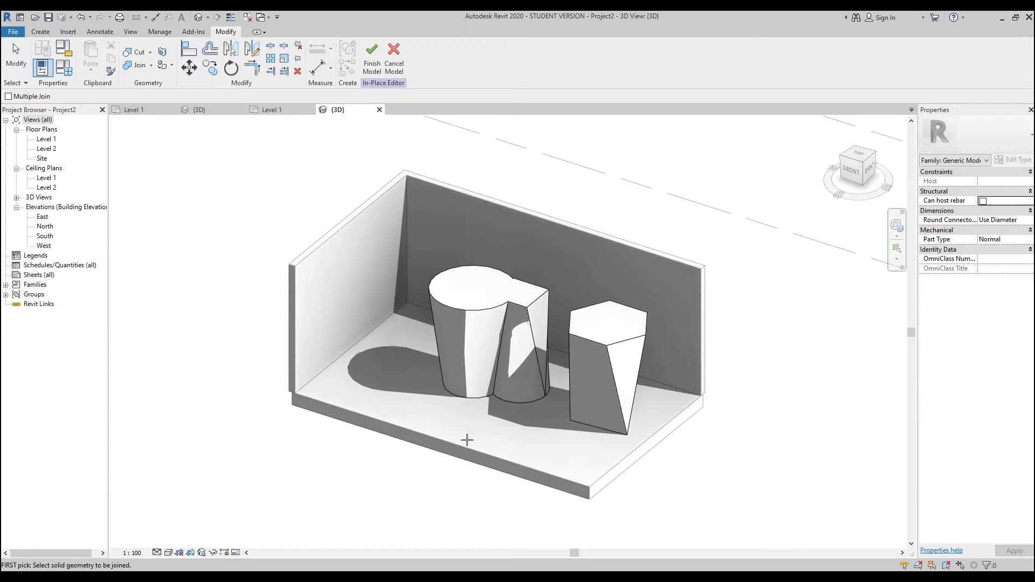
{"action": "key", "text": "Escape"}
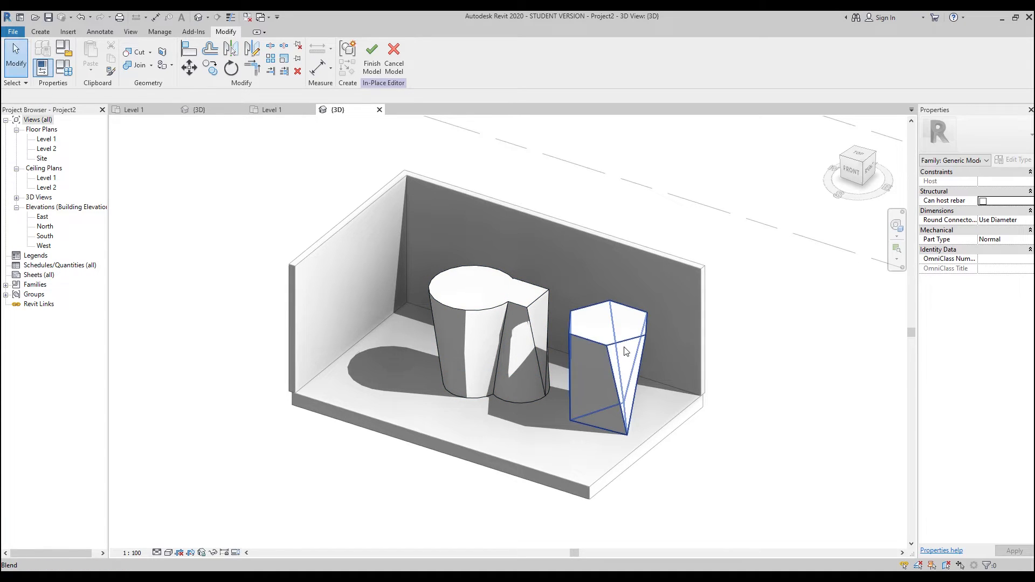
Move the hexagon-topped blend so it overlaps the joined solids and join it to the round blend.
{"action": "left_click", "coordinate": [609, 340]}
{"action": "left_click_drag", "start_coordinate": [609, 341], "coordinate": [494, 350]}
{"action": "left_click_drag", "start_coordinate": [521, 335], "coordinate": [529, 328]}
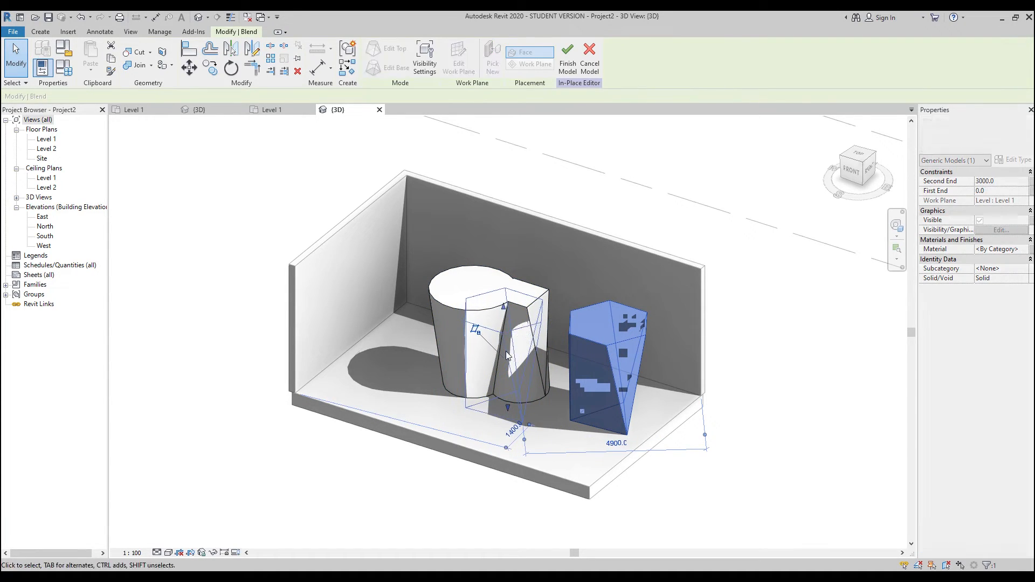
{"action": "left_click", "coordinate": [135, 65]}
{"action": "left_click", "coordinate": [458, 294]}
{"action": "left_click", "coordinate": [496, 328]}
{"action": "key", "text": "Escape"}
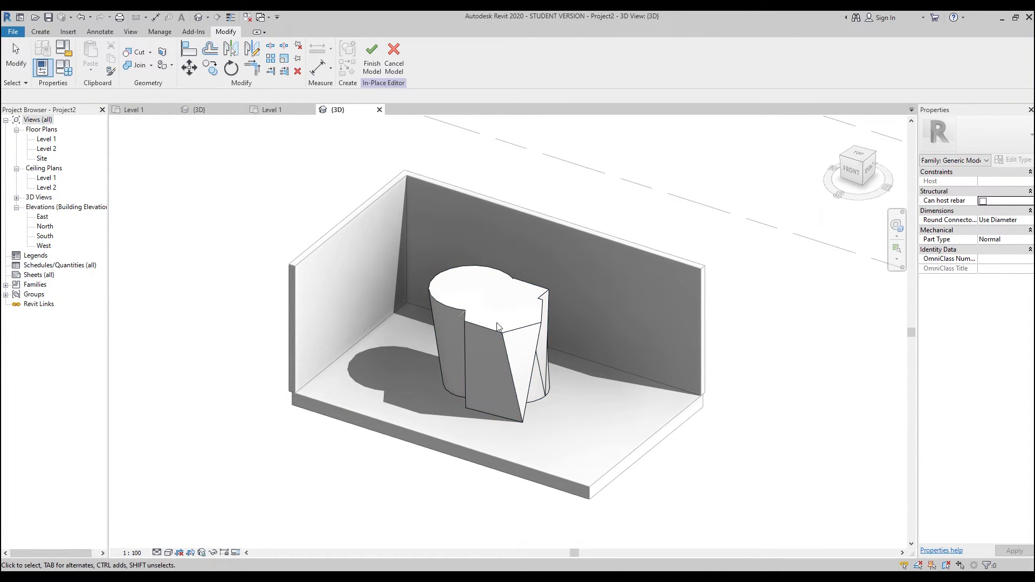
{"action": "key", "text": "Escape"}
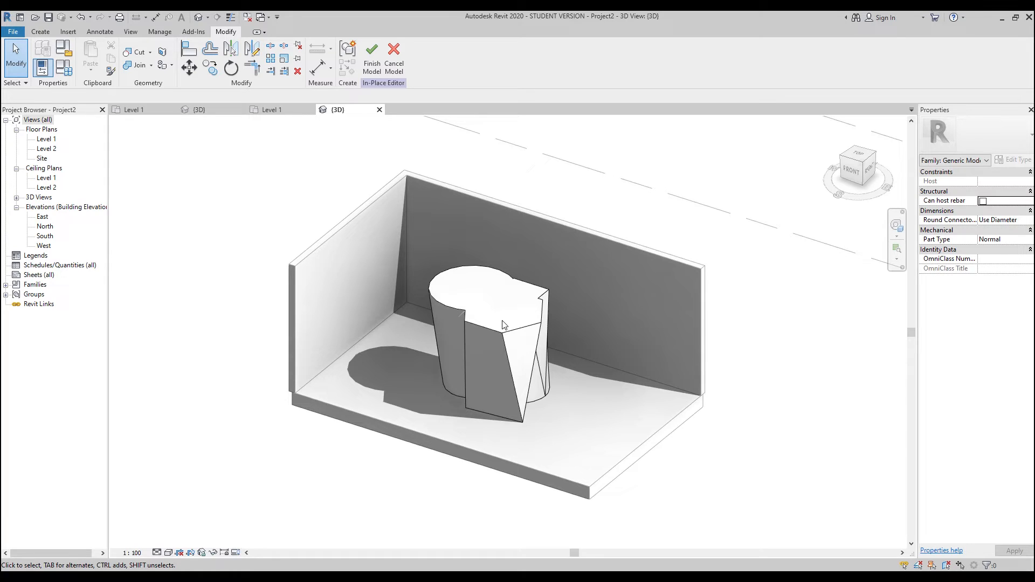
Finish the in-place model and delete the joined blends from the project.
{"action": "left_click", "coordinate": [372, 54]}
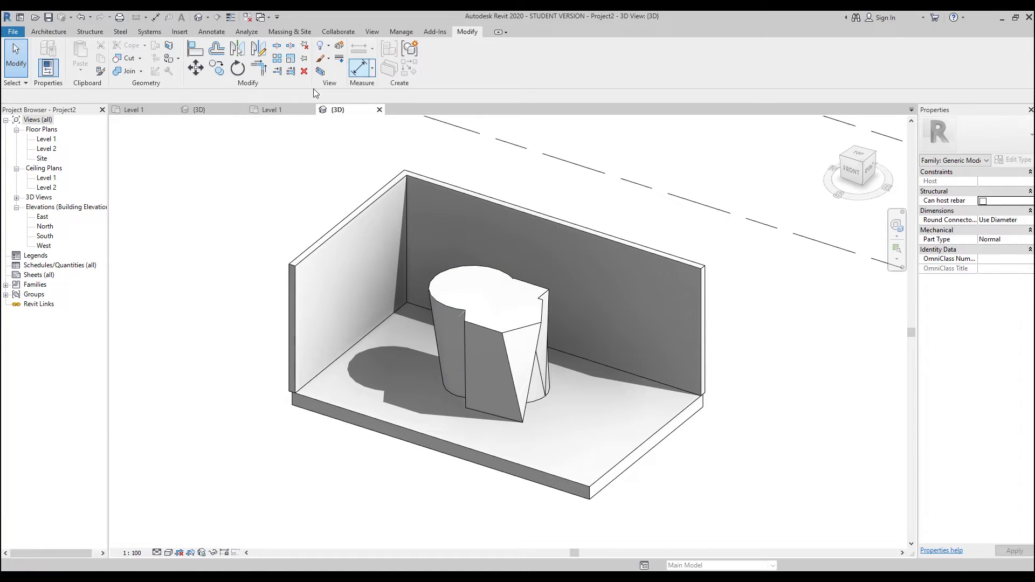
{"action": "left_click", "coordinate": [50, 31]}
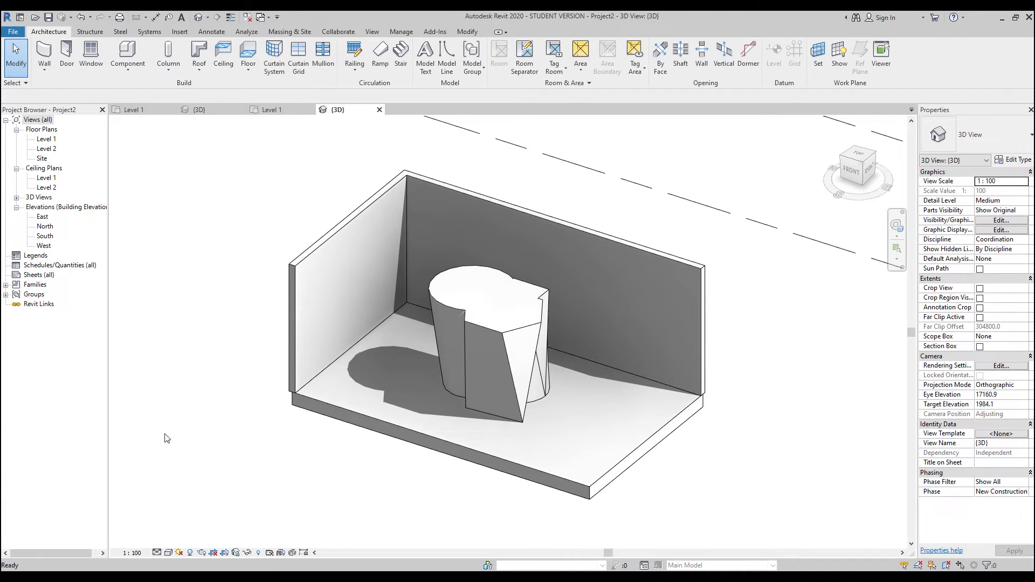
{"action": "left_click", "coordinate": [483, 331]}
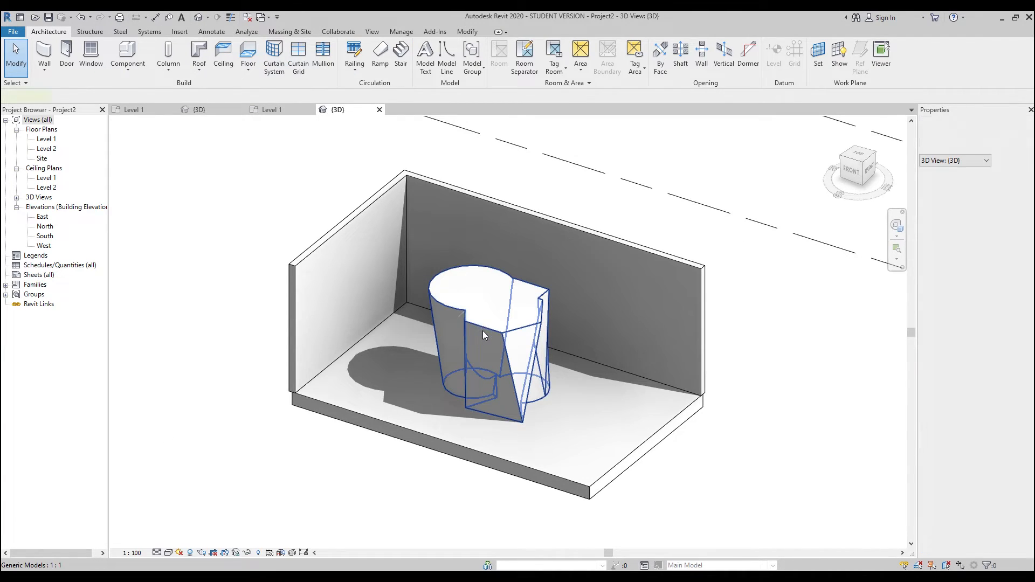
{"action": "key", "text": "Delete"}
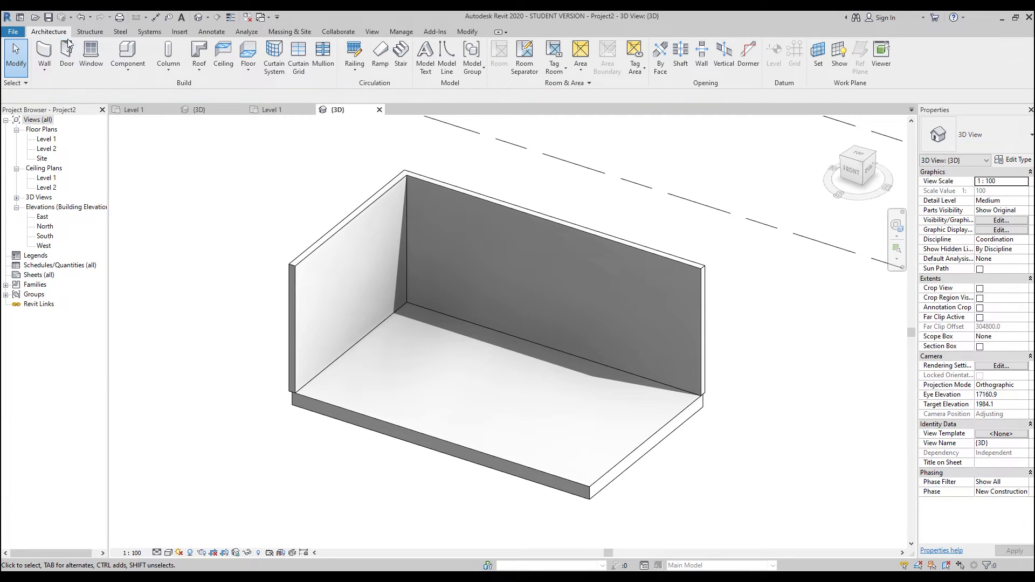
Start a new in-place component in the Generic Models category and name it 2.
{"action": "left_click", "coordinate": [138, 72]}
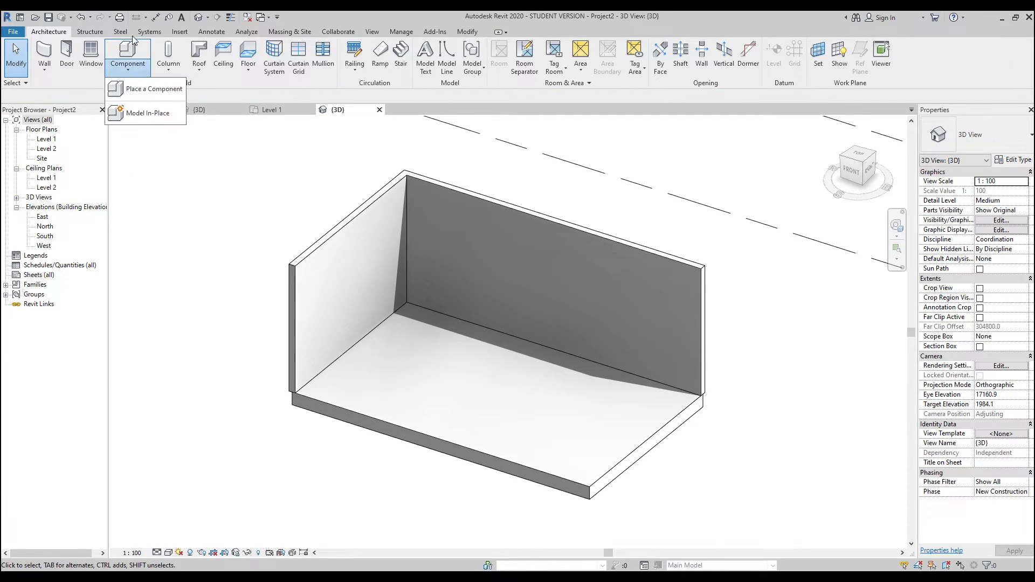
{"action": "left_click", "coordinate": [141, 123]}
{"action": "scroll", "coordinate": [400, 259], "scroll_direction": "down", "scroll_amount": 2}
{"action": "scroll", "coordinate": [354, 274], "scroll_direction": "down", "scroll_amount": 2}
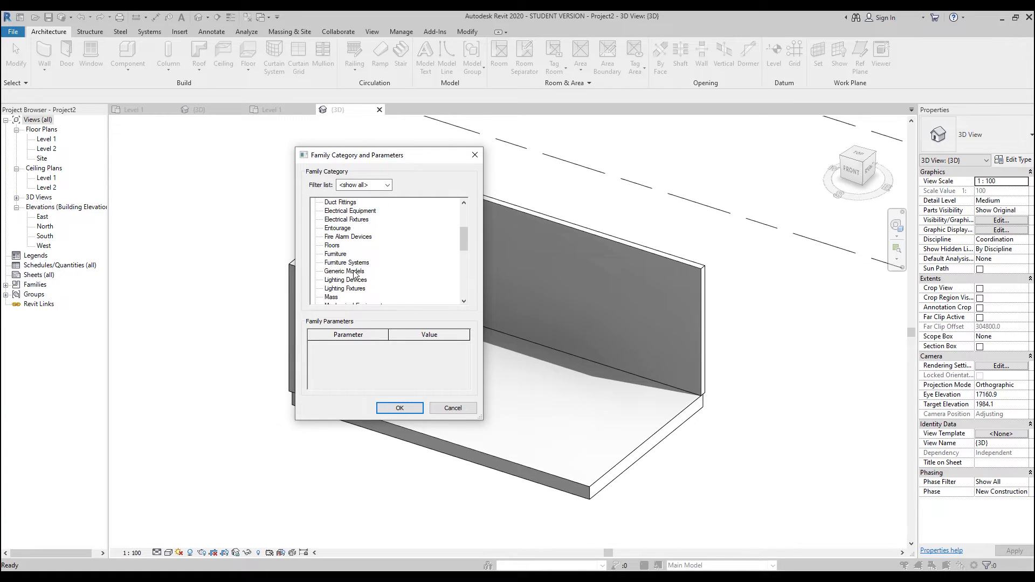
{"action": "left_click", "coordinate": [360, 272]}
{"action": "left_click", "coordinate": [398, 412]}
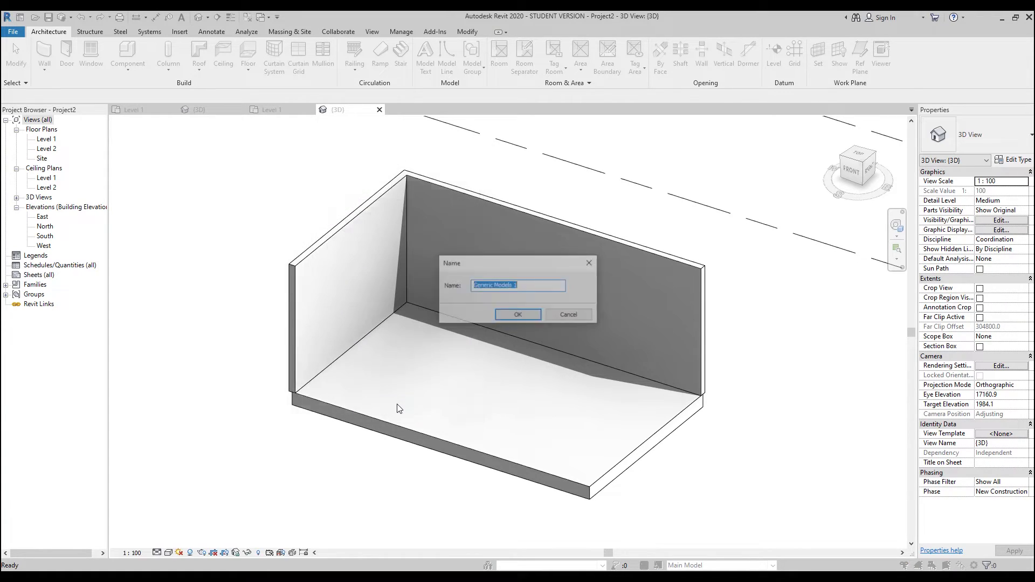
{"action": "type", "text": "2"}
{"action": "left_click", "coordinate": [517, 315]}
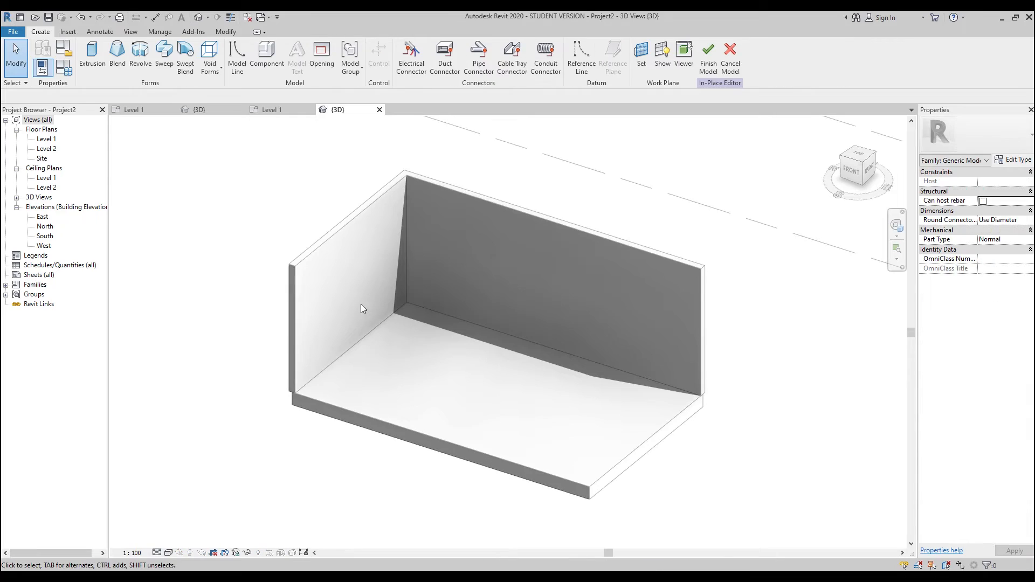
Start a Revolve and draw an axis line about 3200 mm long on the floor, parallel to the shorter wall.
{"action": "left_click", "coordinate": [138, 58]}
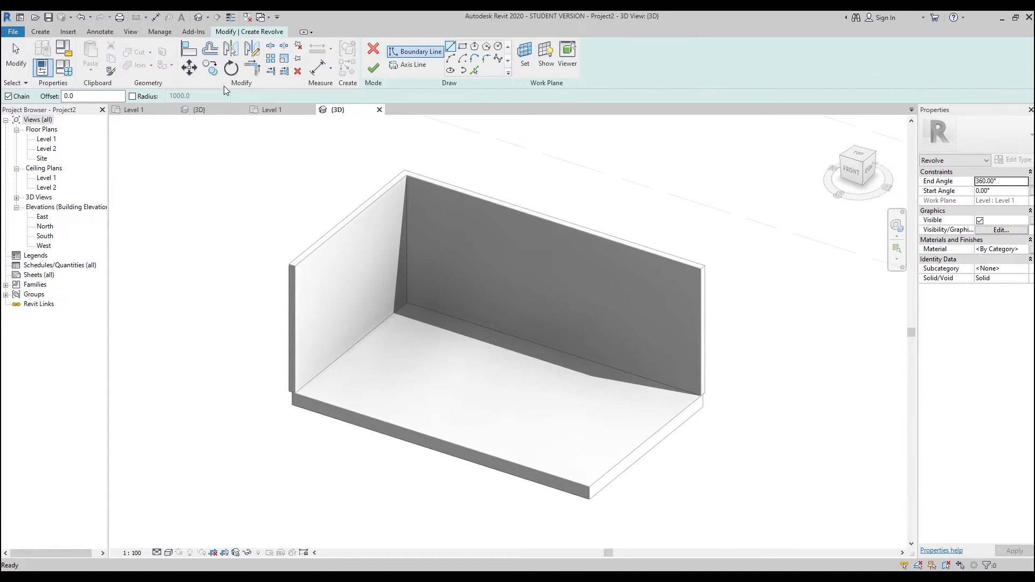
{"action": "left_click", "coordinate": [424, 54]}
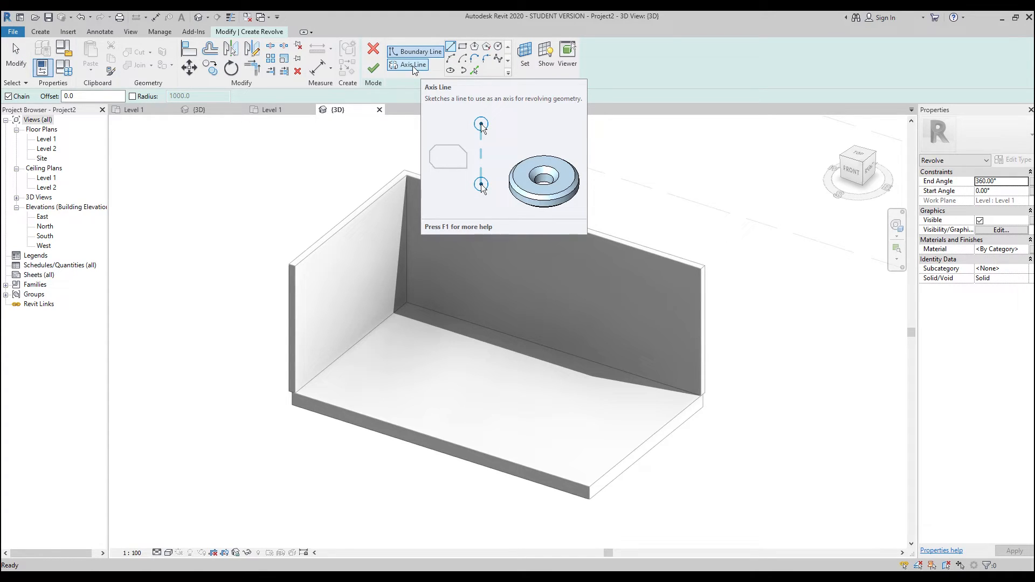
{"action": "left_click", "coordinate": [410, 68]}
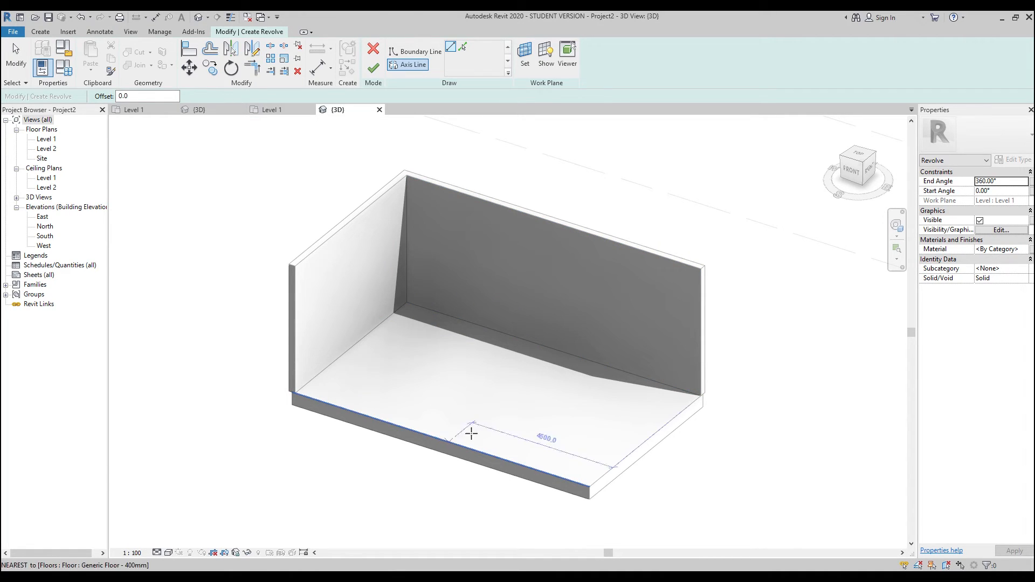
{"action": "left_click", "coordinate": [544, 57]}
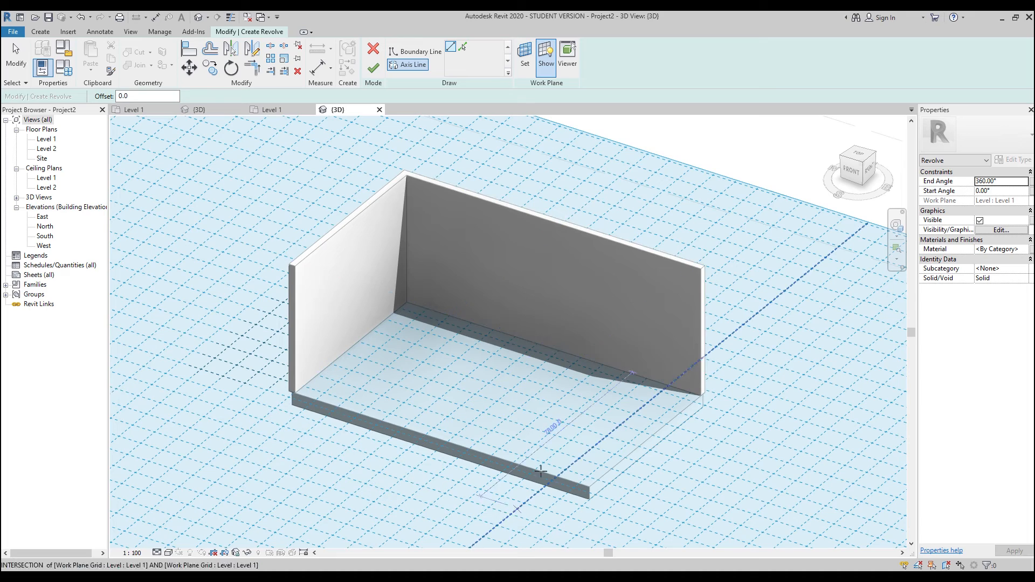
{"action": "left_click", "coordinate": [545, 64]}
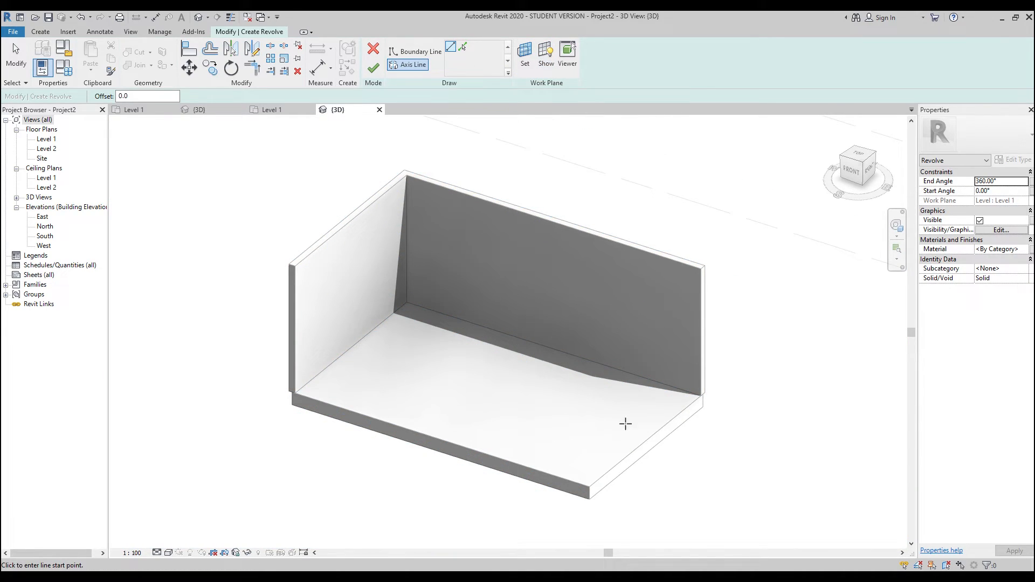
{"action": "left_click", "coordinate": [381, 400]}
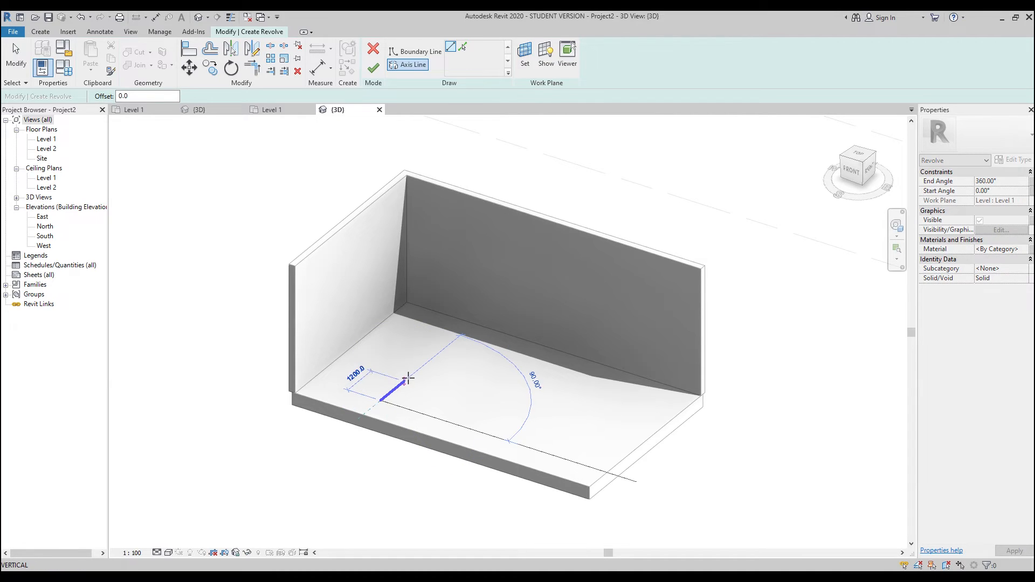
{"action": "left_click", "coordinate": [443, 349]}
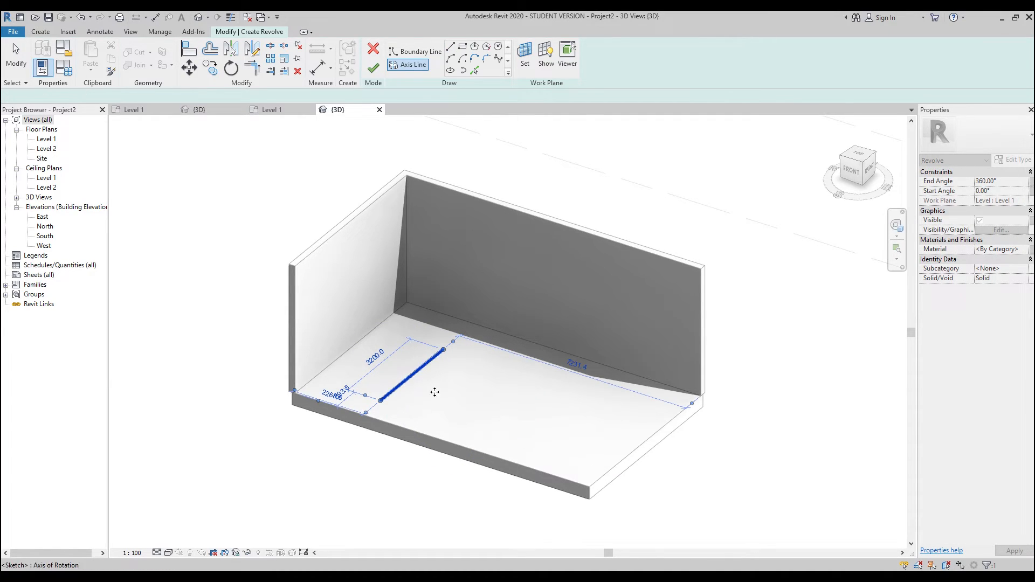
{"action": "key", "text": "Escape"}
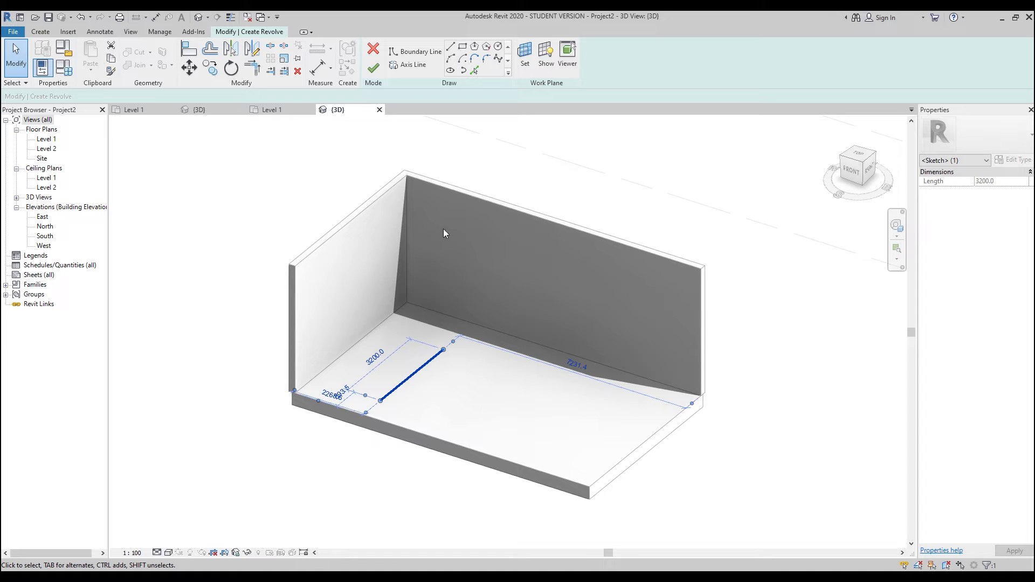
Draw a stepped boundary profile on the shorter wall's side of the axis, running from the axis's far end to its near end.
{"action": "left_click", "coordinate": [418, 52]}
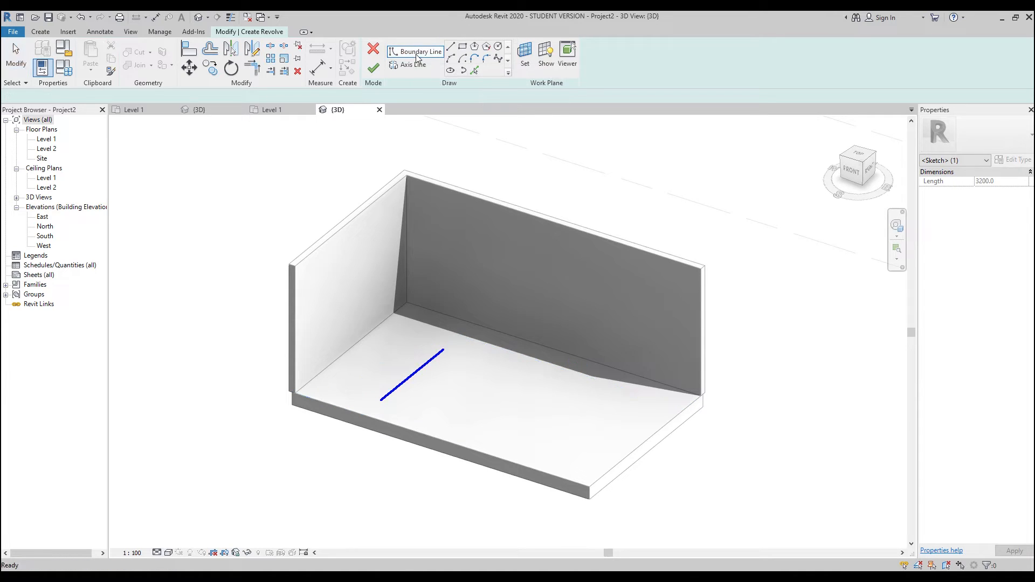
{"action": "scroll", "coordinate": [409, 353], "scroll_direction": "up", "scroll_amount": 5}
{"action": "left_click", "coordinate": [487, 339]}
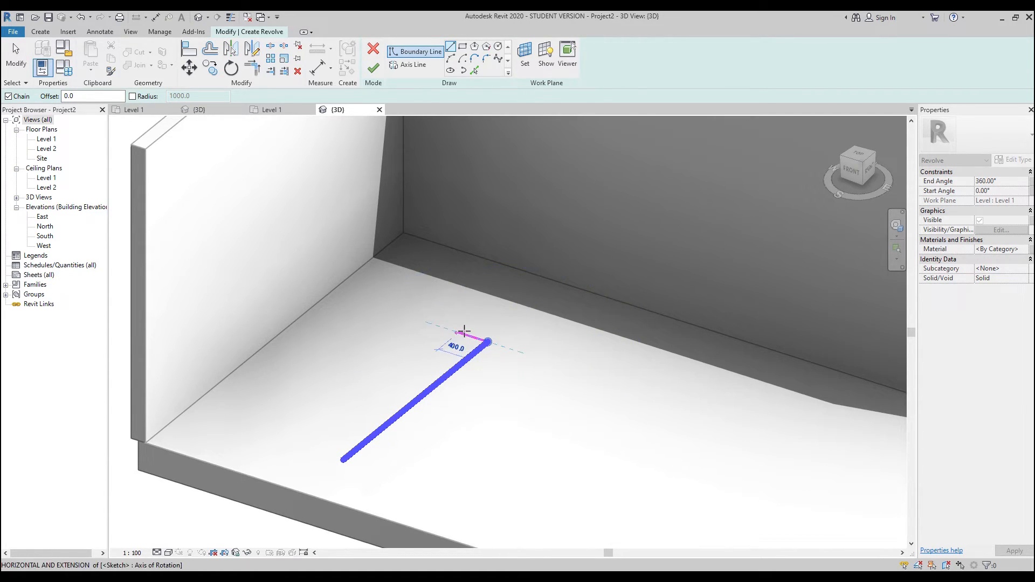
{"action": "left_click", "coordinate": [447, 310]}
{"action": "left_click", "coordinate": [407, 341]}
{"action": "left_click", "coordinate": [423, 362]}
{"action": "left_click", "coordinate": [381, 398]}
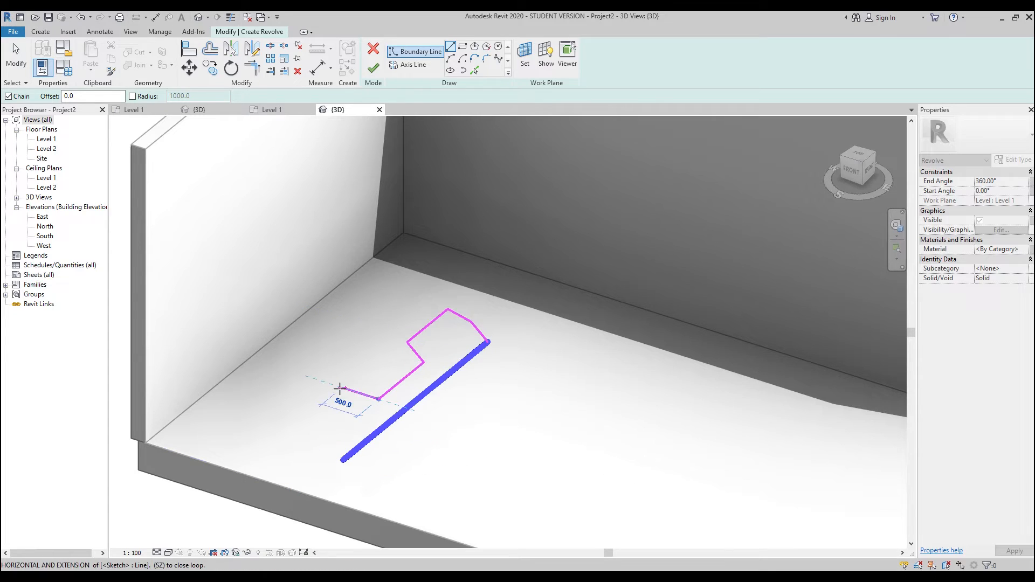
{"action": "left_click", "coordinate": [290, 423]}
{"action": "left_click", "coordinate": [341, 459]}
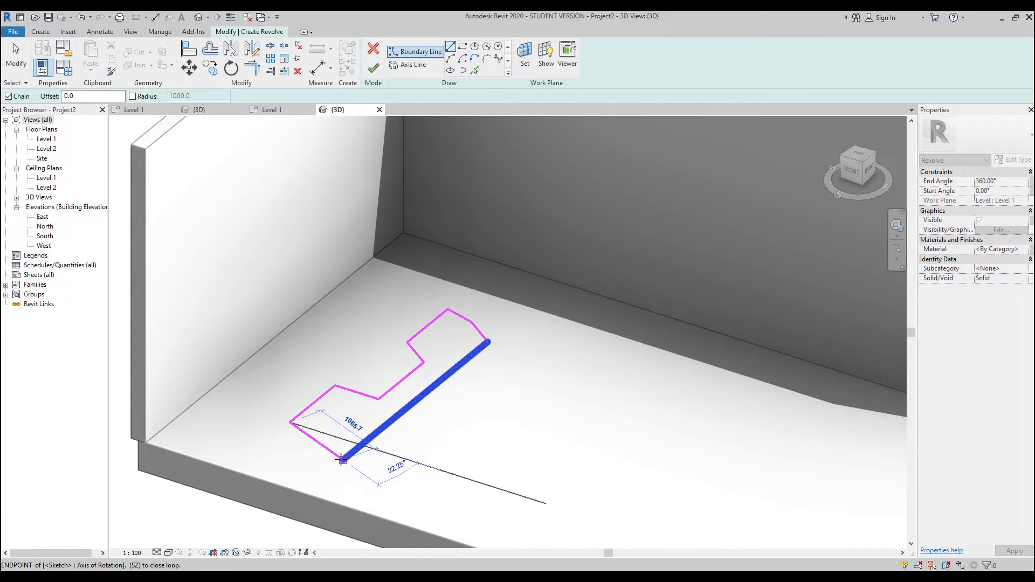
{"action": "left_click", "coordinate": [286, 441]}
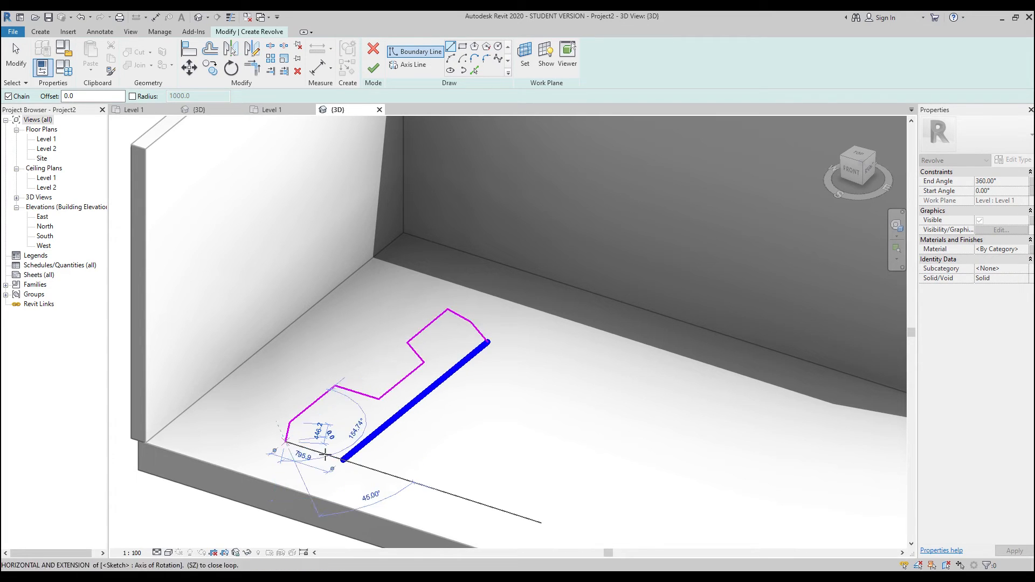
{"action": "left_click", "coordinate": [342, 460]}
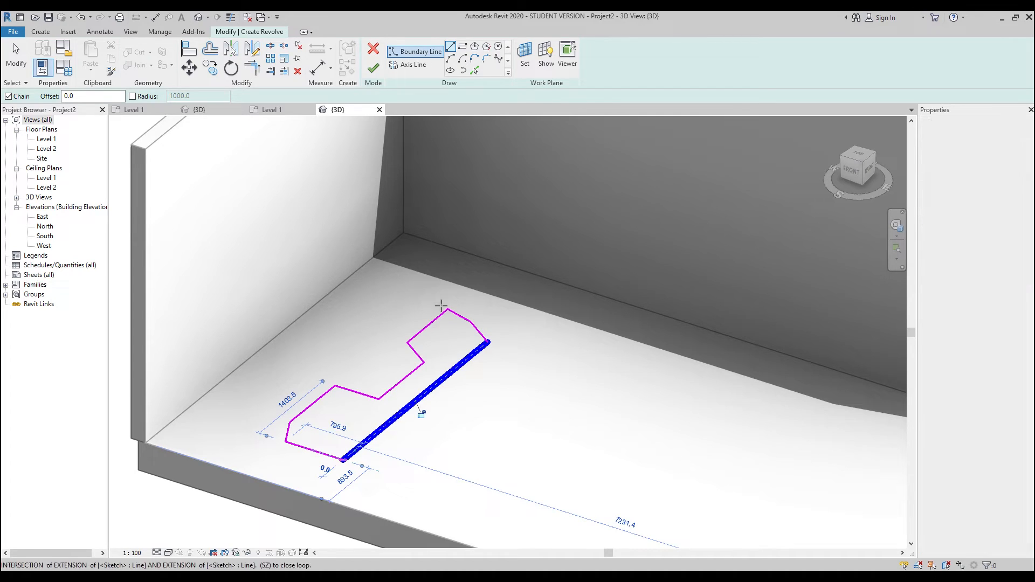
Close the boundary profile with a line along the axis and finish the 360° revolve.
{"action": "left_click", "coordinate": [489, 342]}
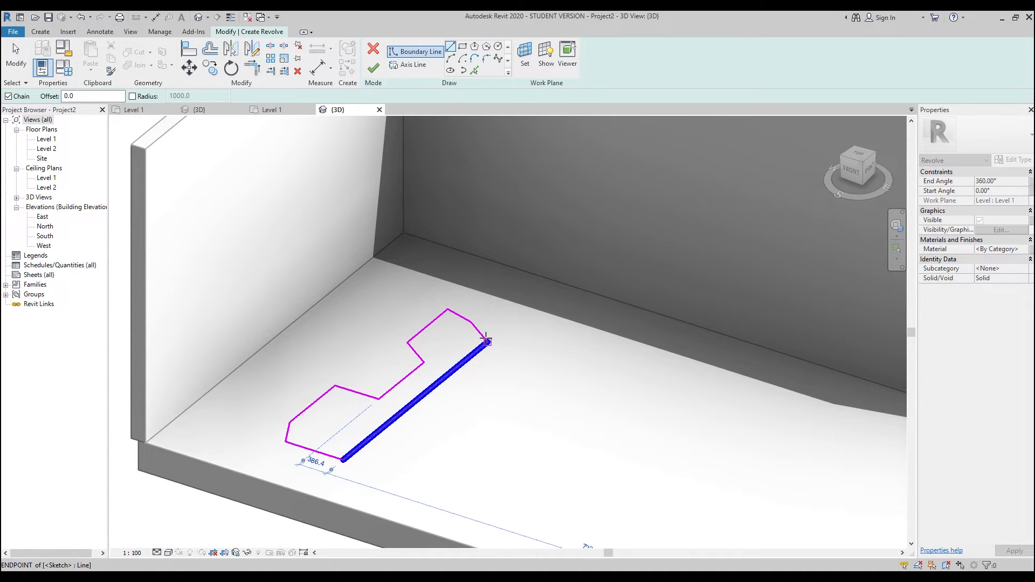
{"action": "left_click", "coordinate": [373, 69]}
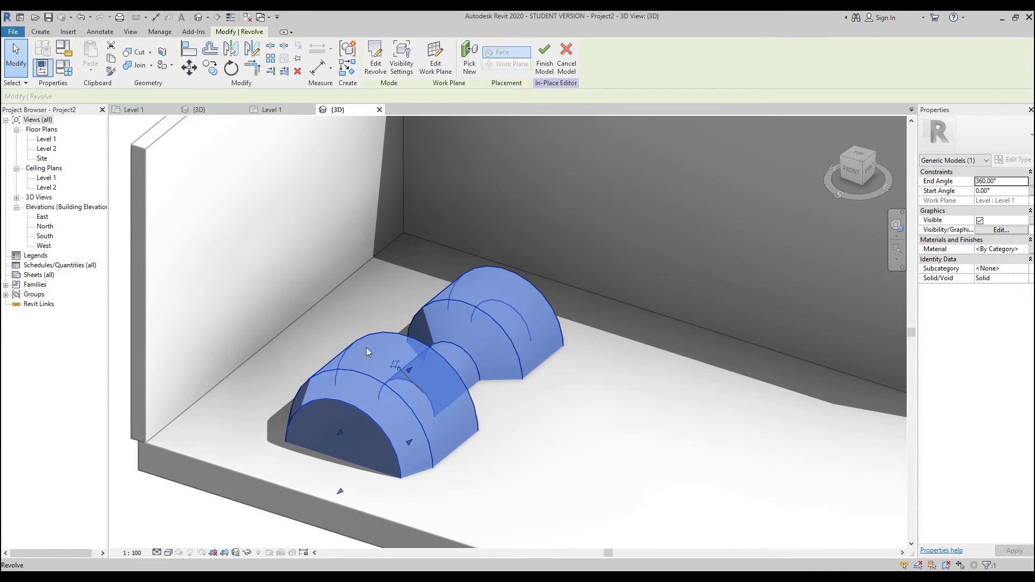
{"action": "key", "text": "Escape"}
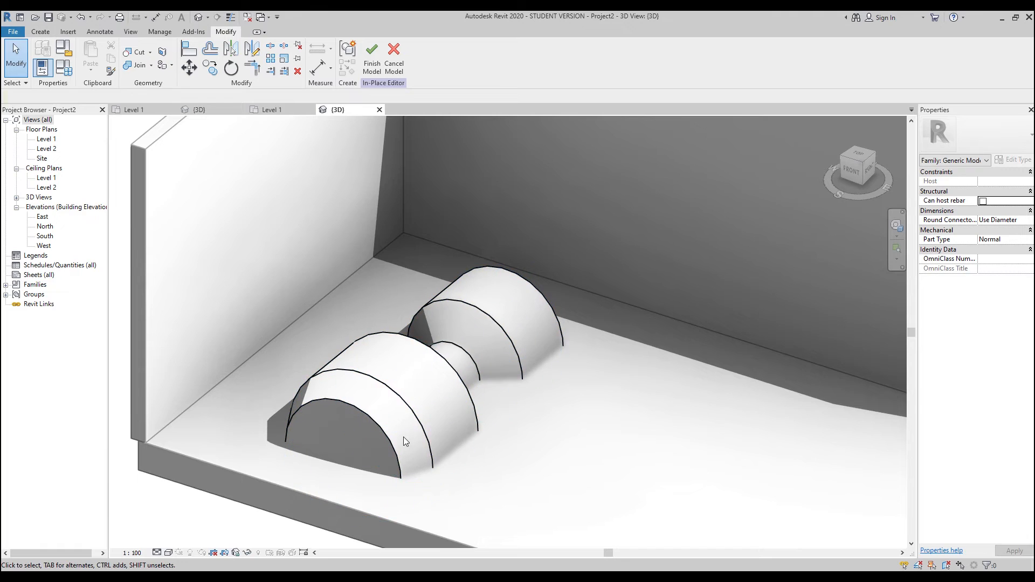
Edit the revolve's sketch, move the whole profile away from the axis to leave a hollow core, and finish the revolve.
{"action": "left_click", "coordinate": [397, 382]}
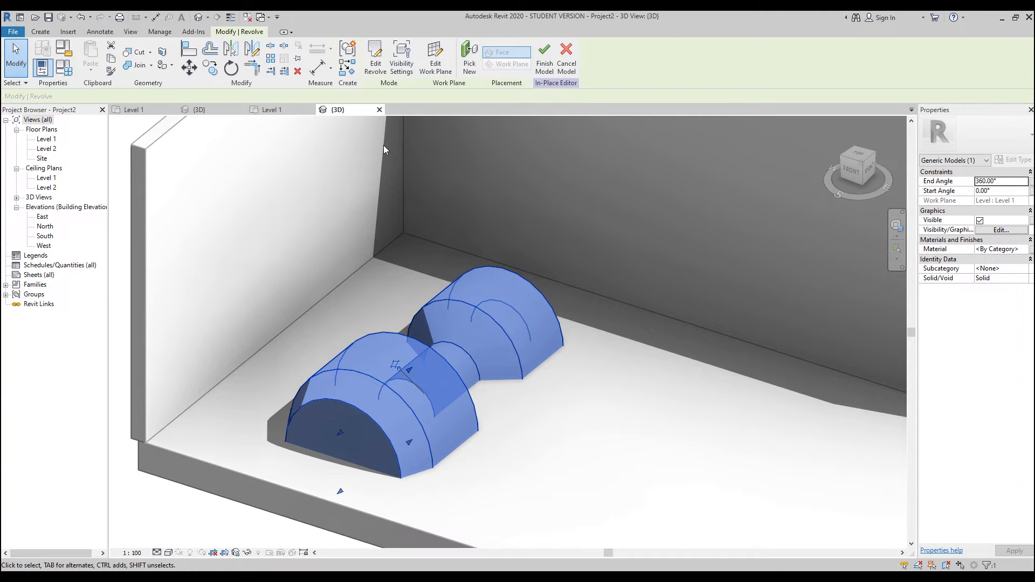
{"action": "left_click", "coordinate": [378, 61]}
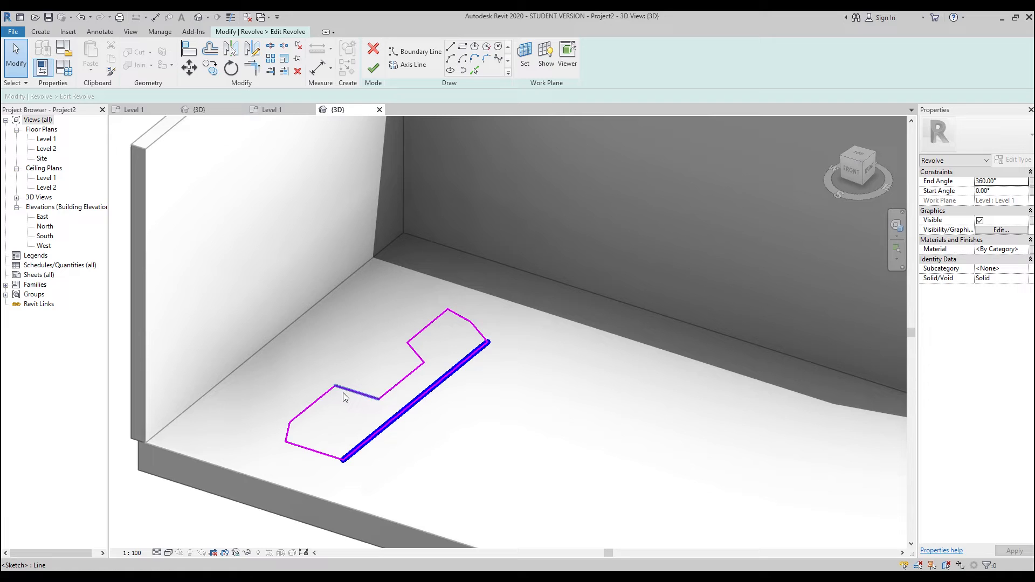
{"action": "key", "text": "Tab"}
{"action": "left_click", "coordinate": [364, 394]}
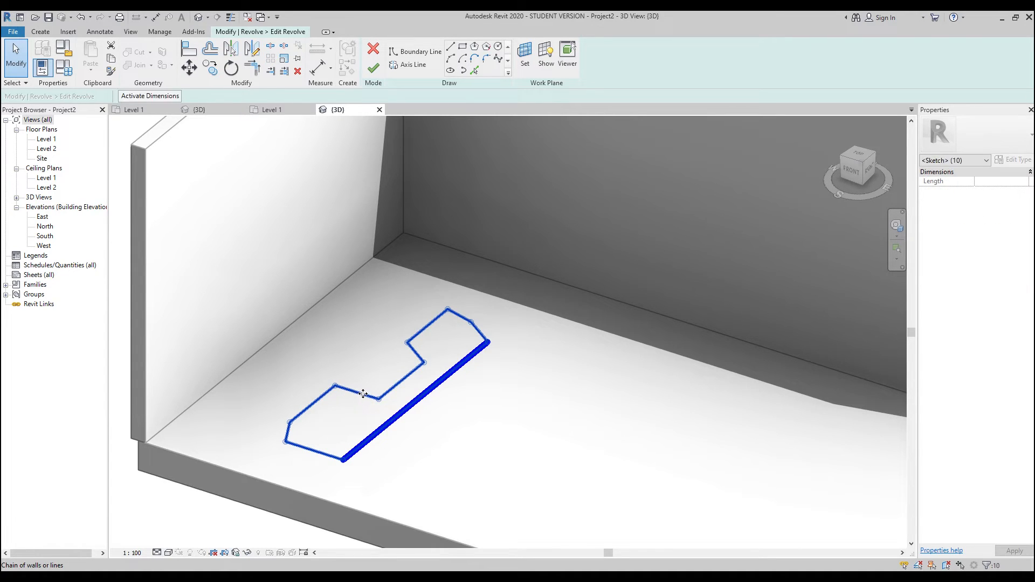
{"action": "left_click_drag", "start_coordinate": [349, 389], "coordinate": [324, 375]}
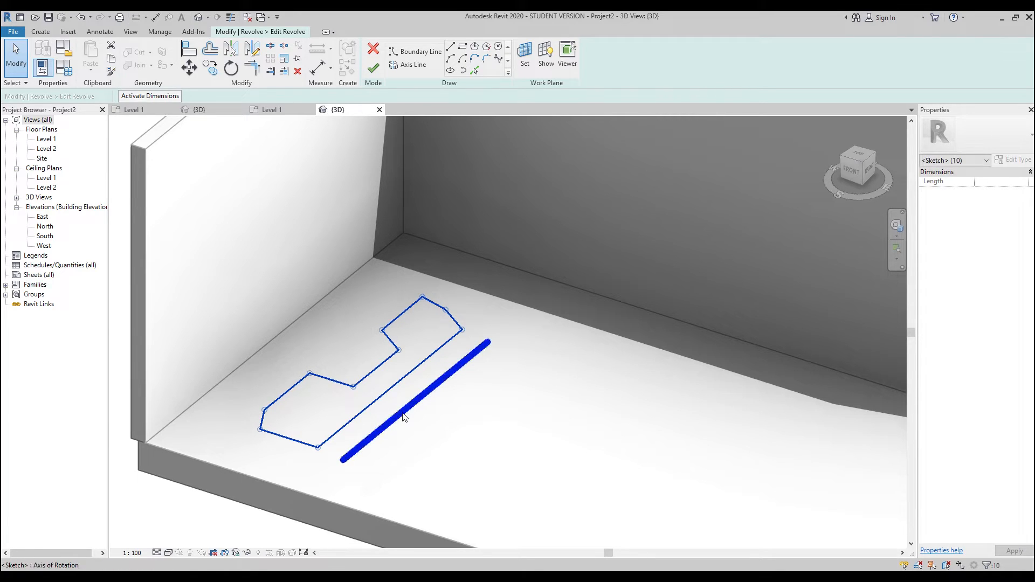
{"action": "left_click", "coordinate": [374, 66]}
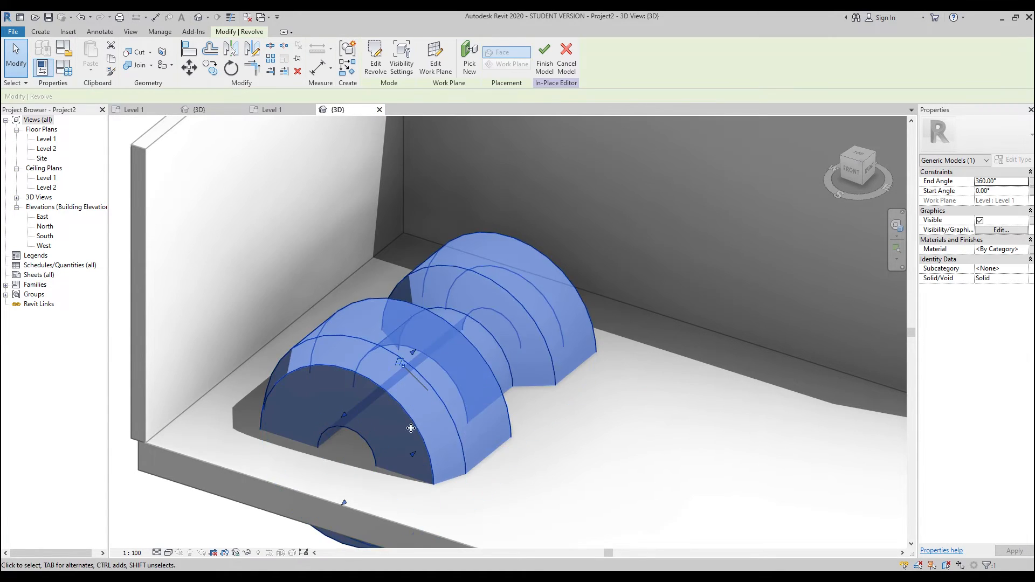
{"action": "key", "text": "Escape"}
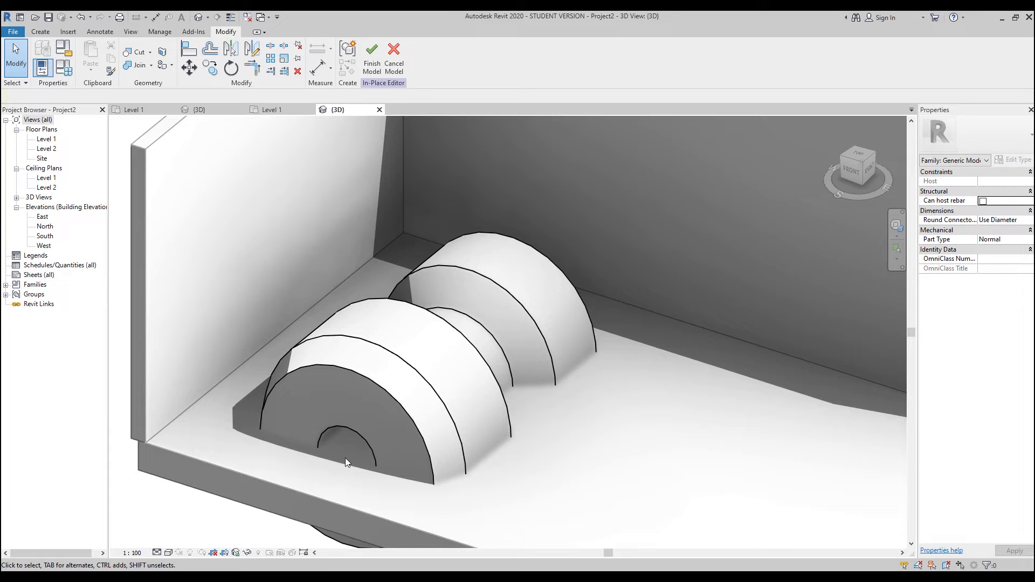
Move the revolved solid clear of the floor and back to its place, and finish the in-place model.
{"action": "scroll", "coordinate": [388, 398], "scroll_direction": "down", "scroll_amount": 5}
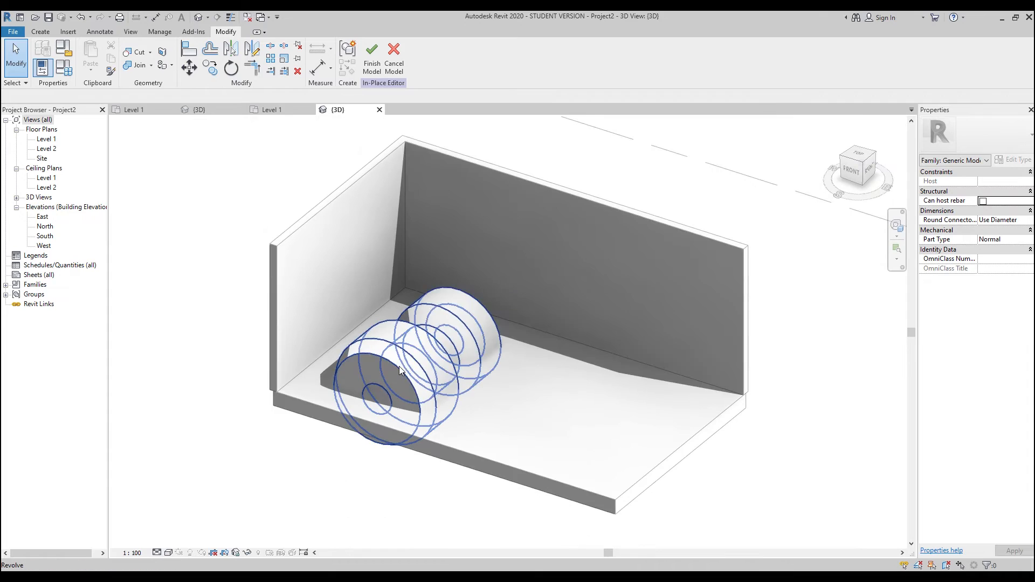
{"action": "left_click", "coordinate": [399, 364]}
{"action": "left_click_drag", "start_coordinate": [399, 363], "coordinate": [713, 425]}
{"action": "left_click_drag", "start_coordinate": [793, 407], "coordinate": [367, 325]}
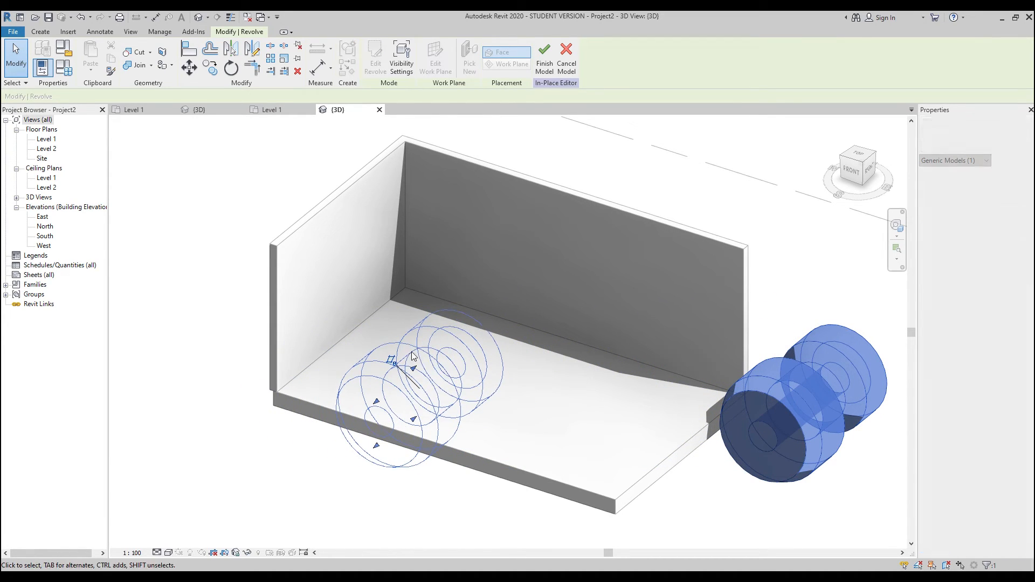
{"action": "mouse_move", "coordinate": [400, 374]}
{"action": "left_mouse_down"}
{"action": "mouse_move", "coordinate": [378, 364]}
{"action": "mouse_move", "coordinate": [398, 370]}
{"action": "left_mouse_up"}
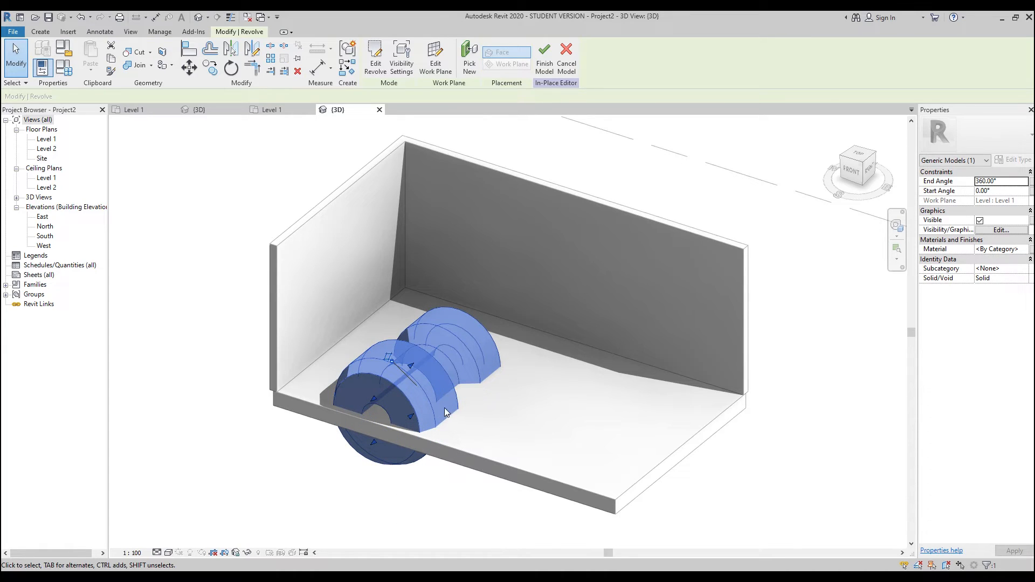
{"action": "left_click", "coordinate": [546, 58]}
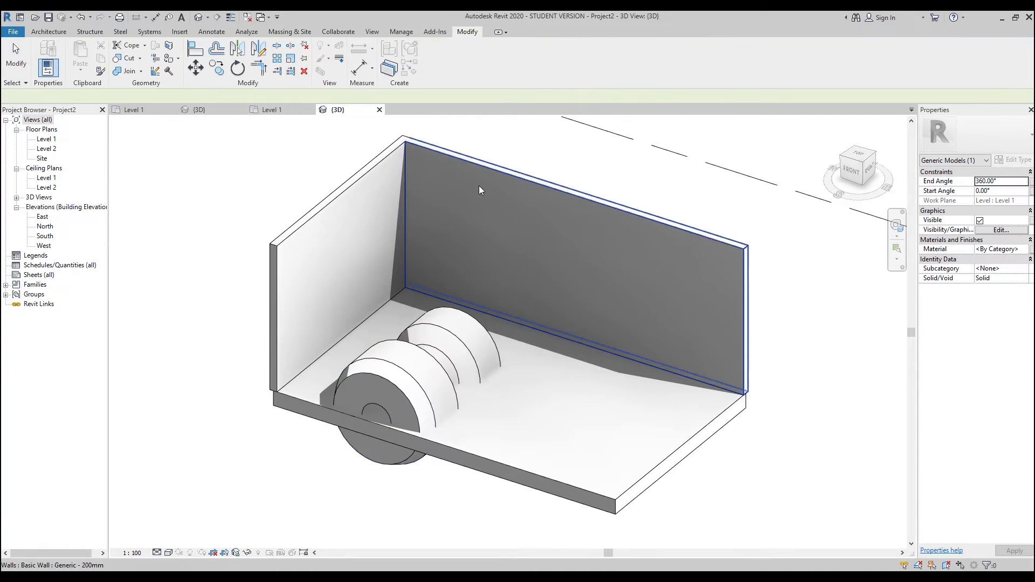
Start a new revolve in the existing in-place model, with the floor's short side face picked as its work plane.
{"action": "left_click", "coordinate": [421, 367]}
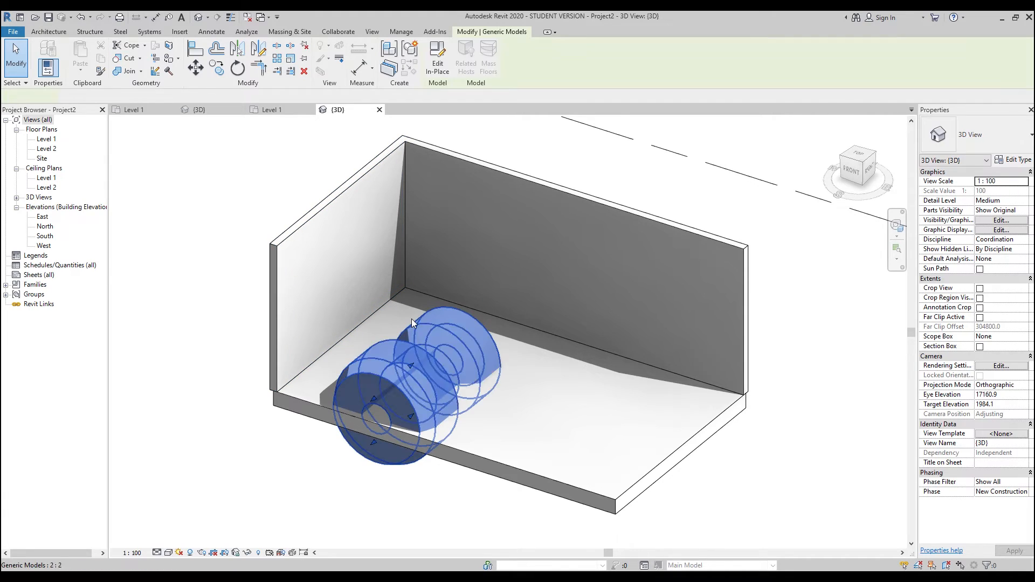
{"action": "left_click", "coordinate": [436, 54]}
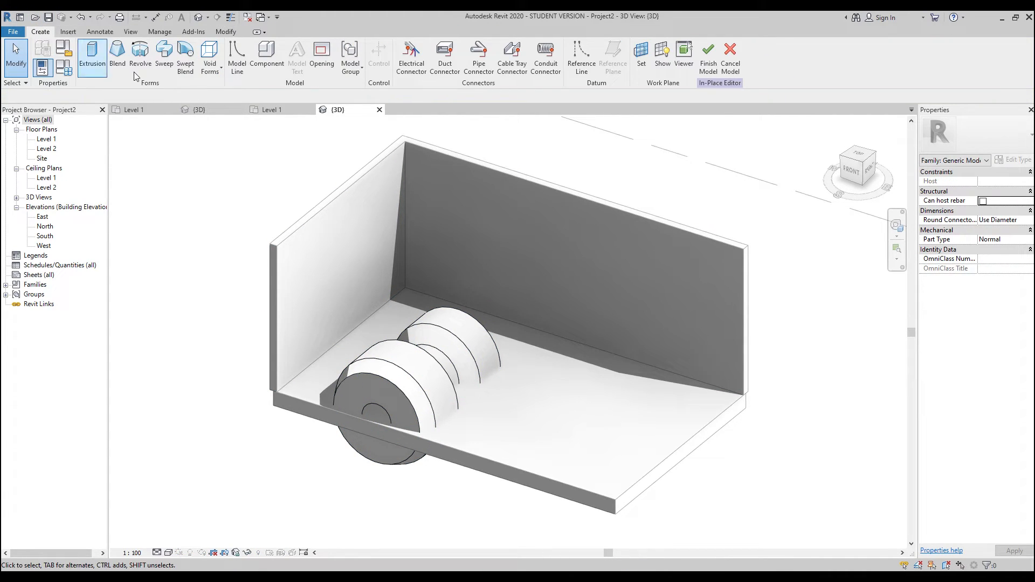
{"action": "left_click", "coordinate": [144, 69]}
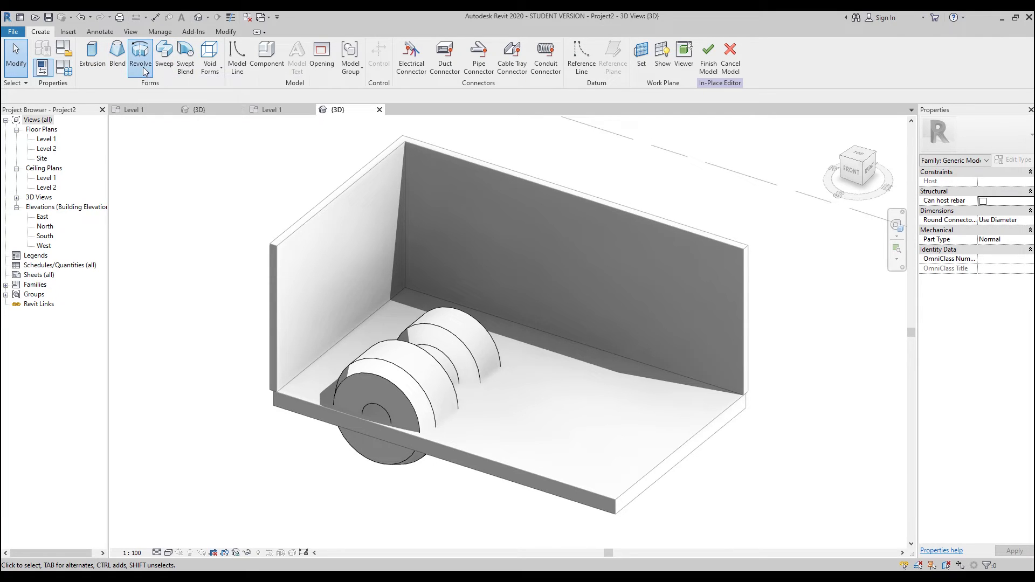
{"action": "left_click", "coordinate": [413, 65]}
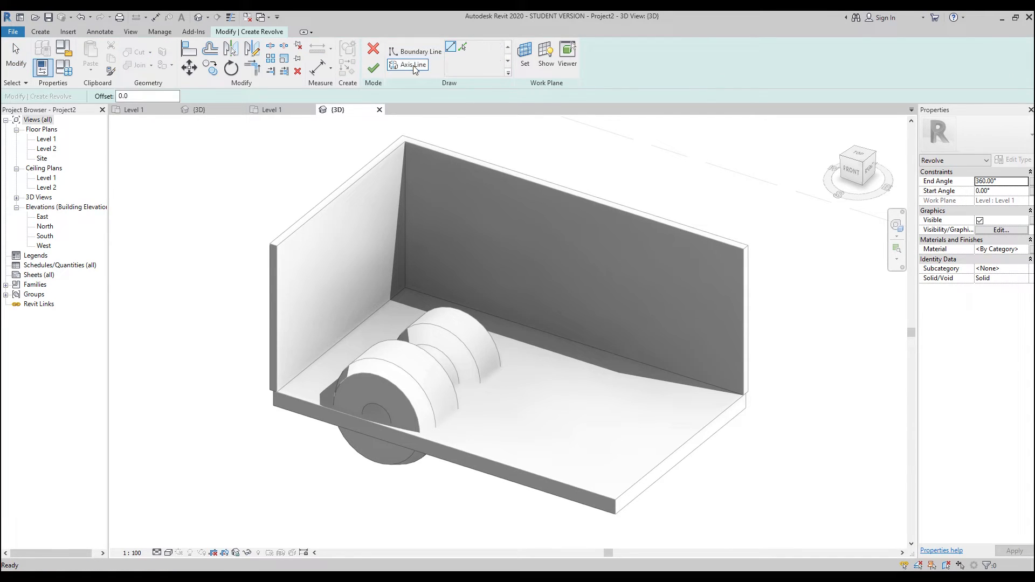
{"action": "left_click", "coordinate": [545, 66]}
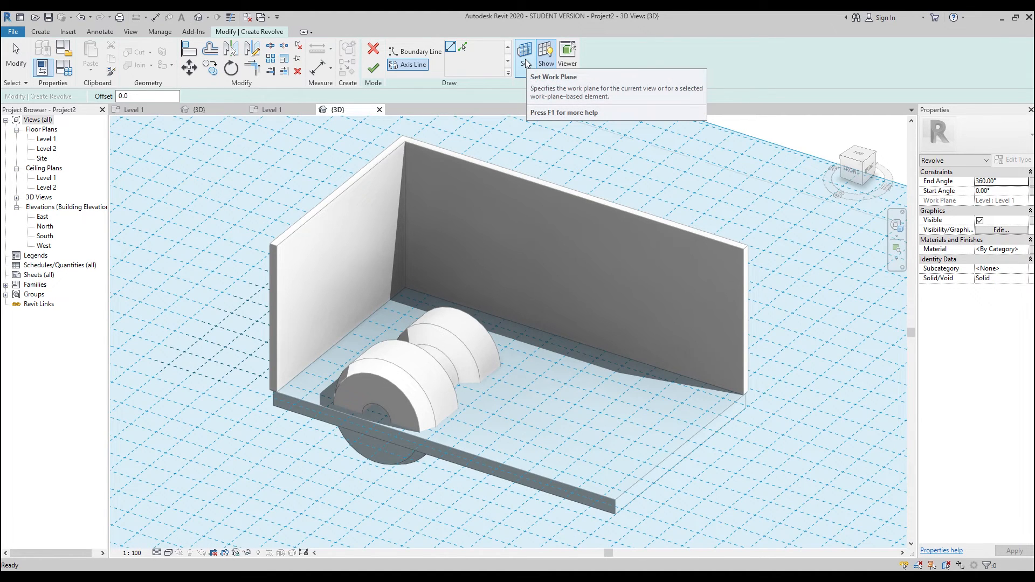
{"action": "left_click", "coordinate": [525, 64]}
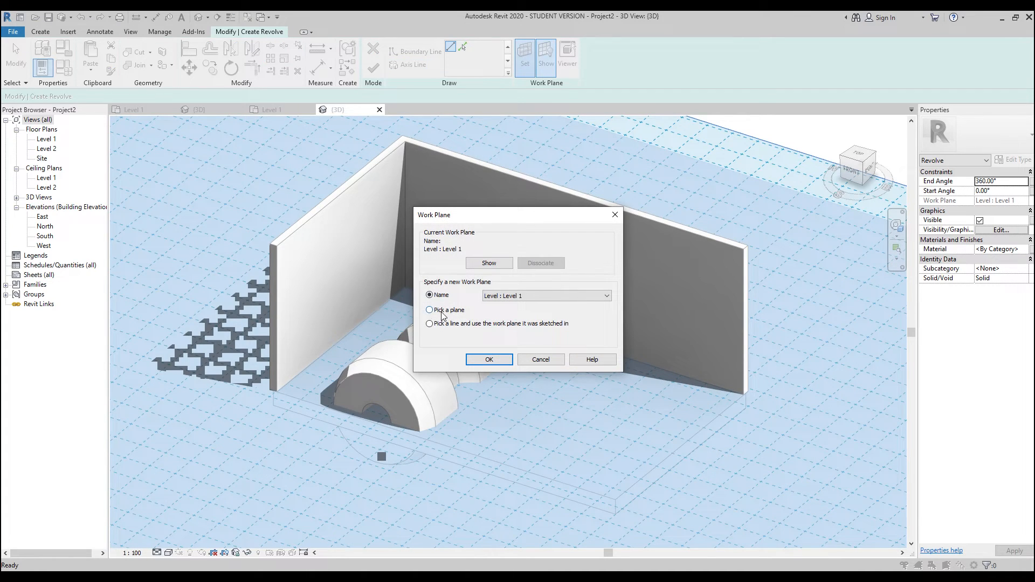
{"action": "left_click", "coordinate": [514, 297]}
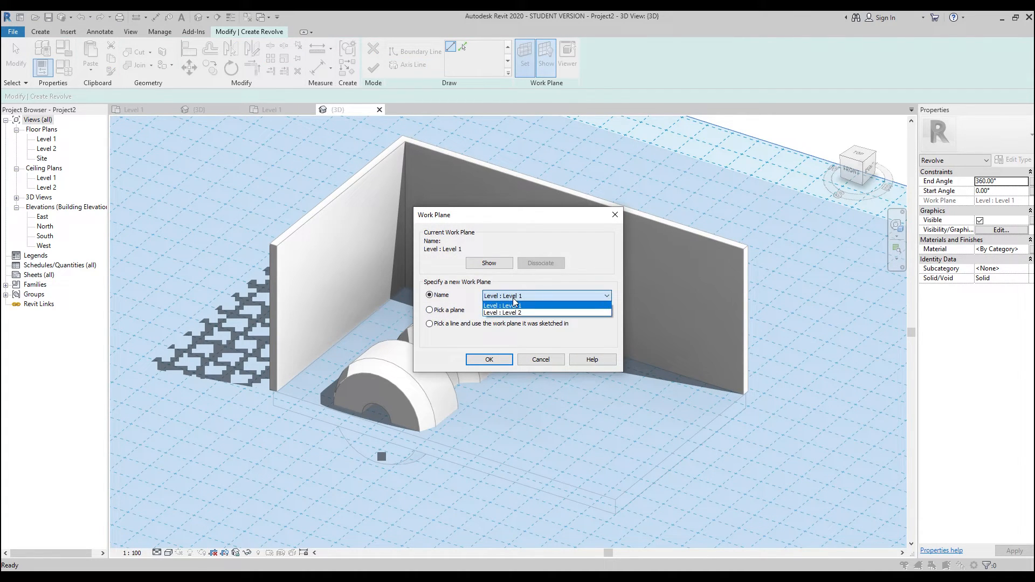
{"action": "left_click", "coordinate": [530, 298]}
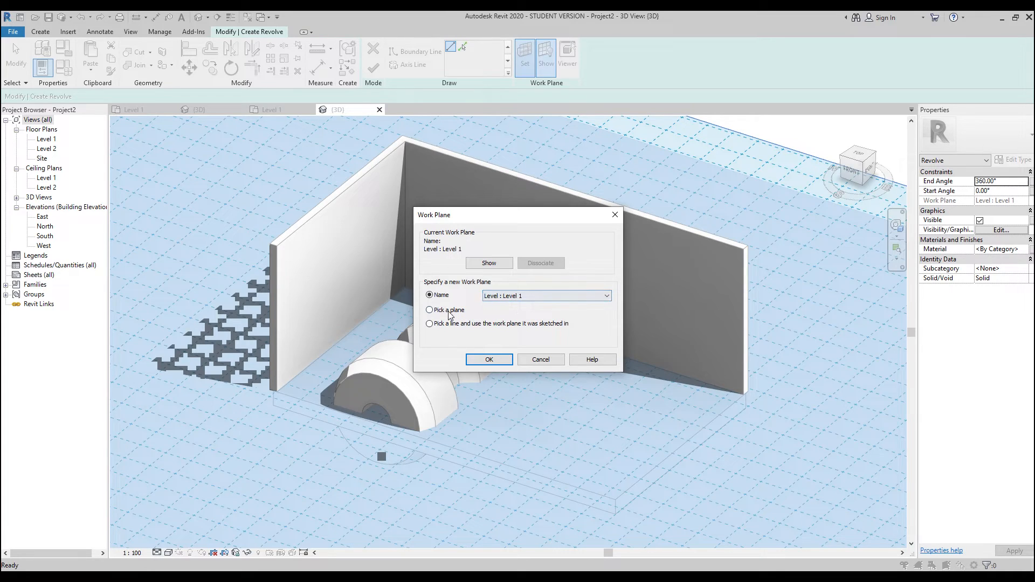
{"action": "left_click", "coordinate": [489, 360]}
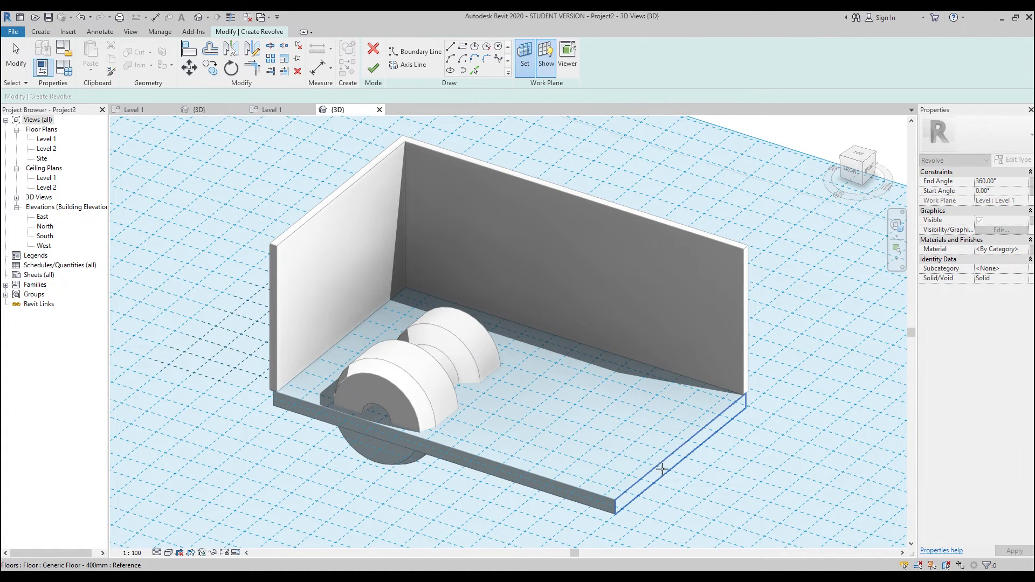
{"action": "left_click", "coordinate": [659, 475]}
{"action": "left_click_drag", "start_coordinate": [681, 446], "coordinate": [681, 288]}
{"action": "left_click_drag", "start_coordinate": [681, 461], "coordinate": [682, 515]}
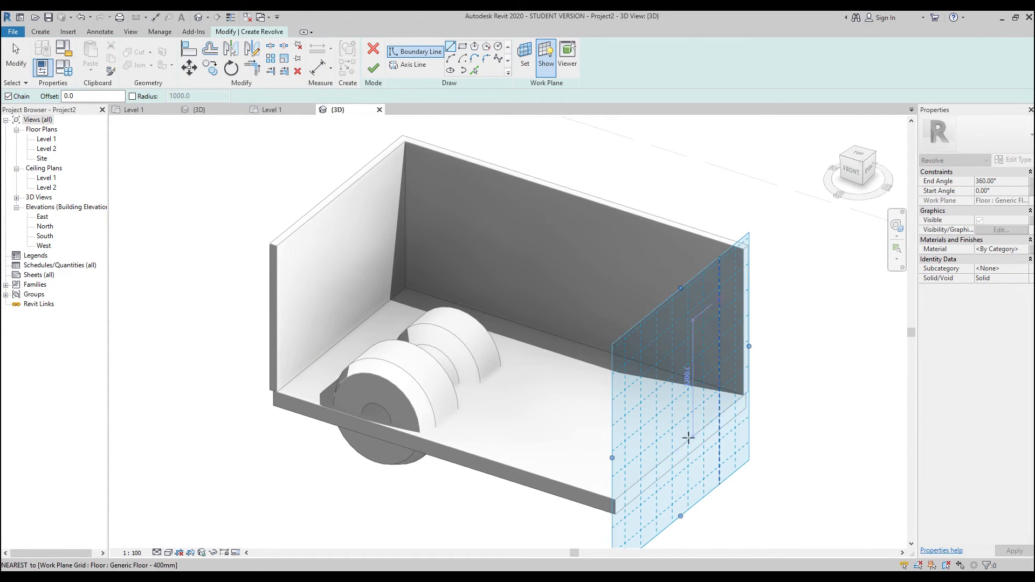
Draw a vertical axis line about 3100 mm long on the work plane, rising from the floor's edge.
{"action": "left_click", "coordinate": [415, 65]}
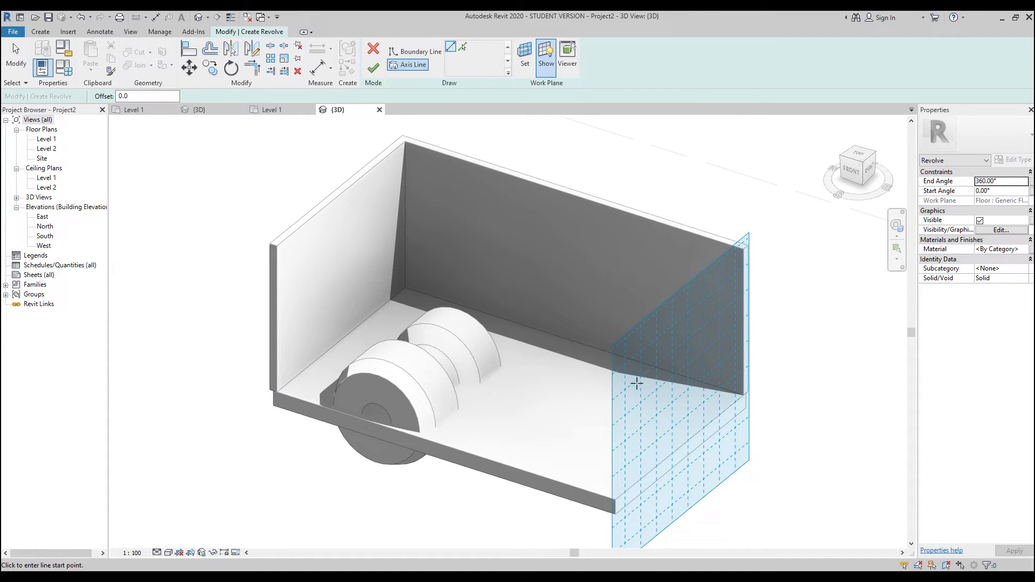
{"action": "left_click", "coordinate": [656, 465]}
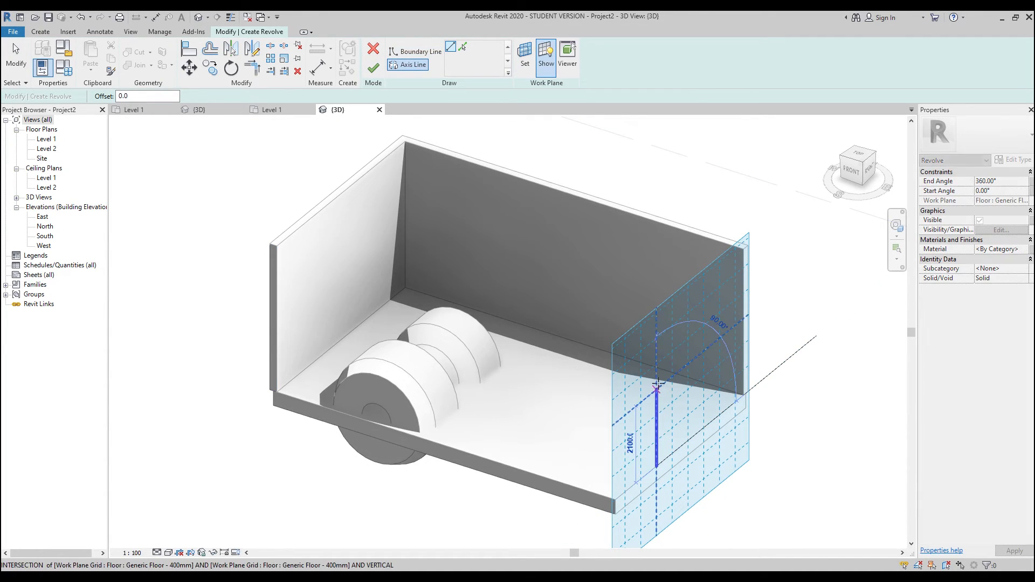
{"action": "left_click", "coordinate": [656, 350]}
Draw a stepped boundary profile beside the vertical axis, leaving a small gap between its long inner line and the axis.
{"action": "scroll", "coordinate": [656, 349], "scroll_direction": "down", "scroll_amount": 3}
{"action": "scroll", "coordinate": [525, 309], "scroll_direction": "up", "scroll_amount": 5}
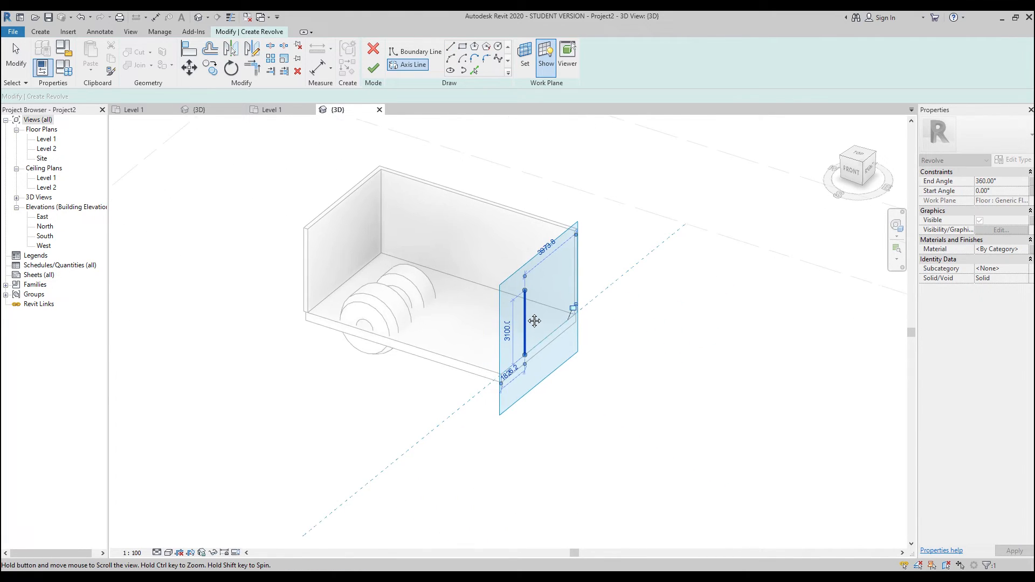
{"action": "scroll", "coordinate": [524, 309], "scroll_direction": "up", "scroll_amount": 2}
{"action": "left_click", "coordinate": [416, 51]}
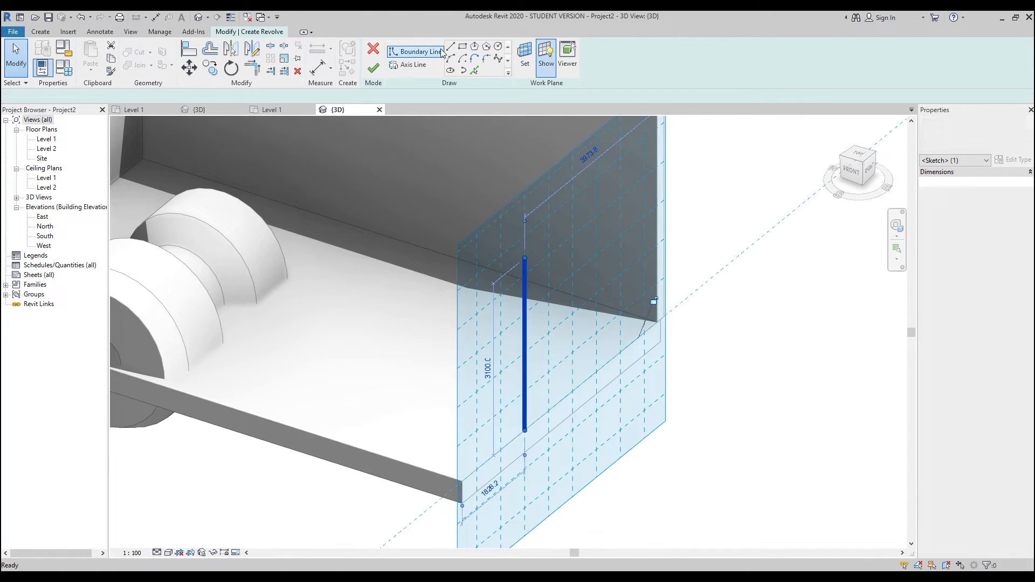
{"action": "left_click", "coordinate": [452, 47]}
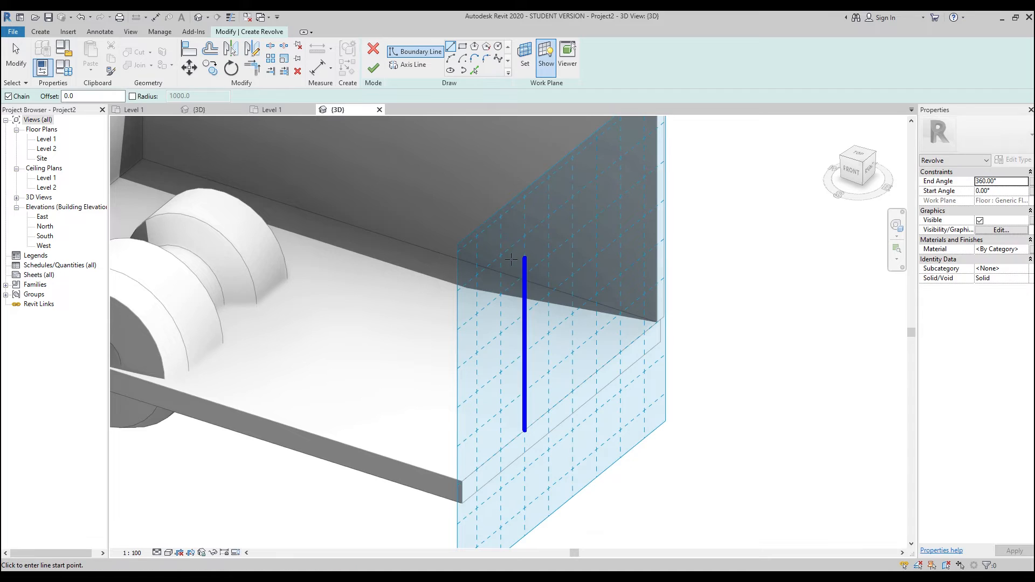
{"action": "left_click", "coordinate": [491, 277]}
{"action": "left_click", "coordinate": [492, 317]}
{"action": "left_click", "coordinate": [471, 356]}
{"action": "left_click", "coordinate": [477, 401]}
{"action": "left_click", "coordinate": [501, 390]}
{"action": "left_click", "coordinate": [501, 417]}
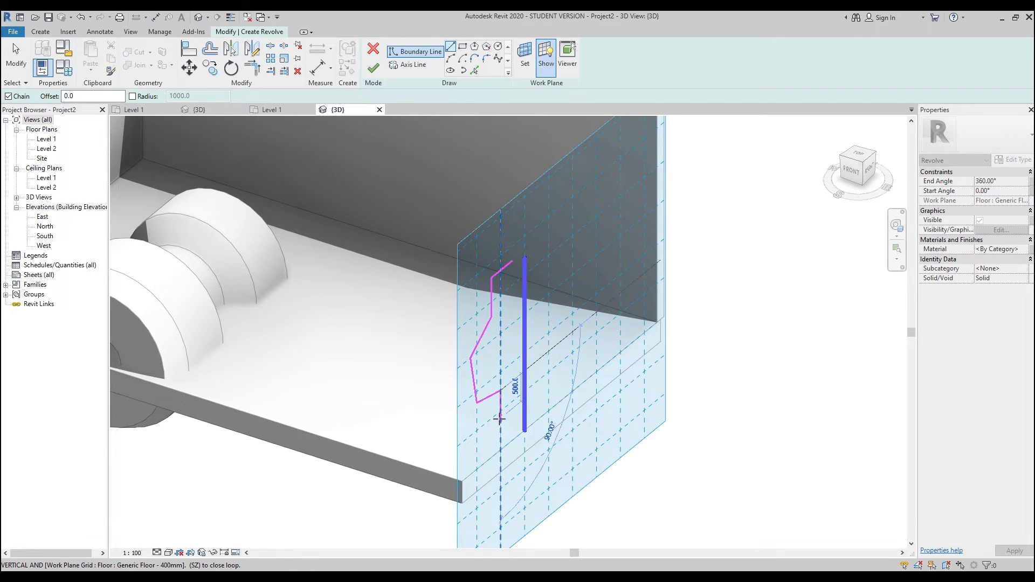
{"action": "left_click", "coordinate": [483, 464]}
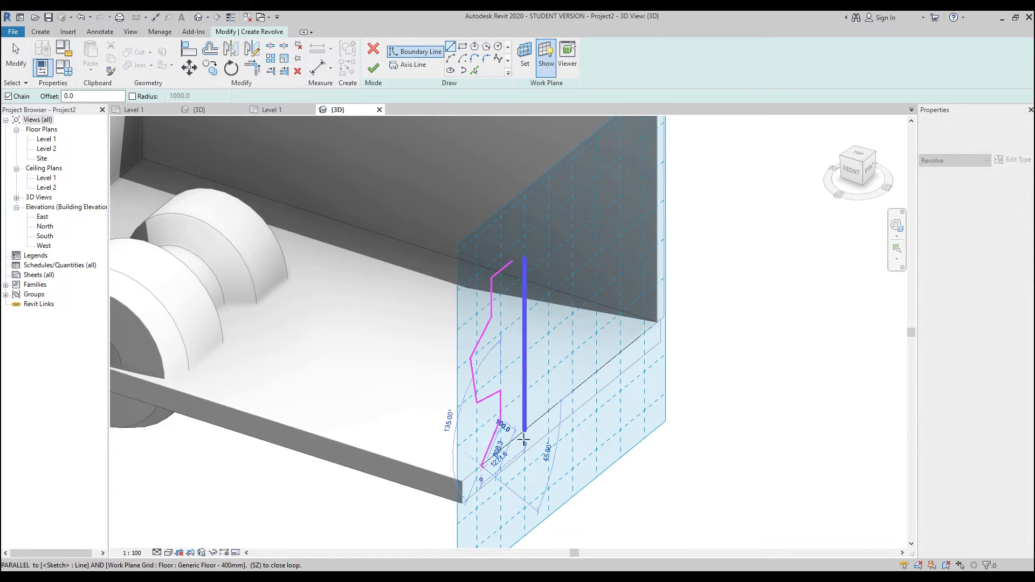
{"action": "left_click", "coordinate": [518, 435]}
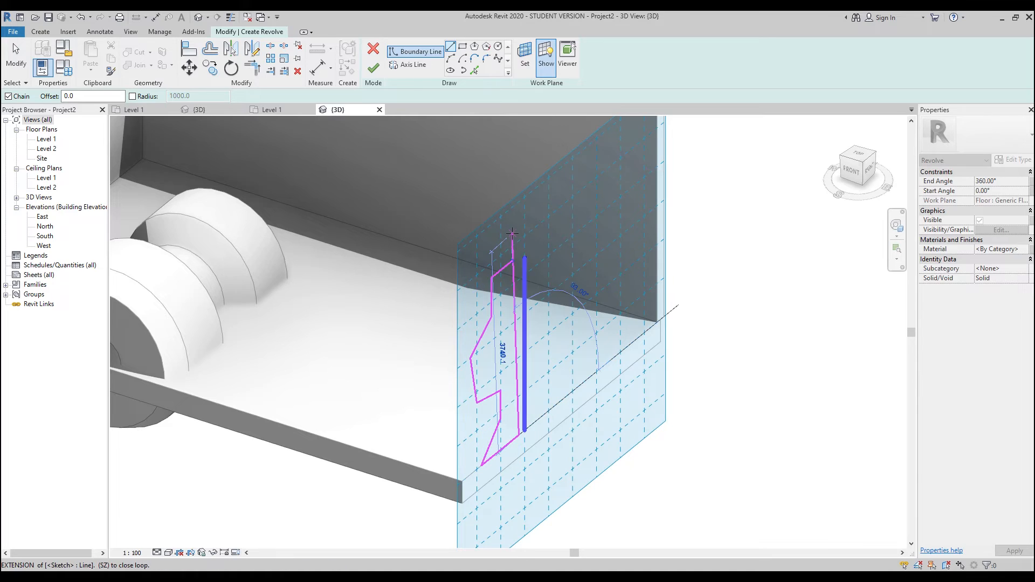
Trim the profile's upper inner corner into a closed loop and finish the 360° revolve.
{"action": "key", "text": "Escape"}
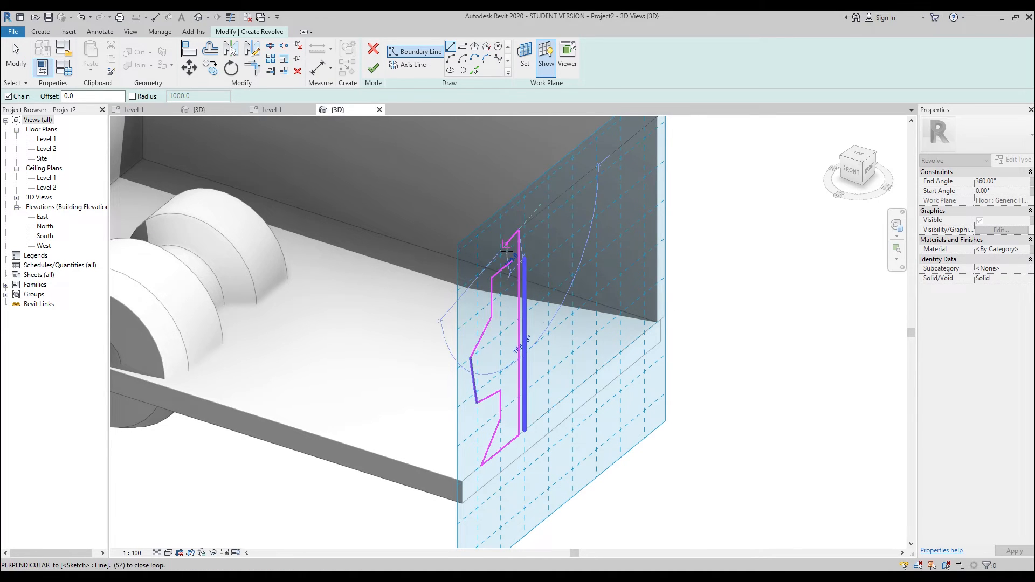
{"action": "key", "text": "Escape"}
{"action": "left_click", "coordinate": [517, 271]}
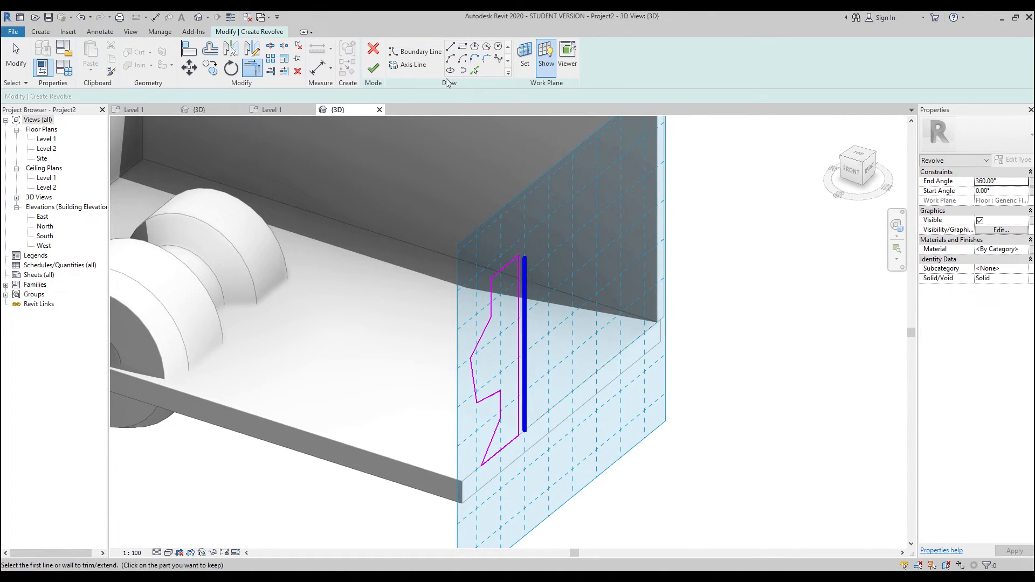
{"action": "left_click", "coordinate": [374, 66]}
{"action": "scroll", "coordinate": [550, 336], "scroll_direction": "down", "scroll_amount": 3}
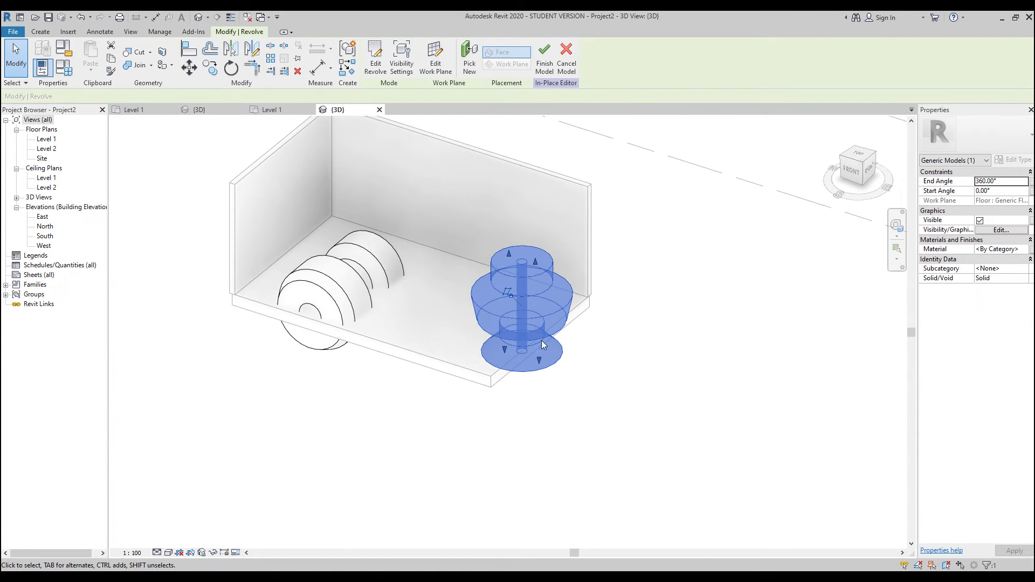
{"action": "key", "text": "Escape"}
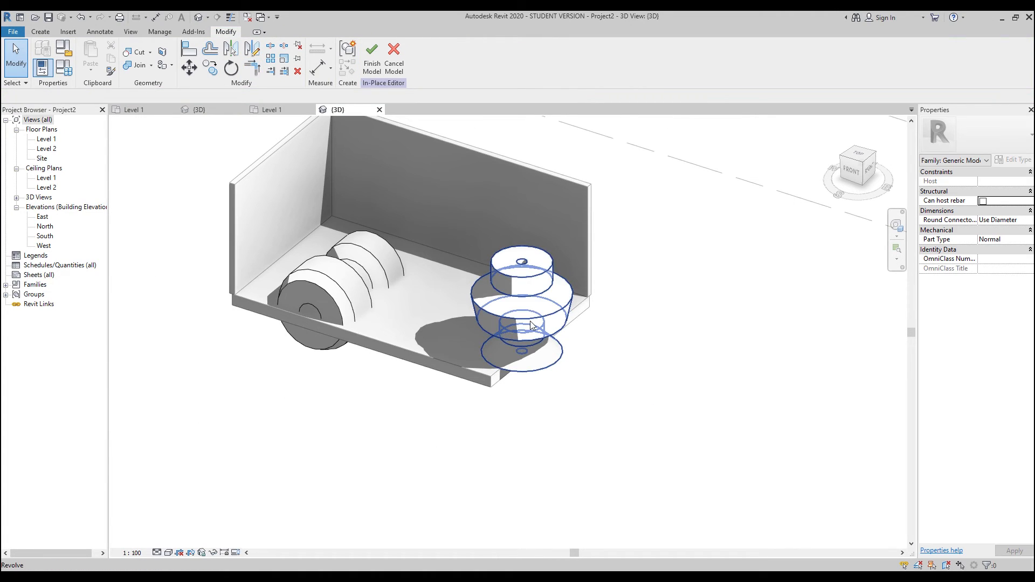
Move the vertical revolved solid inward from the floor's edge onto the floor, and finish the in-place model.
{"action": "left_click", "coordinate": [546, 319]}
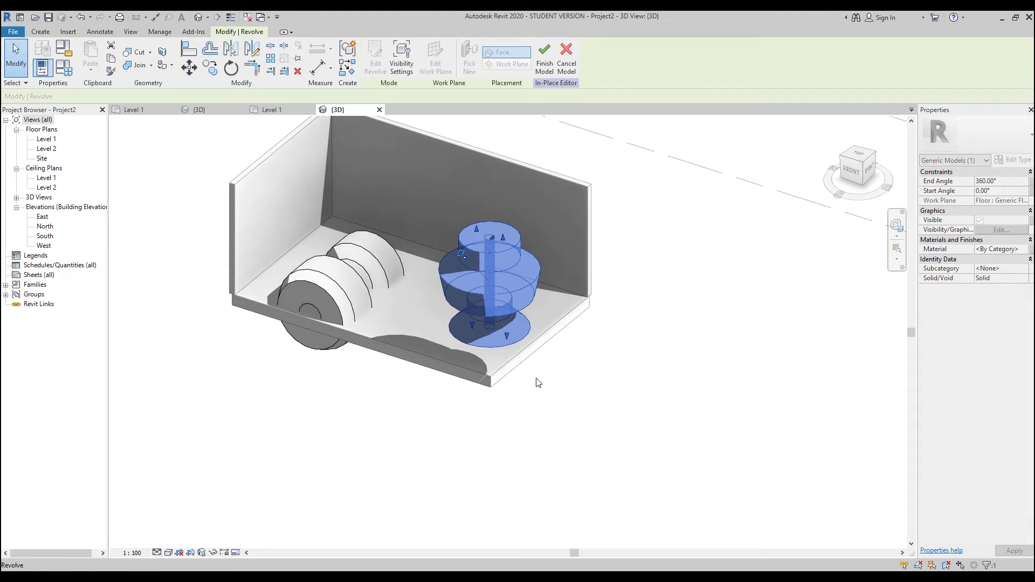
{"action": "left_click", "coordinate": [589, 362]}
{"action": "middle_click_drag", "start_coordinate": [599, 342], "coordinate": [592, 368]}
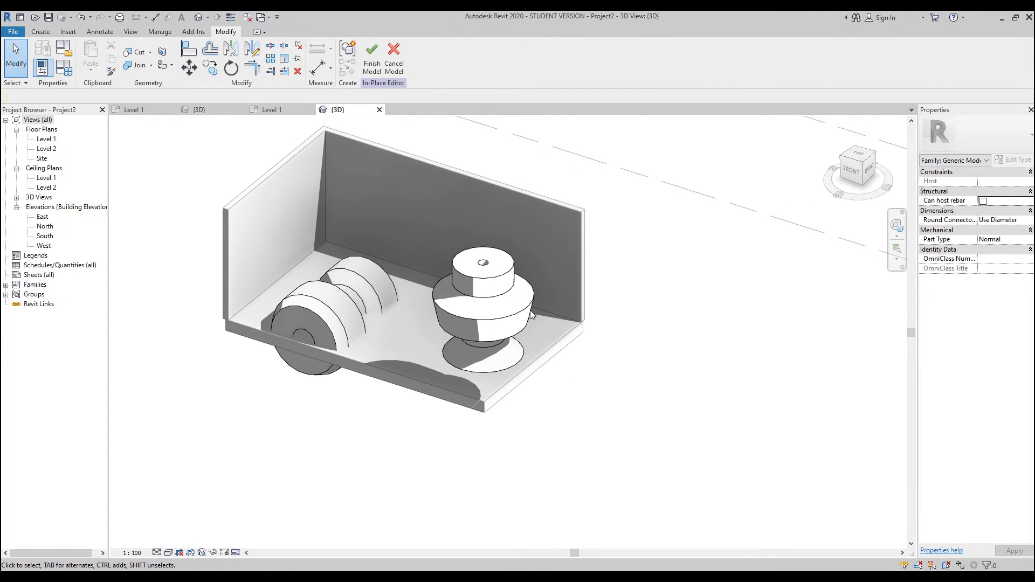
{"action": "middle_click_drag", "start_coordinate": [576, 291], "coordinate": [540, 294], "text": "shift"}
{"action": "left_click", "coordinate": [40, 32]}
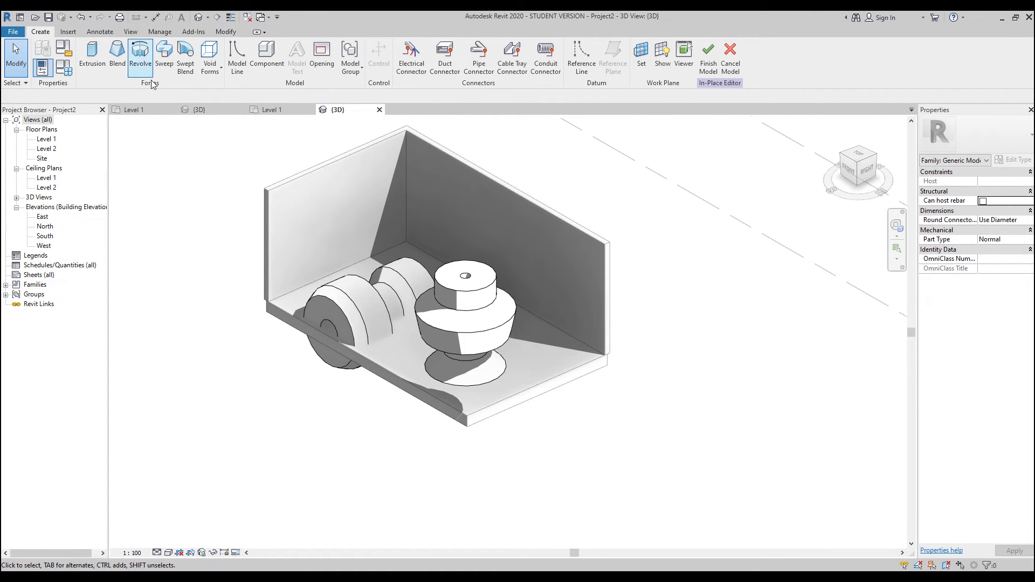
{"action": "mouse_move", "coordinate": [431, 245]}
{"action": "middle_mouse_down", "text": "shift"}
{"action": "mouse_move", "coordinate": [442, 302]}
{"action": "mouse_move", "coordinate": [381, 316]}
{"action": "mouse_move", "coordinate": [599, 396]}
{"action": "mouse_move", "coordinate": [566, 399]}
{"action": "middle_mouse_up", "text": "shift"}
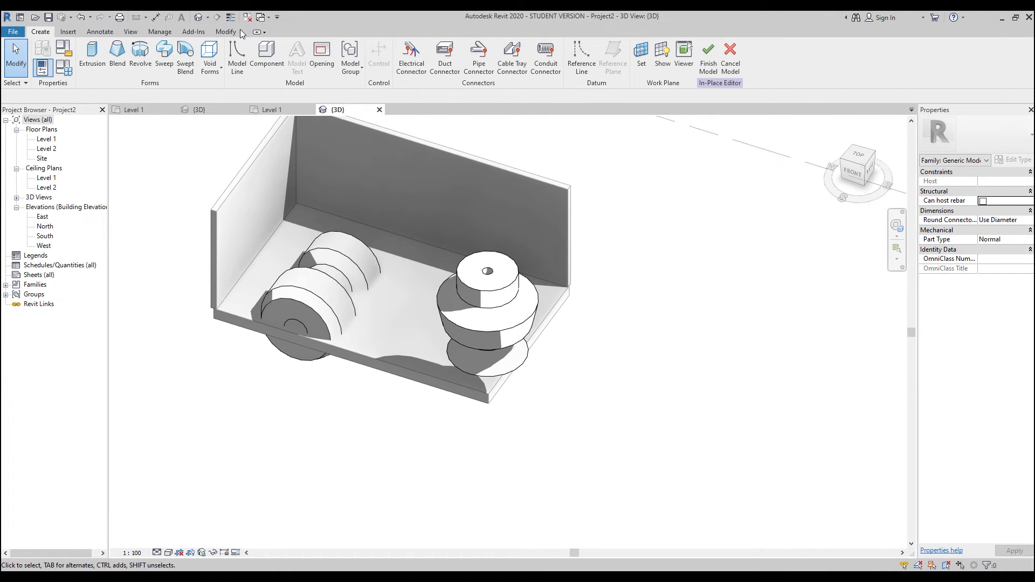
{"action": "left_click", "coordinate": [216, 32]}
{"action": "left_click", "coordinate": [362, 68]}
Delete the in-place model containing both revolved solids, and create a new Generic Models in-place model named 4.
{"action": "left_click", "coordinate": [315, 290]}
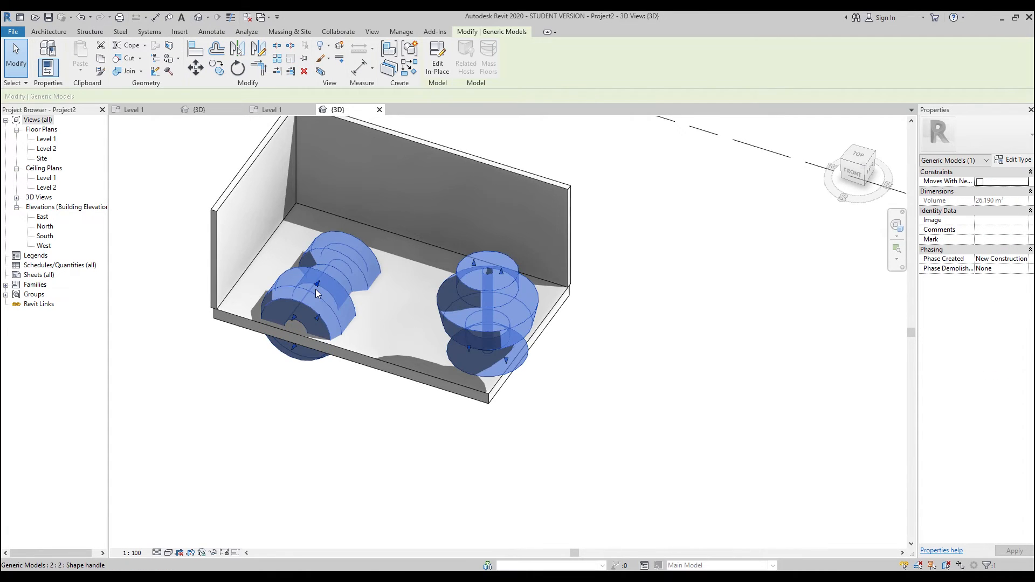
{"action": "key", "text": "Delete"}
{"action": "left_click", "coordinate": [49, 31]}
{"action": "left_click", "coordinate": [128, 70]}
{"action": "left_click", "coordinate": [153, 114]}
{"action": "scroll", "coordinate": [340, 258], "scroll_direction": "down", "scroll_amount": 5}
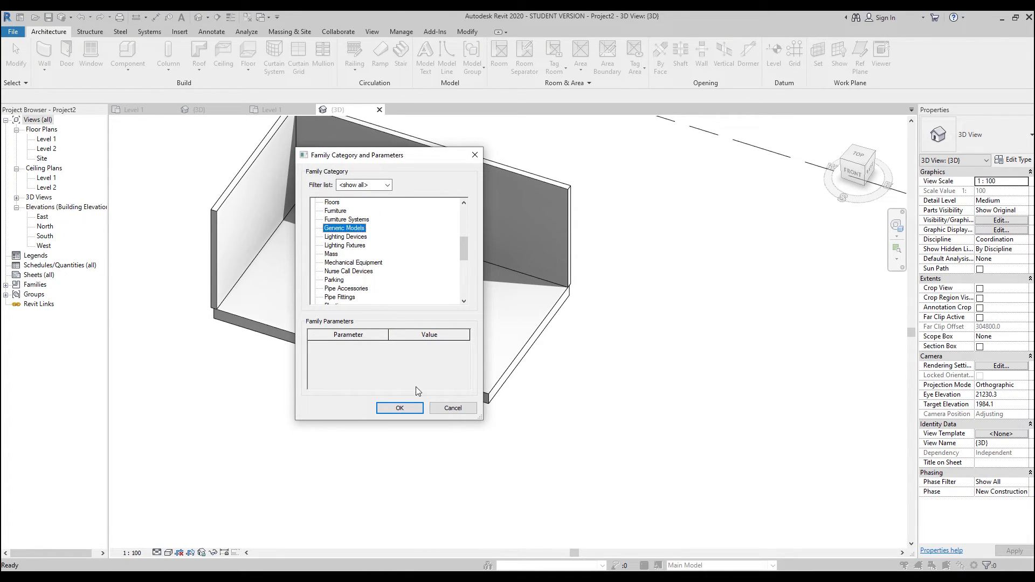
{"action": "left_click", "coordinate": [399, 407]}
{"action": "type", "text": "4"}
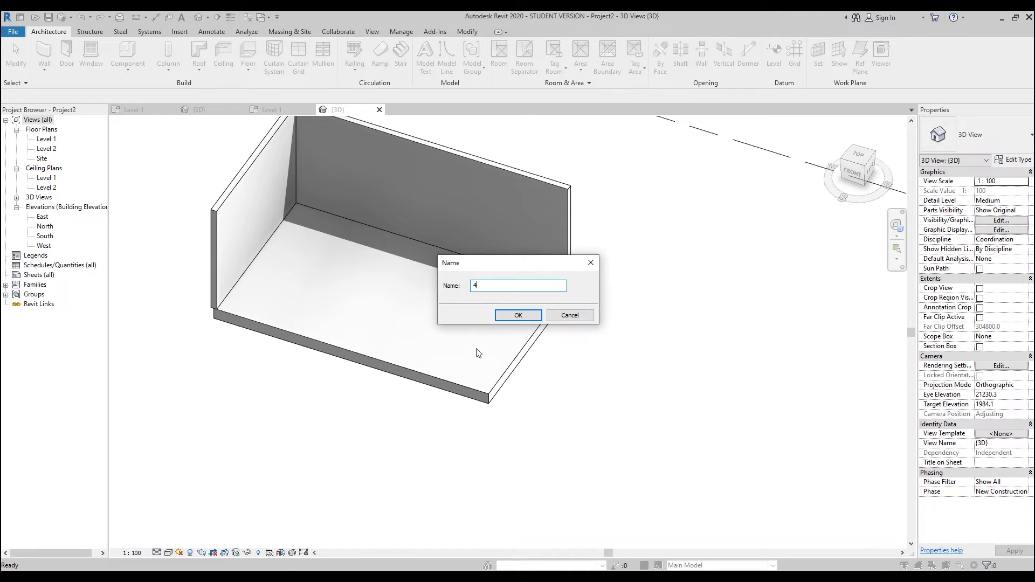
{"action": "left_click", "coordinate": [517, 316]}
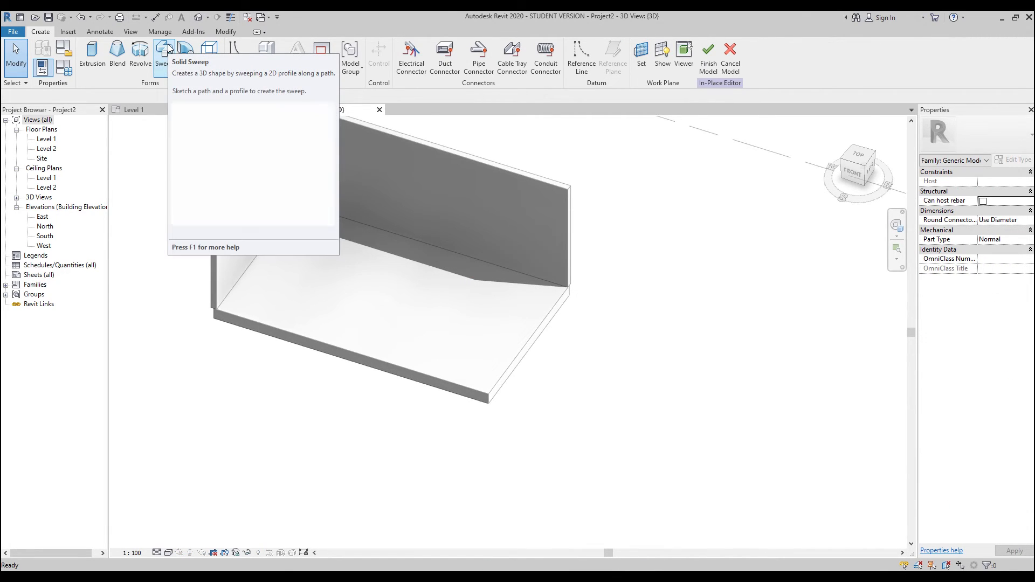
Start a solid sweep in the new in-place model.
{"action": "middle_click_drag", "start_coordinate": [294, 189], "coordinate": [347, 219]}
{"action": "scroll", "coordinate": [449, 304], "scroll_direction": "up", "scroll_amount": 2}
{"action": "left_click", "coordinate": [164, 55]}
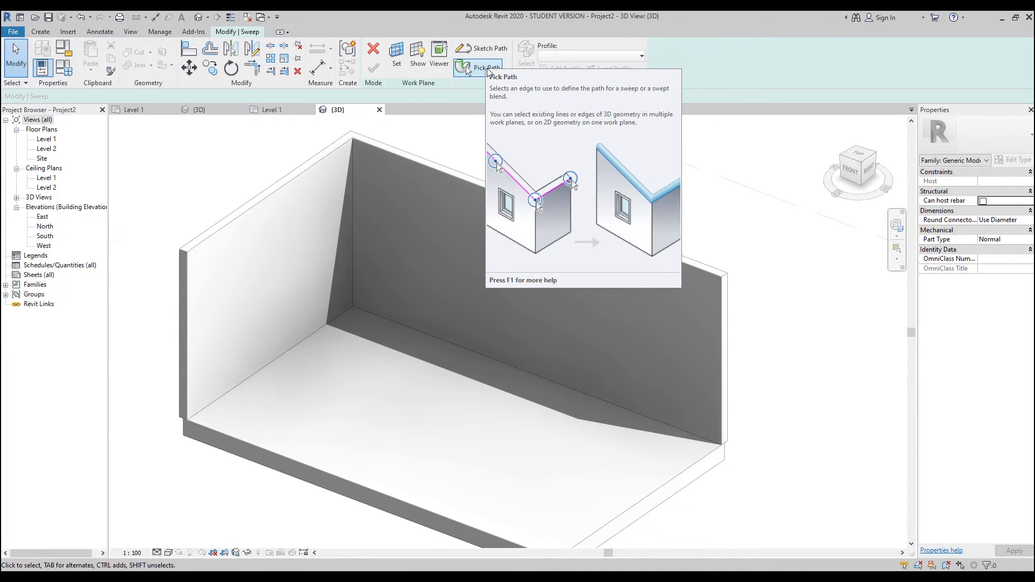
{"action": "left_click", "coordinate": [488, 51]}
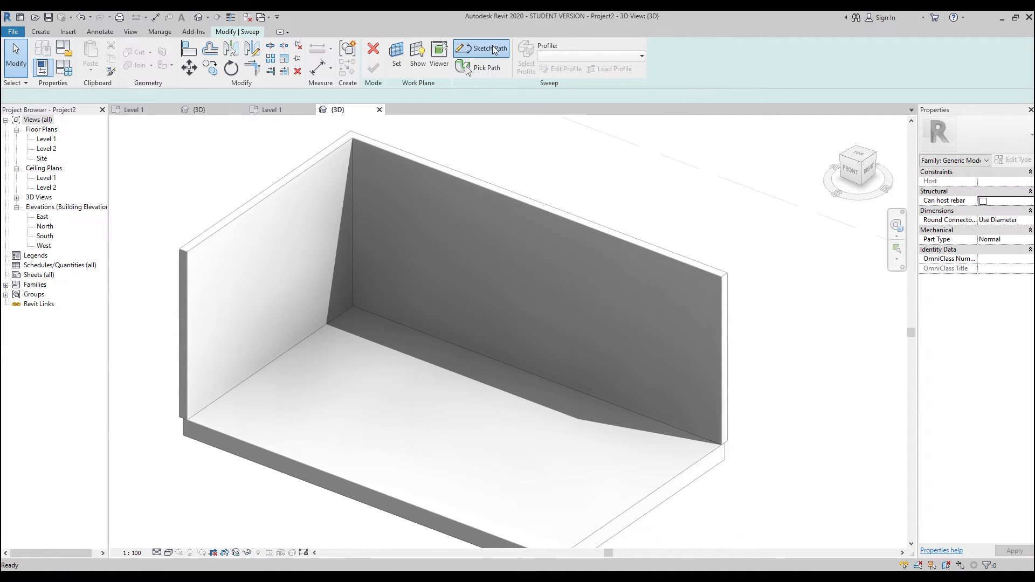
{"action": "left_click", "coordinate": [242, 411]}
{"action": "left_click", "coordinate": [339, 383]}
{"action": "left_click", "coordinate": [392, 447]}
{"action": "left_click", "coordinate": [513, 420]}
{"action": "left_click", "coordinate": [593, 475]}
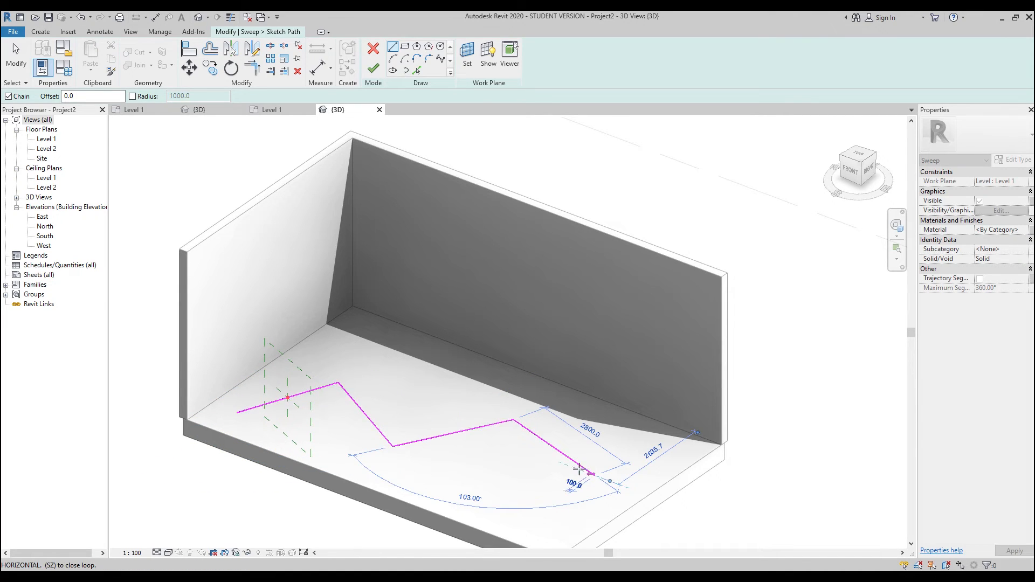
{"action": "left_click", "coordinate": [374, 48]}
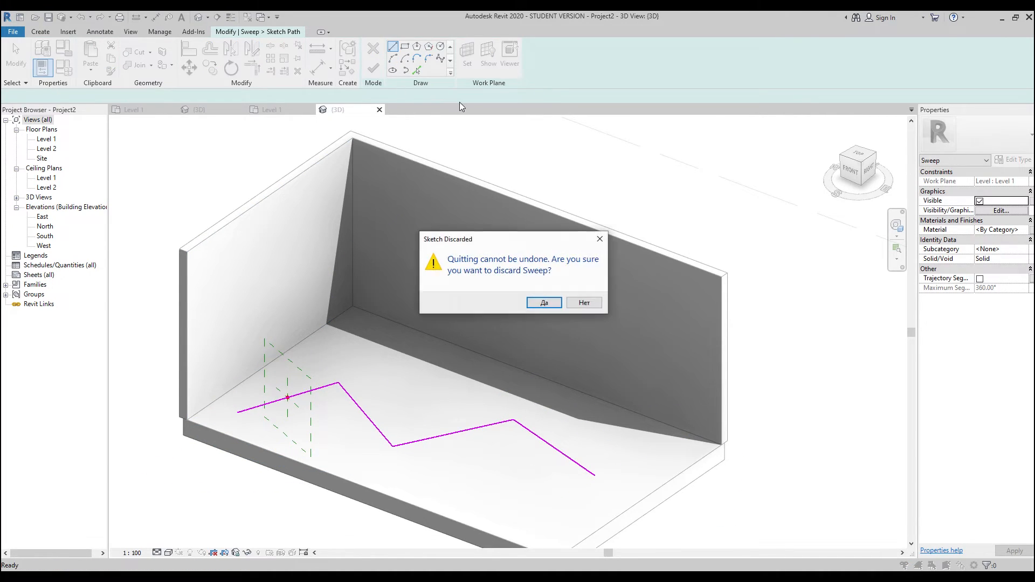
{"action": "left_click", "coordinate": [547, 305]}
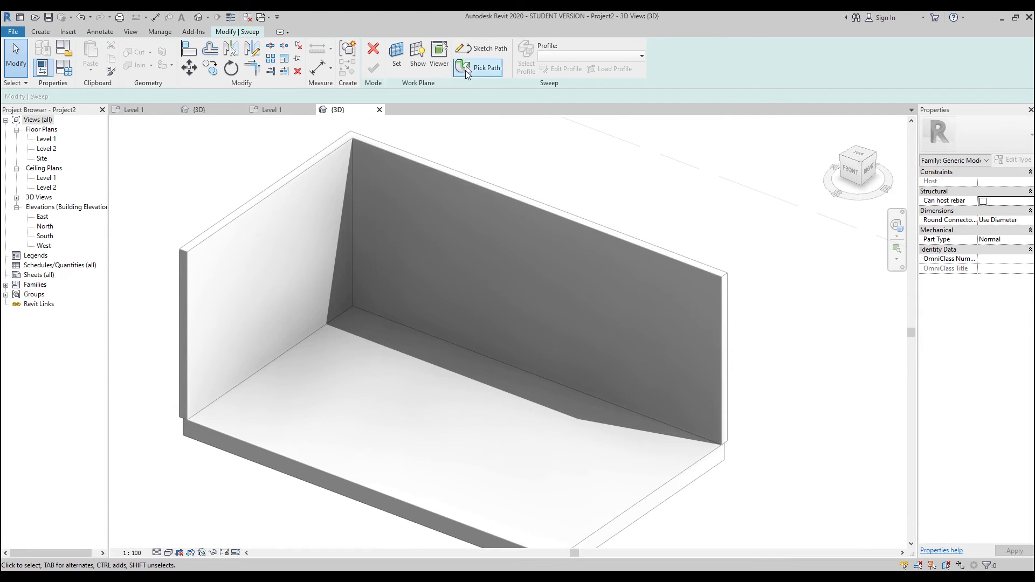
Pick the walls' inner top edges, their end edges, and the floor's open edges as a continuous 3D sweep path.
{"action": "left_click", "coordinate": [466, 67]}
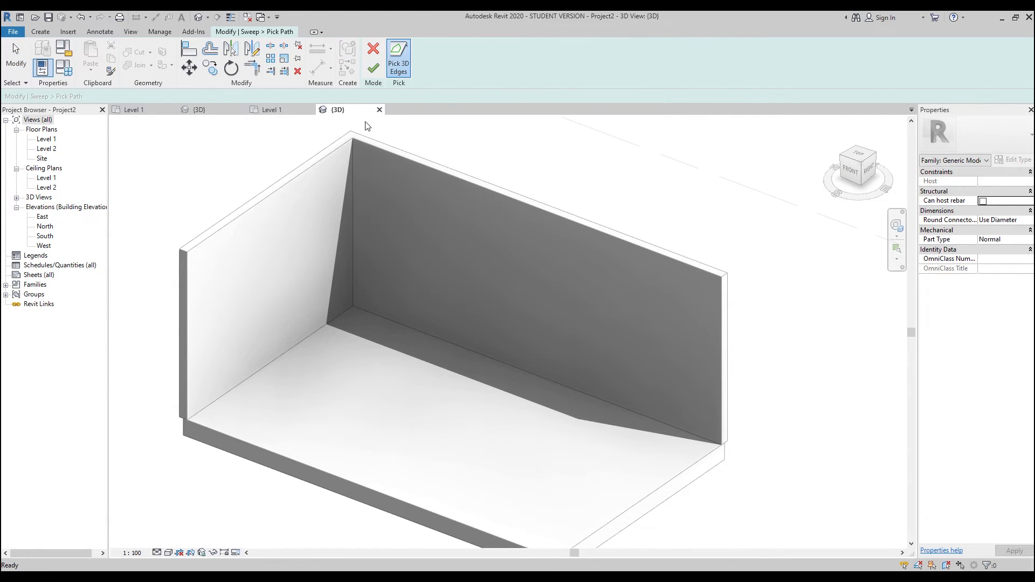
{"action": "left_click", "coordinate": [254, 209]}
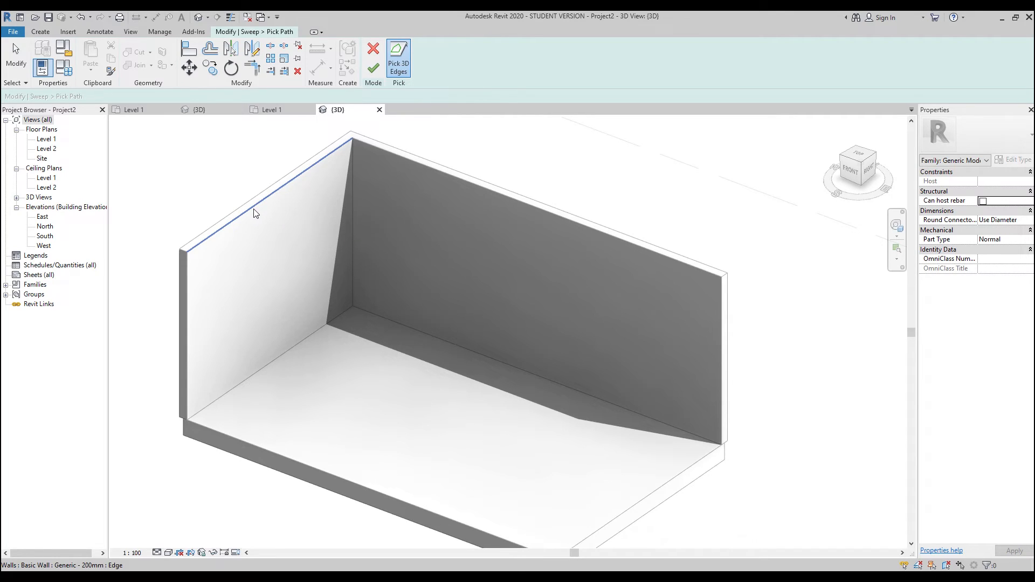
{"action": "left_click", "coordinate": [429, 169]}
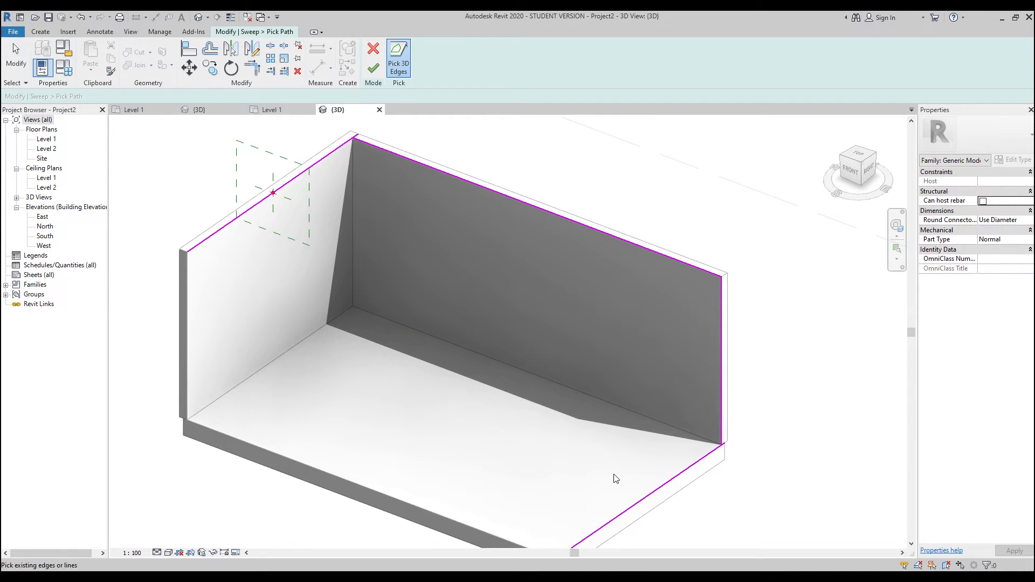
{"action": "left_click", "coordinate": [416, 505]}
{"action": "left_click", "coordinate": [184, 400]}
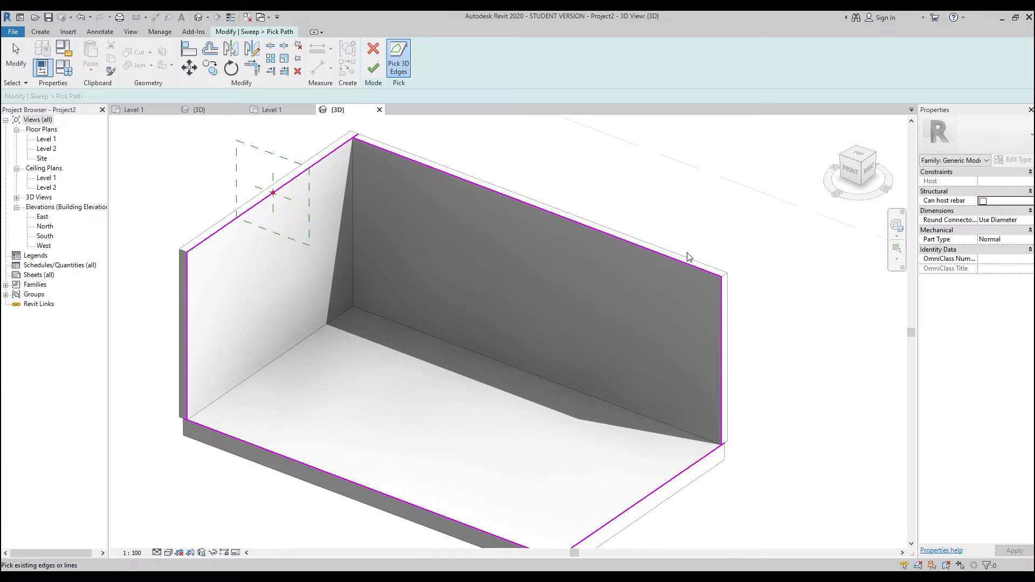
Trim the two sweep path lines to a clean corner where the walls' inner top edges meet.
{"action": "key", "text": "t"}
{"action": "key", "text": "r"}
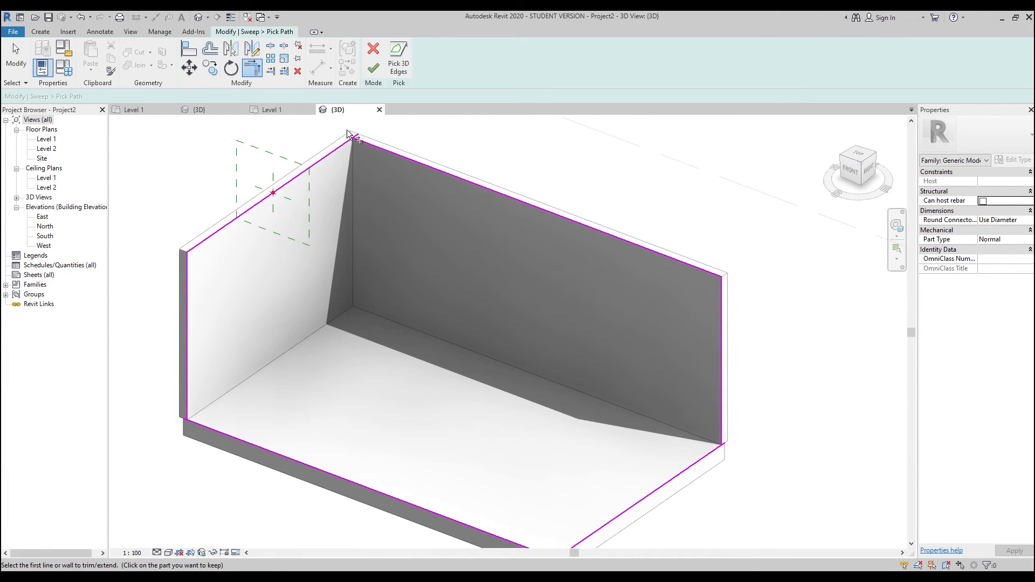
{"action": "scroll", "coordinate": [357, 135], "scroll_direction": "up", "scroll_amount": 3}
{"action": "left_click", "coordinate": [369, 158]}
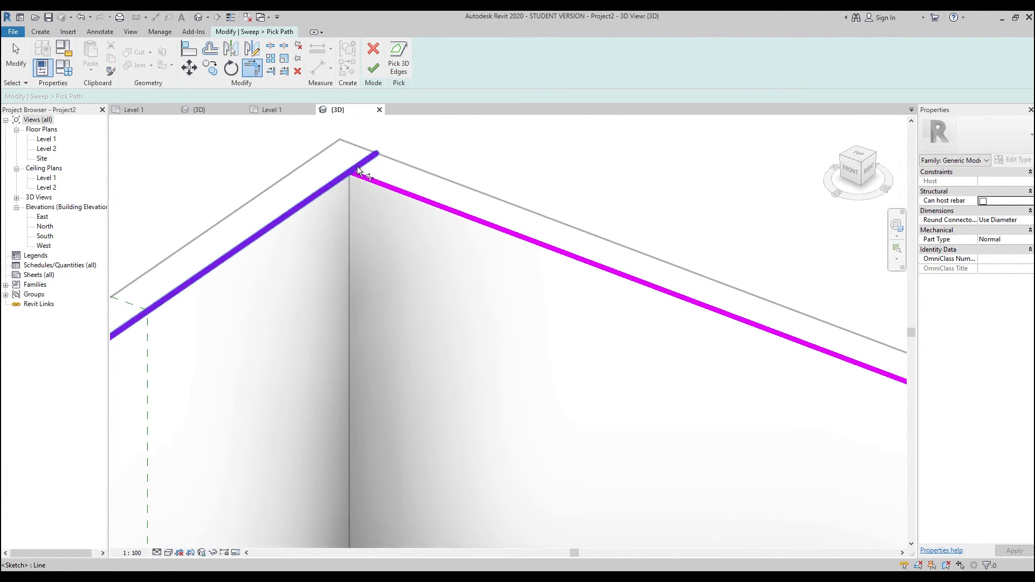
{"action": "left_click", "coordinate": [391, 187]}
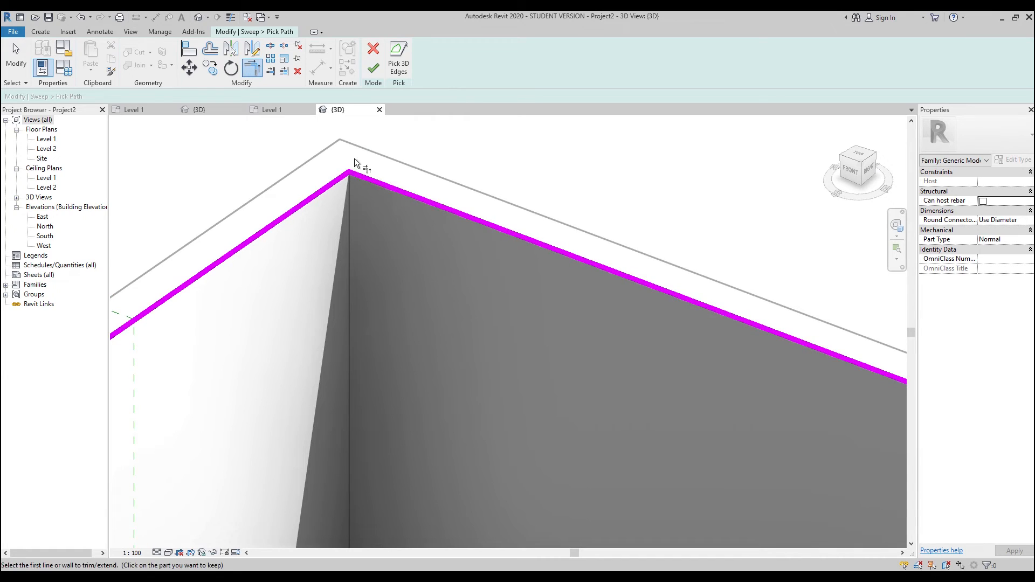
Trim the path's remaining overlapping corners where the wall ends meet the floor edges, and finish the picked path.
{"action": "scroll", "coordinate": [341, 177], "scroll_direction": "down", "scroll_amount": 5}
{"action": "scroll", "coordinate": [595, 357], "scroll_direction": "up", "scroll_amount": 5}
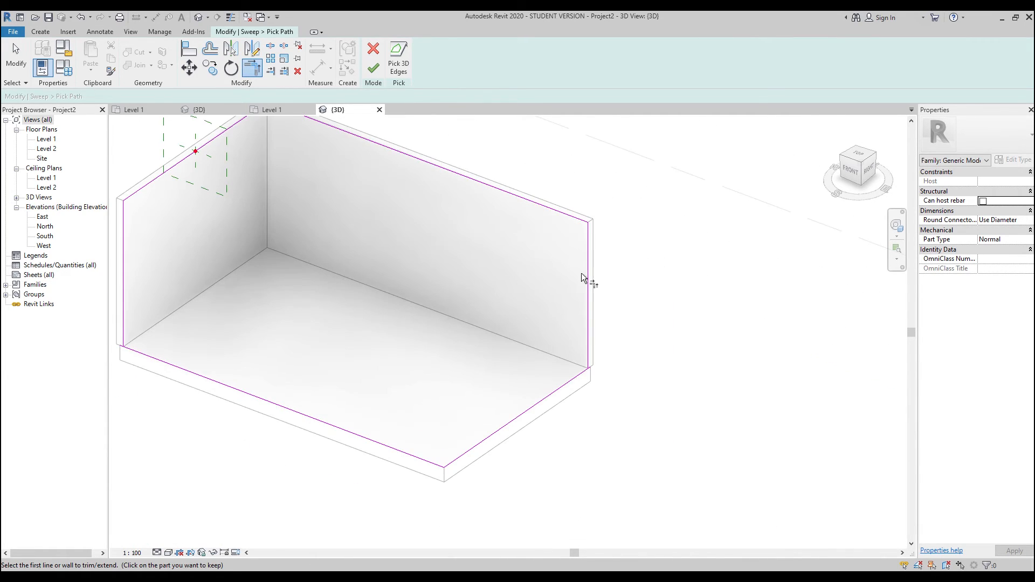
{"action": "scroll", "coordinate": [593, 399], "scroll_direction": "up", "scroll_amount": 4}
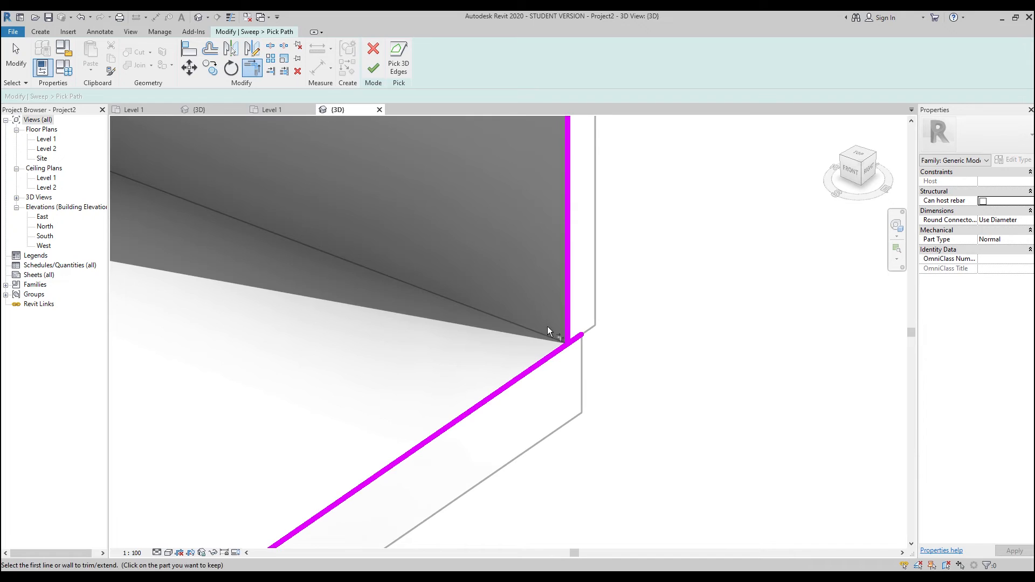
{"action": "left_click", "coordinate": [538, 358]}
{"action": "scroll", "coordinate": [594, 321], "scroll_direction": "down", "scroll_amount": 5}
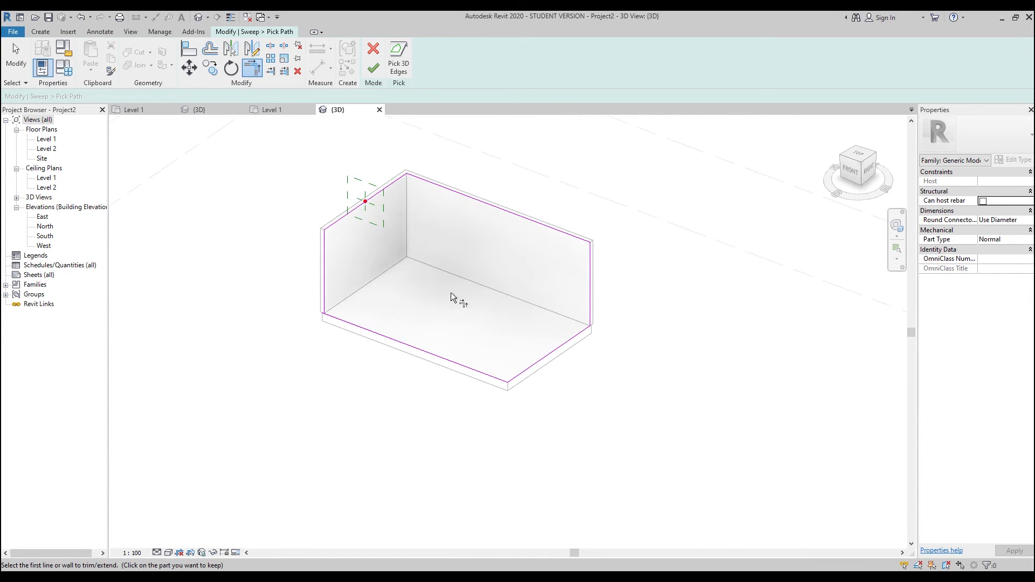
{"action": "scroll", "coordinate": [325, 285], "scroll_direction": "up", "scroll_amount": 5}
{"action": "scroll", "coordinate": [323, 412], "scroll_direction": "down", "scroll_amount": 5}
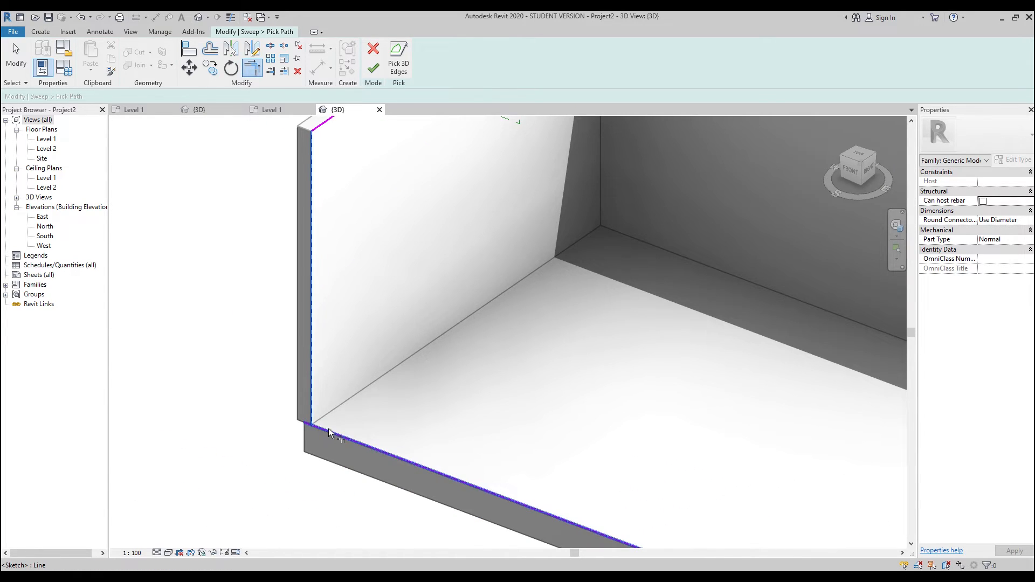
{"action": "scroll", "coordinate": [491, 365], "scroll_direction": "up", "scroll_amount": 2}
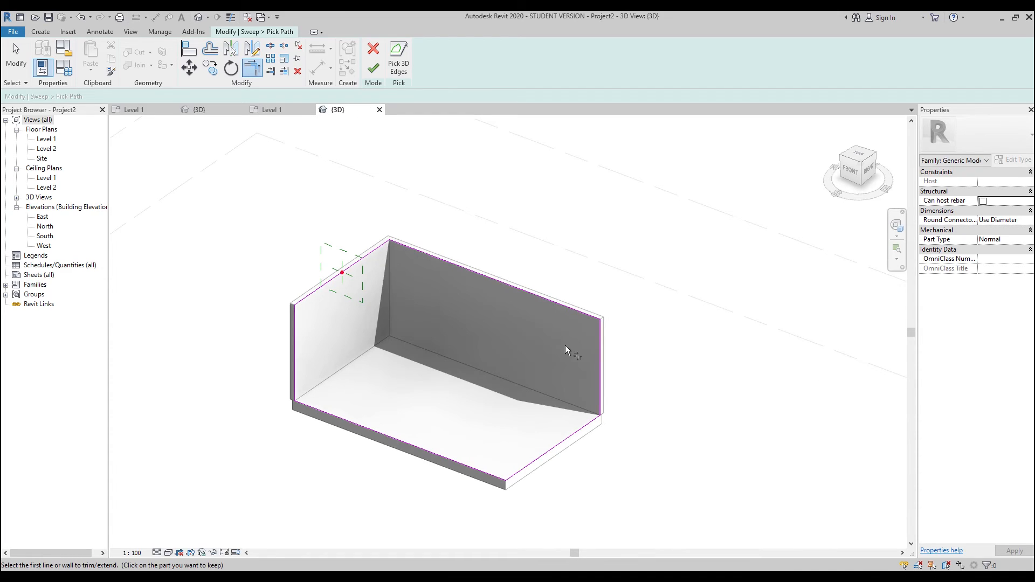
{"action": "left_click", "coordinate": [373, 68]}
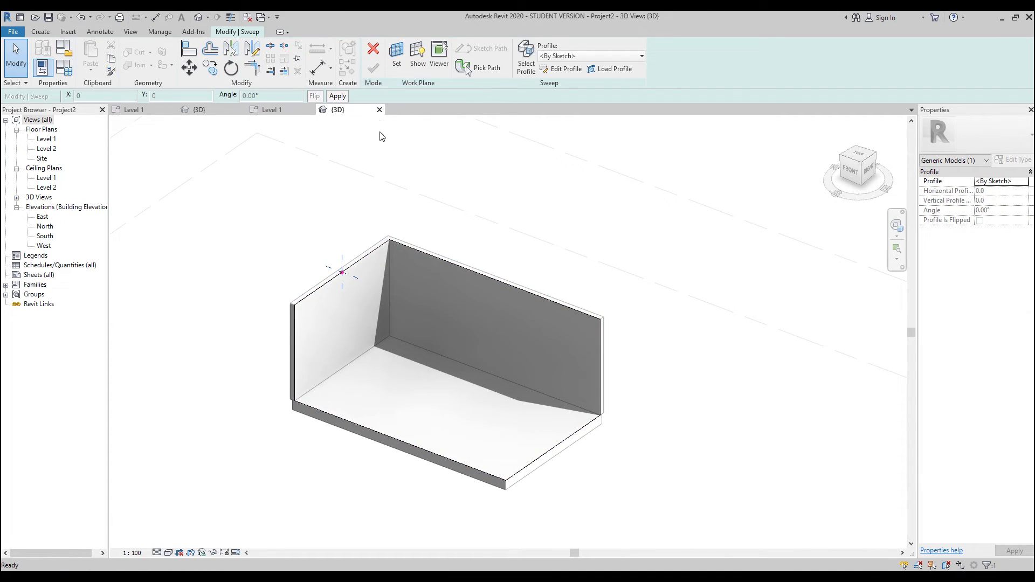
{"action": "scroll", "coordinate": [323, 264], "scroll_direction": "up", "scroll_amount": 1}
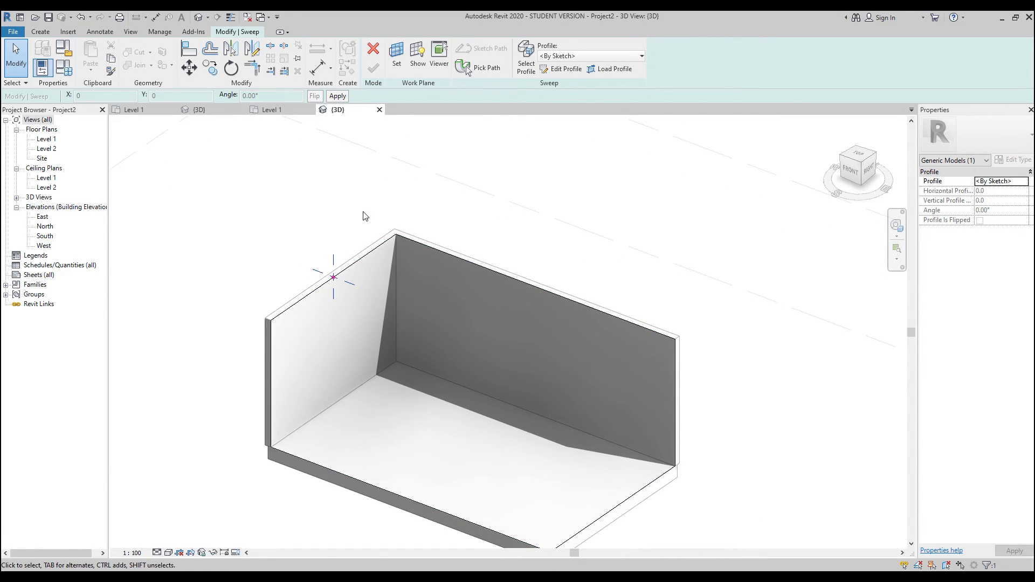
{"action": "key", "text": "Escape"}
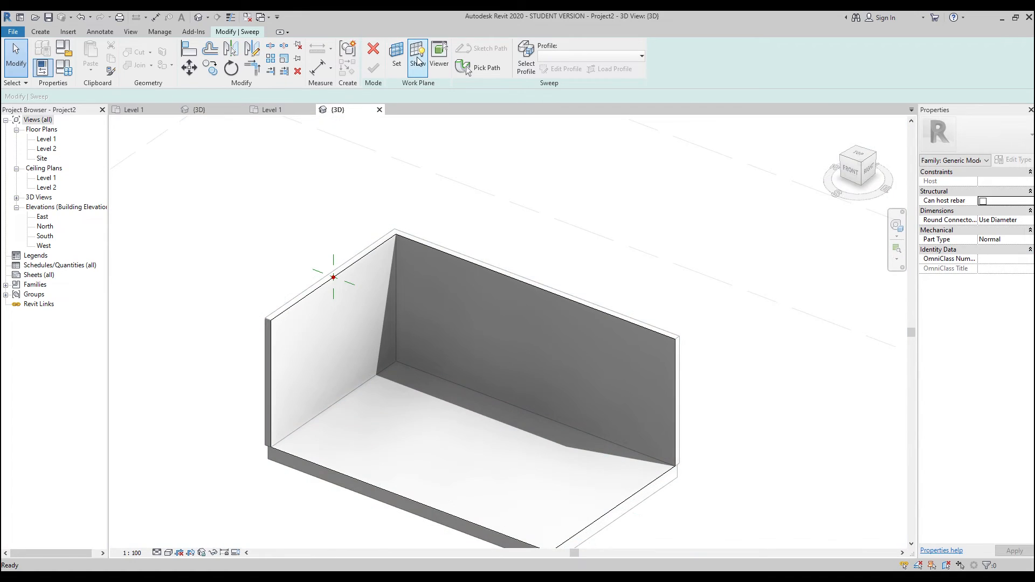
{"action": "left_click", "coordinate": [418, 60]}
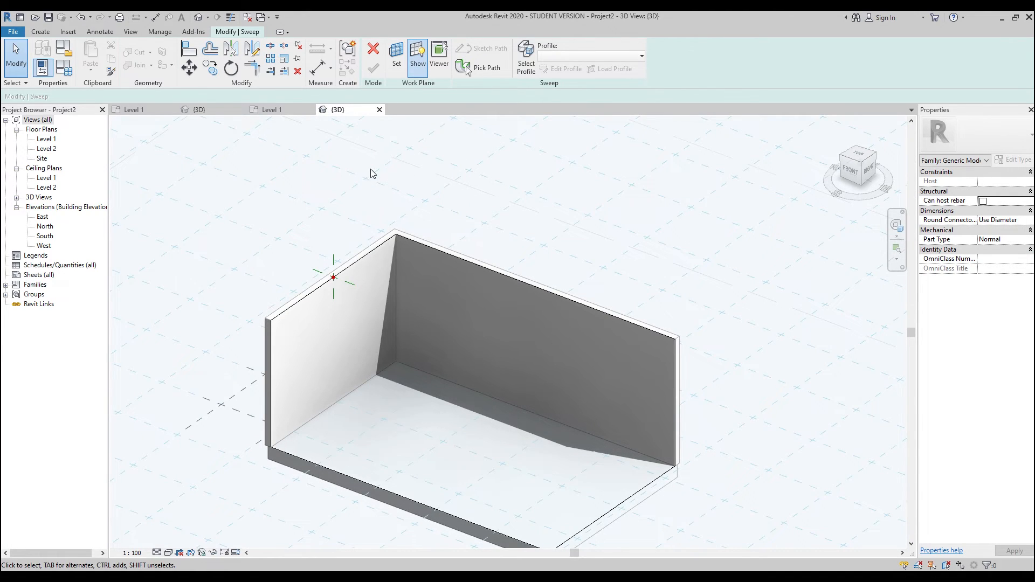
{"action": "left_click", "coordinate": [419, 61]}
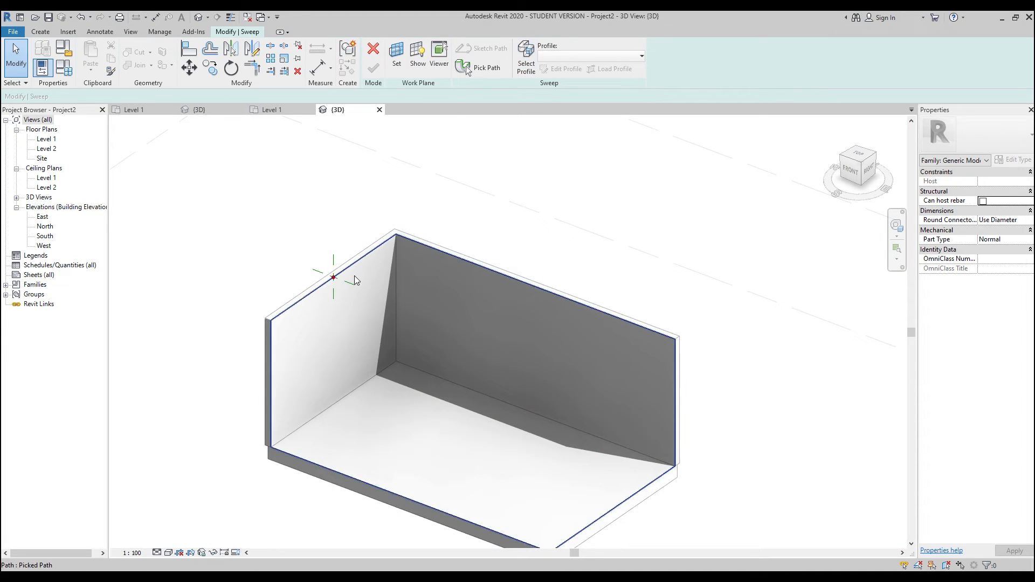
Open the sweep profile for sketching, show its work plane on the short wall's top edge, and view it from the front.
{"action": "left_click", "coordinate": [528, 57]}
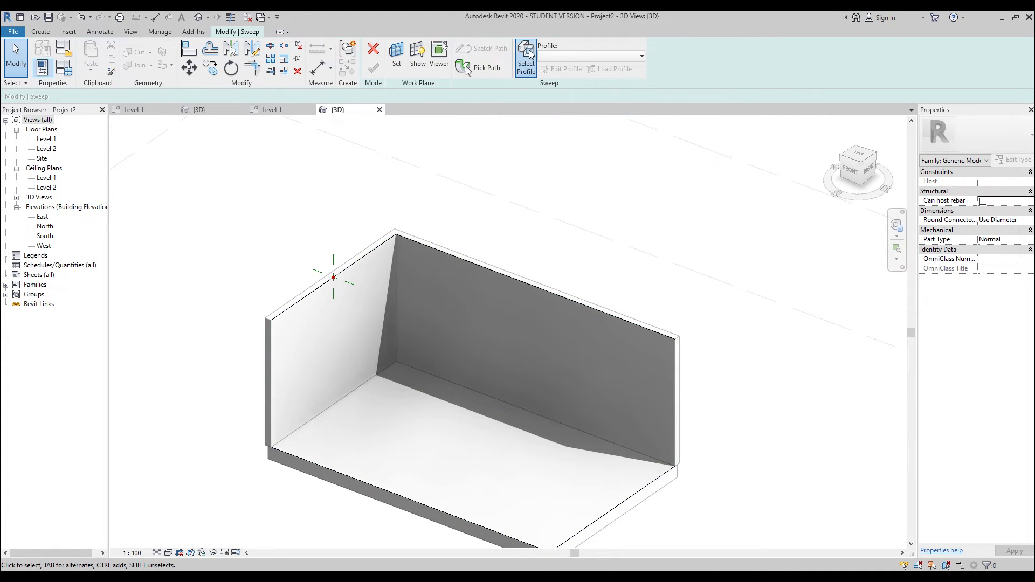
{"action": "left_click", "coordinate": [560, 69]}
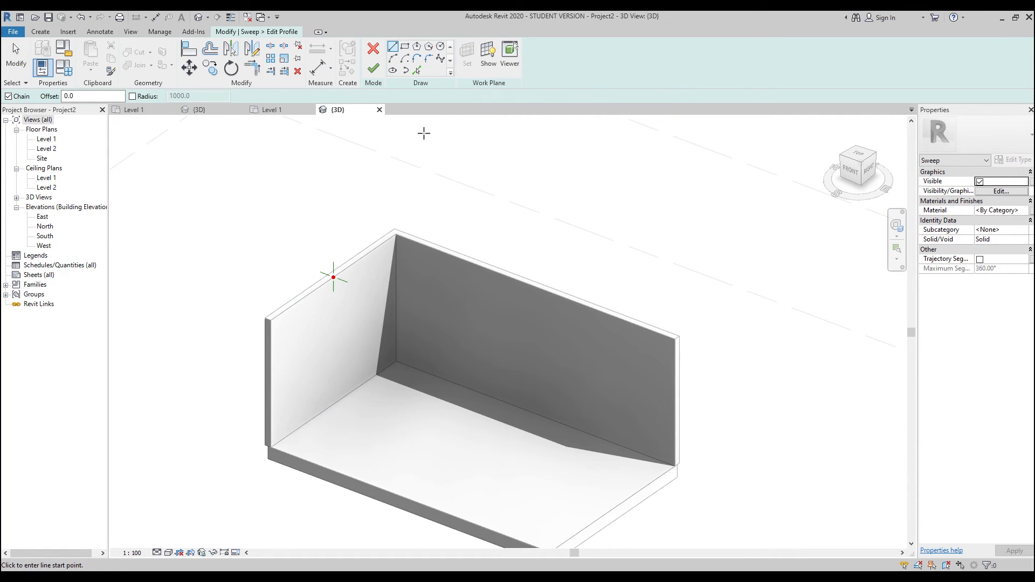
{"action": "left_click", "coordinate": [488, 53]}
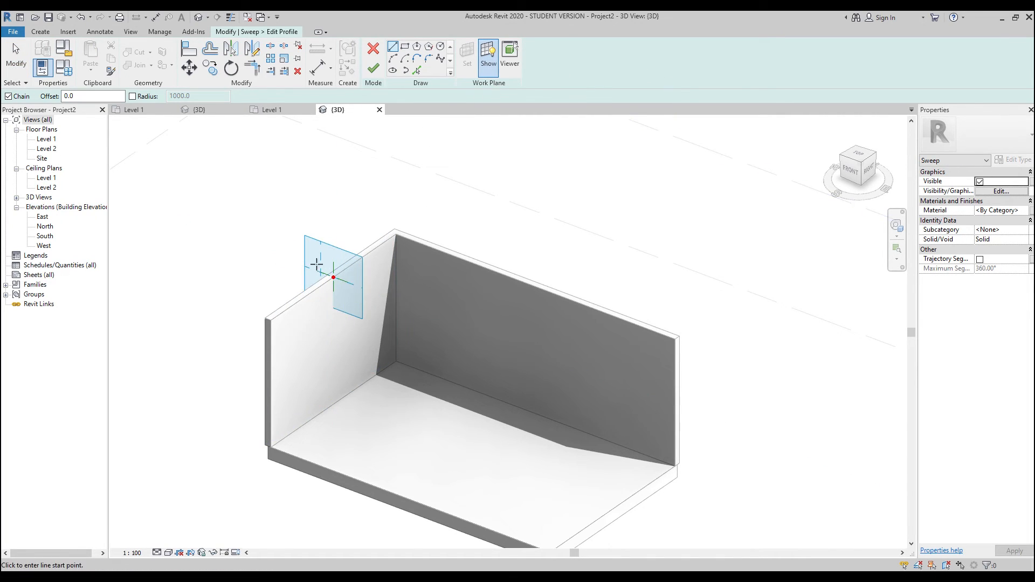
{"action": "left_click", "coordinate": [854, 176]}
{"action": "scroll", "coordinate": [458, 308], "scroll_direction": "up", "scroll_amount": 3}
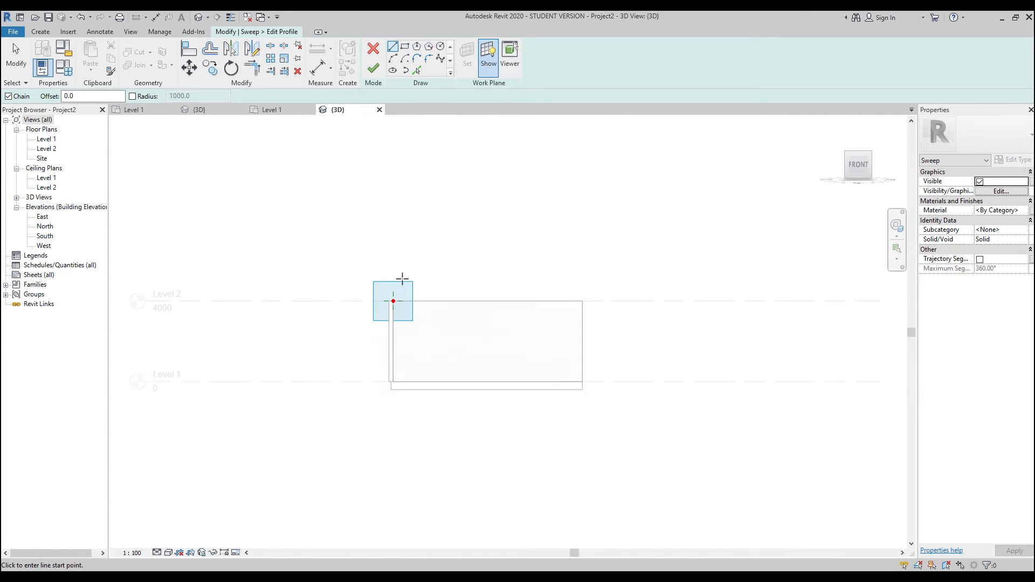
{"action": "scroll", "coordinate": [411, 276], "scroll_direction": "up", "scroll_amount": 5}
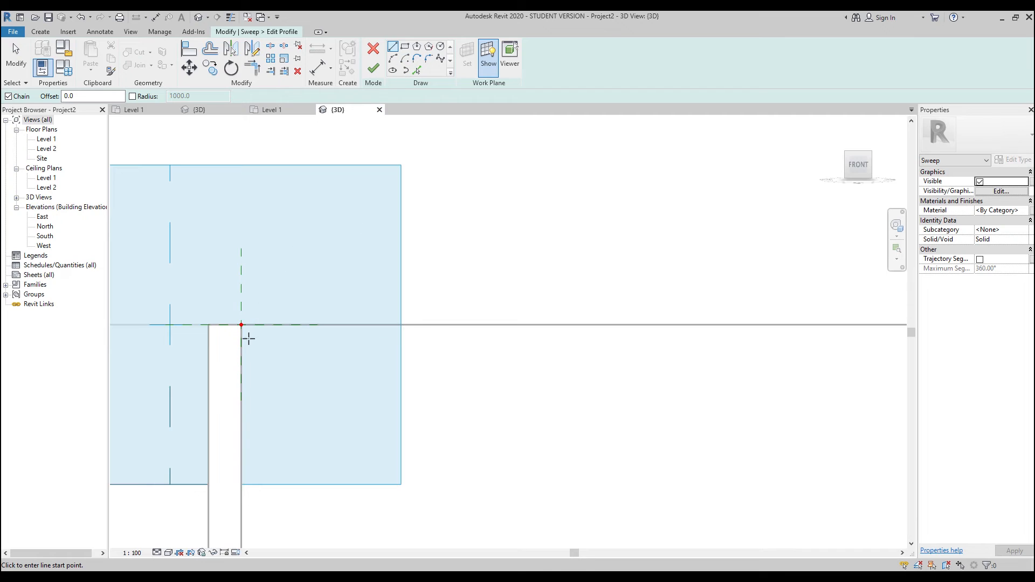
Sketch a closed seven-sided moulding profile against the wall's inner top corner, with an outer vertical side about 300 mm long, and finish the profile.
{"action": "left_click", "coordinate": [241, 325]}
{"action": "left_click", "coordinate": [271, 324]}
{"action": "left_click", "coordinate": [280, 380]}
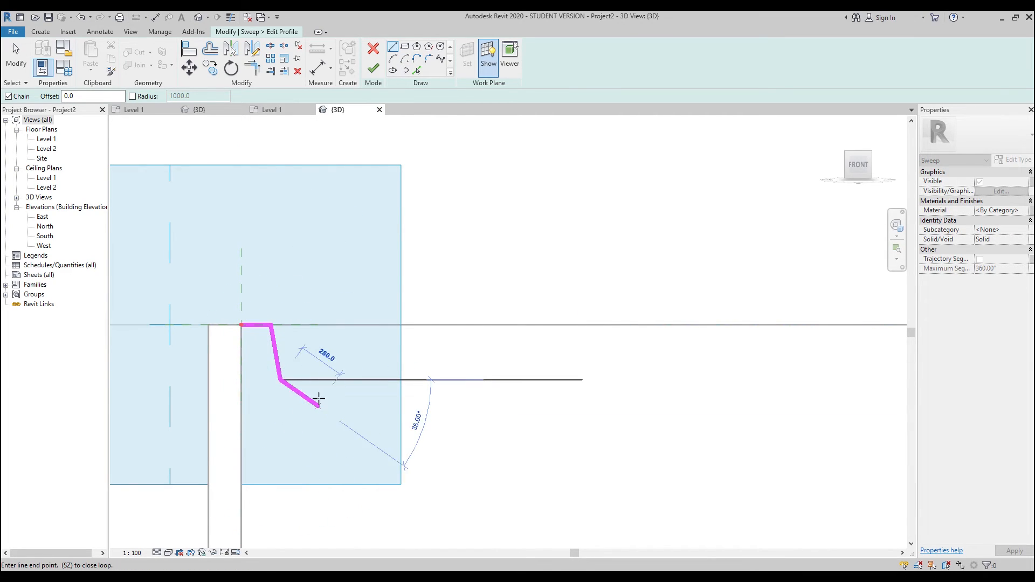
{"action": "left_click", "coordinate": [313, 413]}
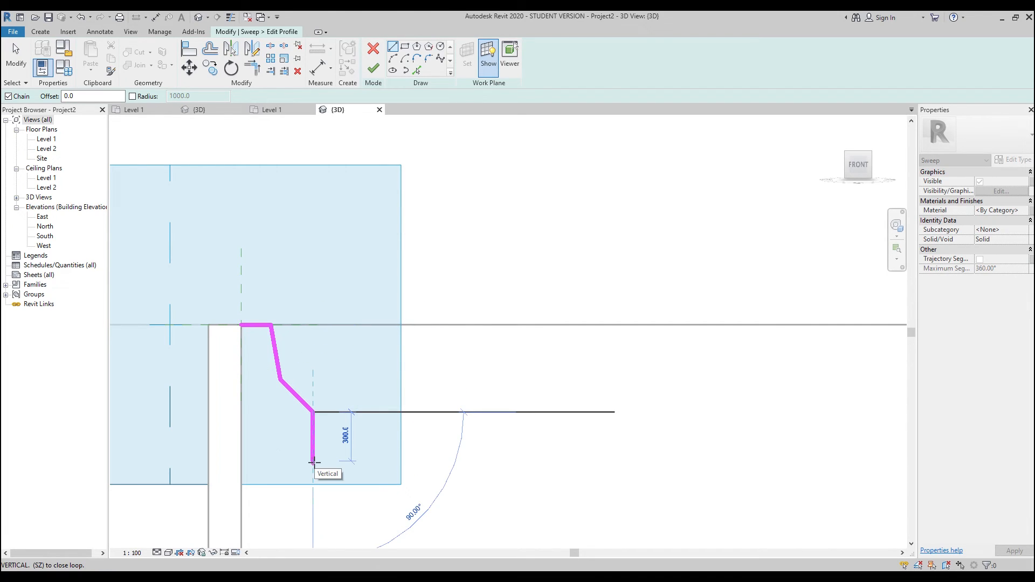
{"action": "left_click", "coordinate": [313, 462]}
{"action": "left_click", "coordinate": [282, 491]}
{"action": "left_click", "coordinate": [240, 491]}
{"action": "left_click", "coordinate": [241, 324]}
{"action": "left_click", "coordinate": [373, 68]}
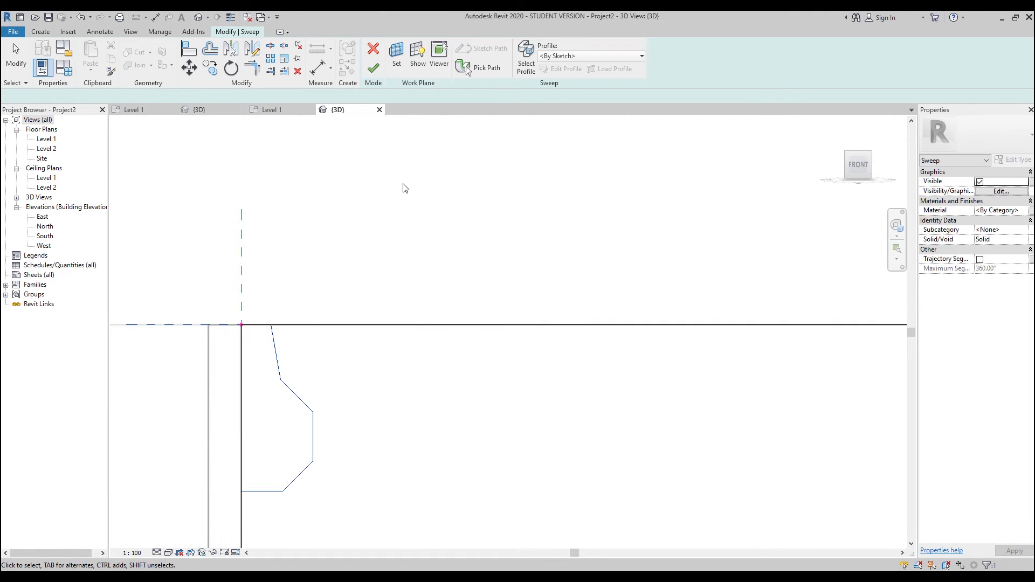
Finish the sweep so the profile follows the picked wall and floor edges.
{"action": "scroll", "coordinate": [416, 327], "scroll_direction": "down", "scroll_amount": 5}
{"action": "middle_click_drag", "start_coordinate": [581, 223], "coordinate": [516, 136], "text": "shift"}
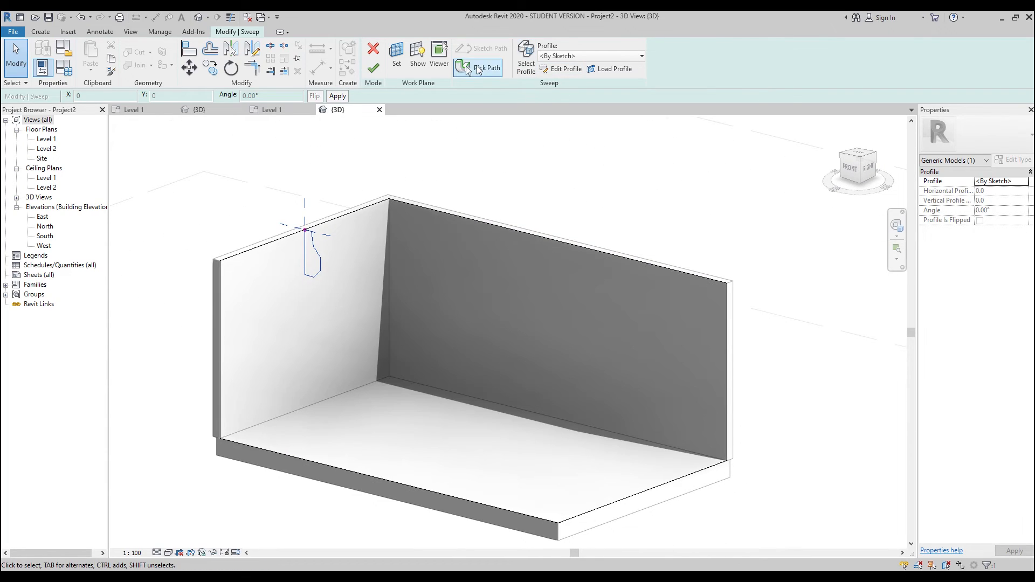
{"action": "left_click", "coordinate": [370, 73]}
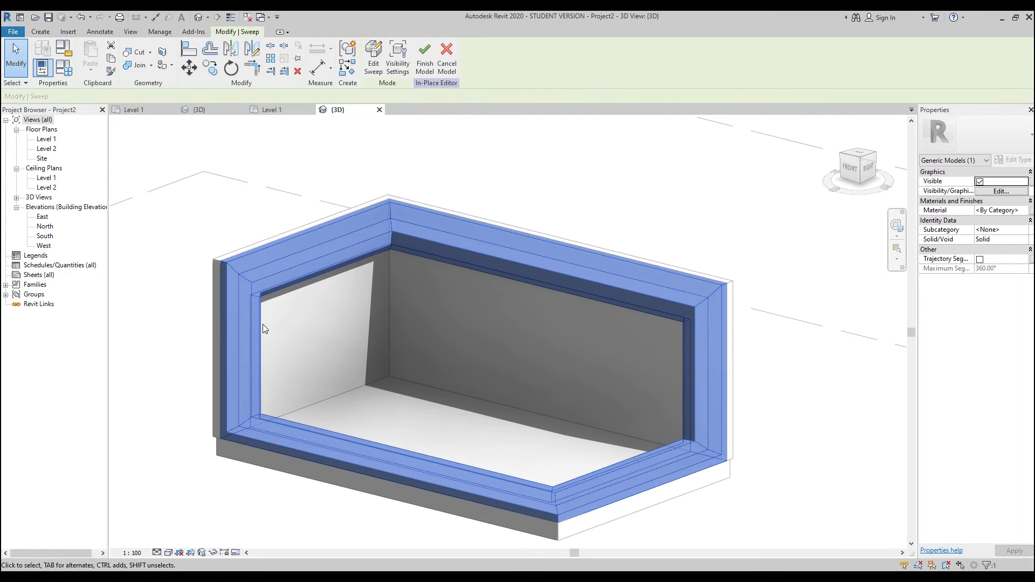
Inspect the swept frame from several sides, and finish the in-place model.
{"action": "left_click", "coordinate": [645, 226]}
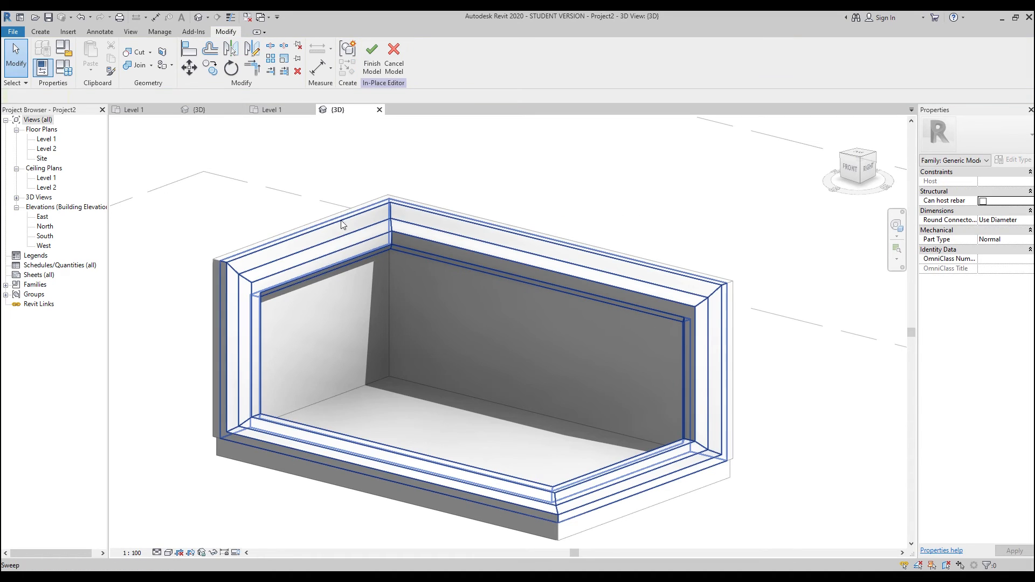
{"action": "middle_click_drag", "start_coordinate": [321, 274], "coordinate": [367, 381], "text": "shift"}
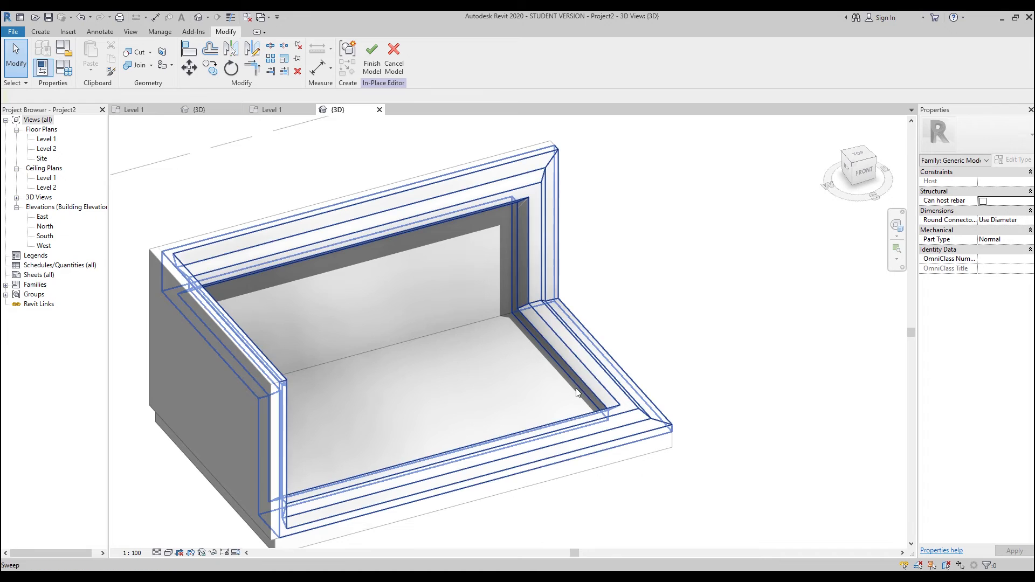
{"action": "middle_click_drag", "start_coordinate": [467, 468], "coordinate": [302, 228], "text": "shift"}
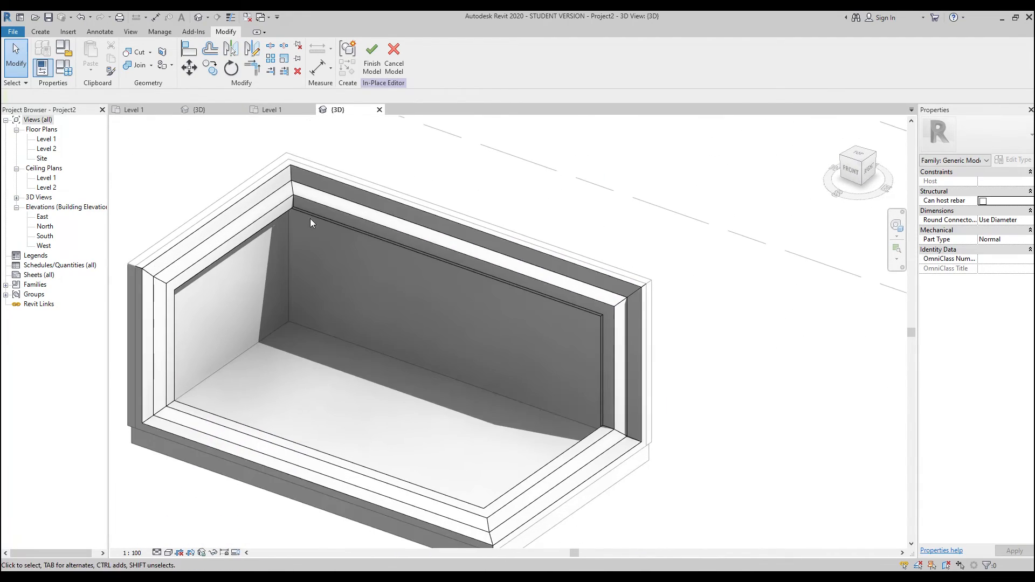
{"action": "middle_click_drag", "start_coordinate": [291, 372], "coordinate": [394, 318], "text": "shift"}
{"action": "scroll", "coordinate": [323, 302], "scroll_direction": "down", "scroll_amount": 4}
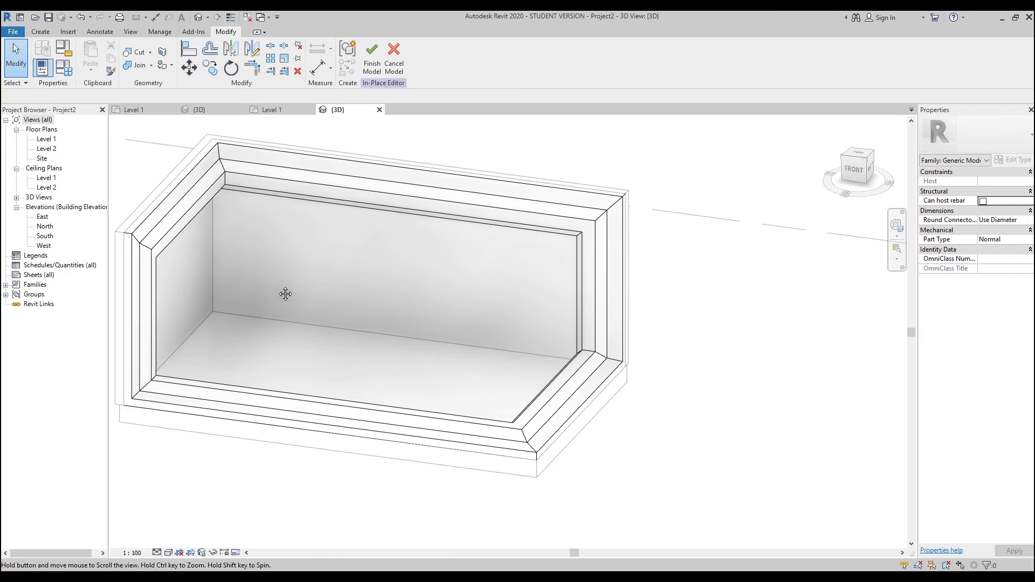
{"action": "left_click", "coordinate": [372, 57]}
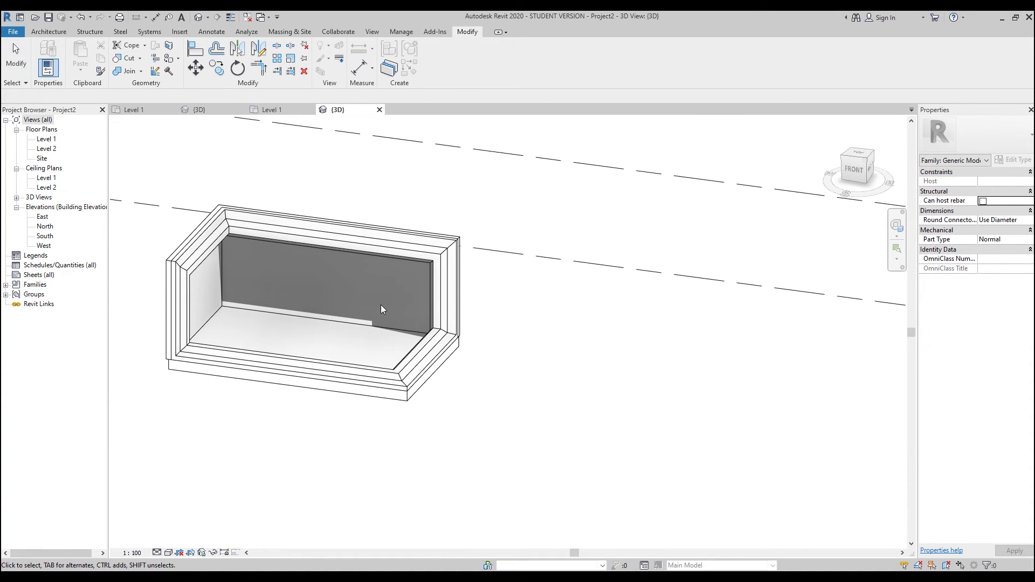
Stretch the free end of the long back wall outward to a length of 11800 mm.
{"action": "left_click", "coordinate": [393, 323]}
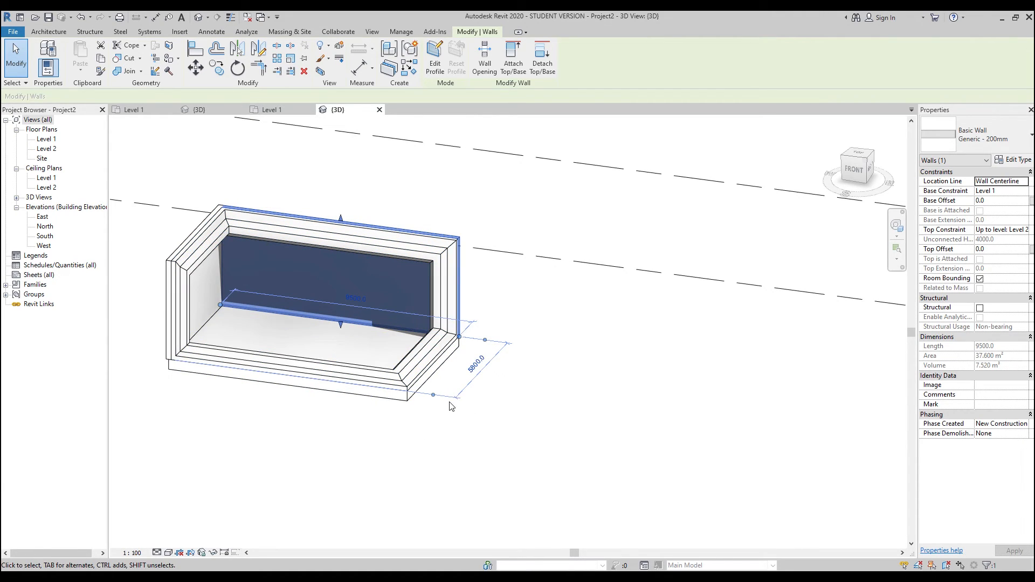
{"action": "left_click_drag", "start_coordinate": [460, 338], "coordinate": [514, 347]}
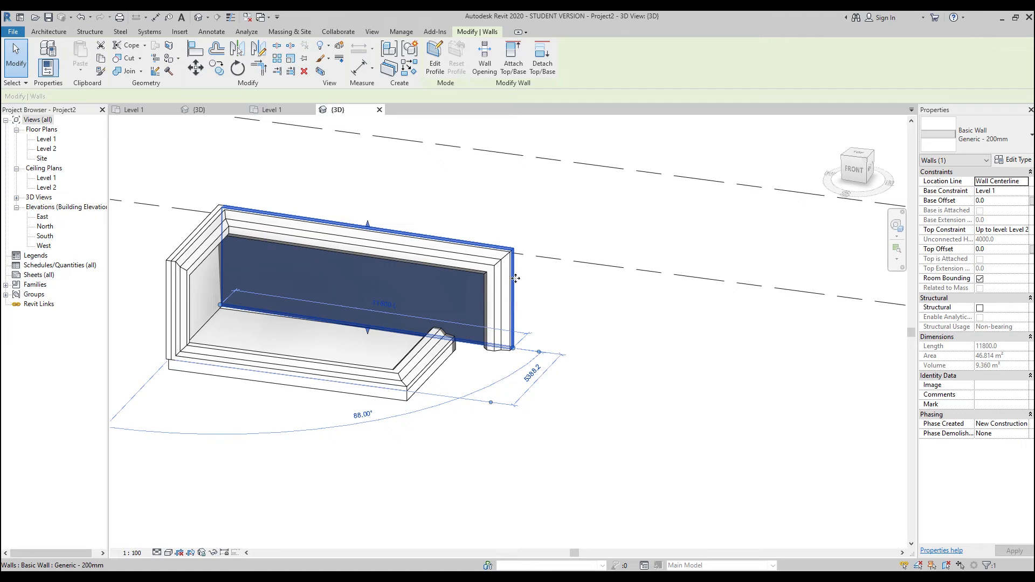
Stretch the free end of the floor's boundary outward to a length of 14900 mm, finish the sketch and dismiss the save reminder.
{"action": "double_click", "coordinate": [434, 376]}
{"action": "mouse_move", "coordinate": [434, 376]}
{"action": "left_mouse_down"}
{"action": "mouse_move", "coordinate": [552, 397]}
{"action": "mouse_move", "coordinate": [616, 386]}
{"action": "left_mouse_up"}
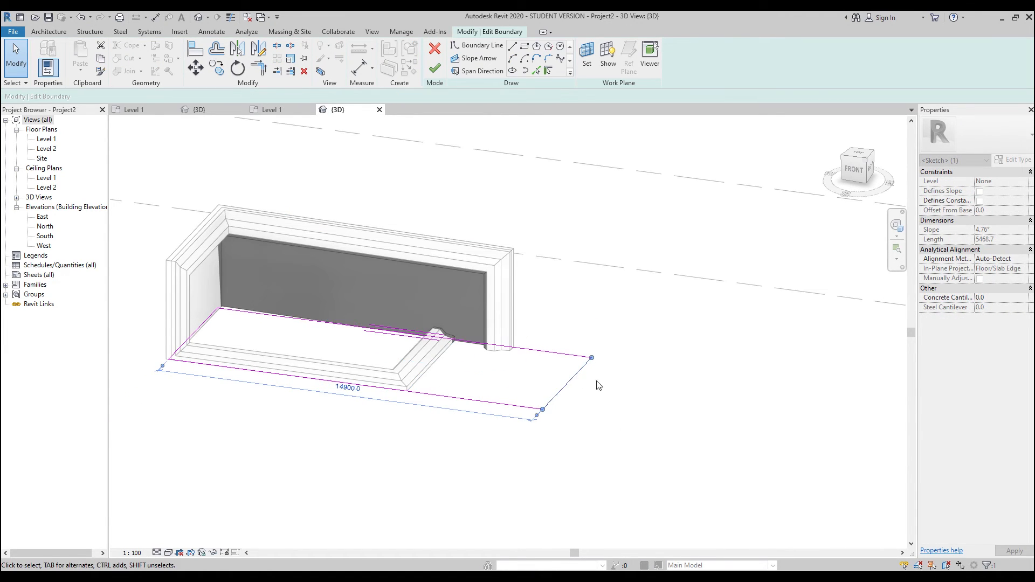
{"action": "left_click", "coordinate": [435, 68]}
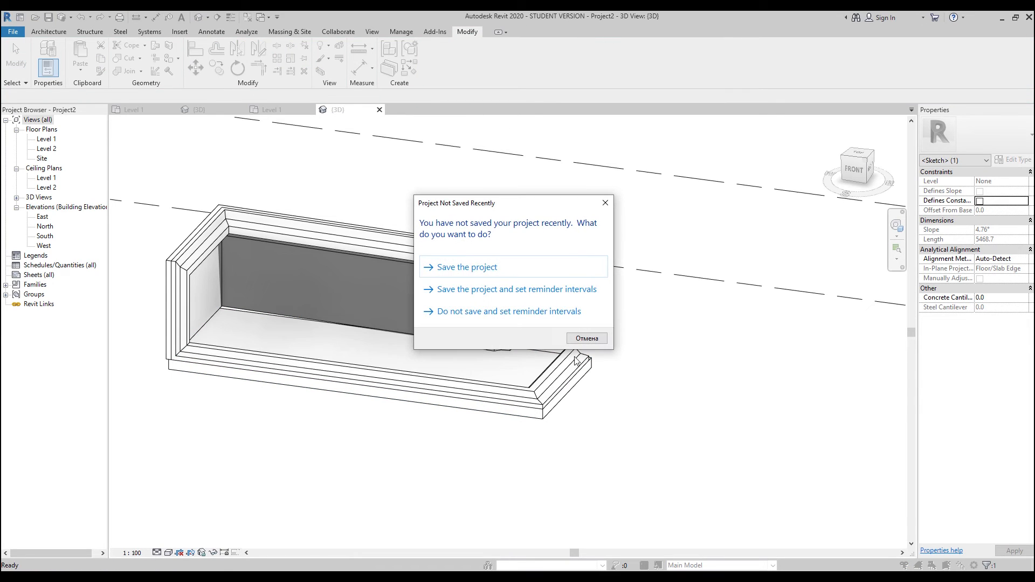
{"action": "left_click", "coordinate": [609, 202]}
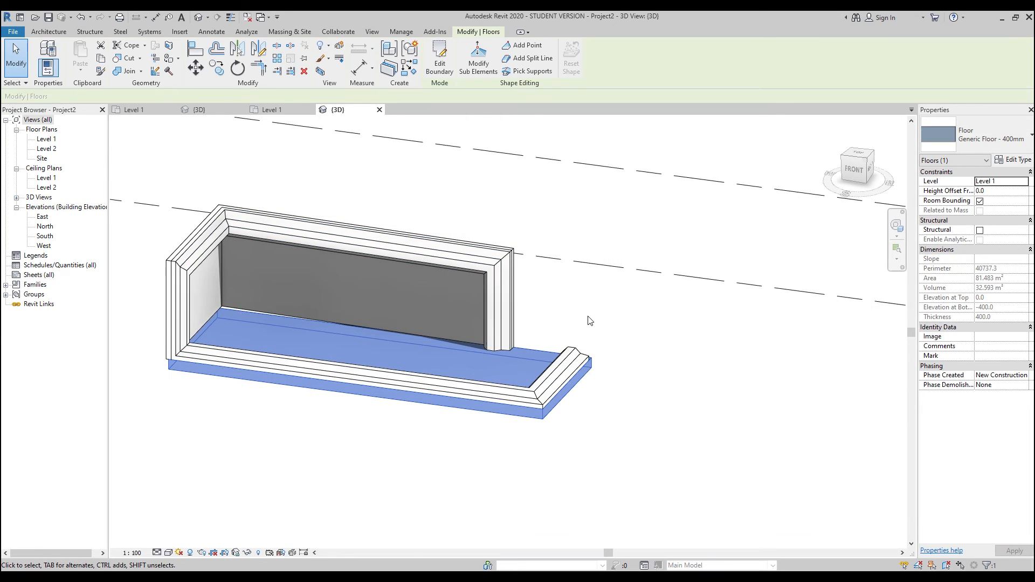
Undo the floor boundary edit and the stretch of the long back wall.
{"action": "key", "text": "ctrl+z"}
{"action": "key", "text": "ctrl+z"}
{"action": "key", "text": "ctrl+z"}
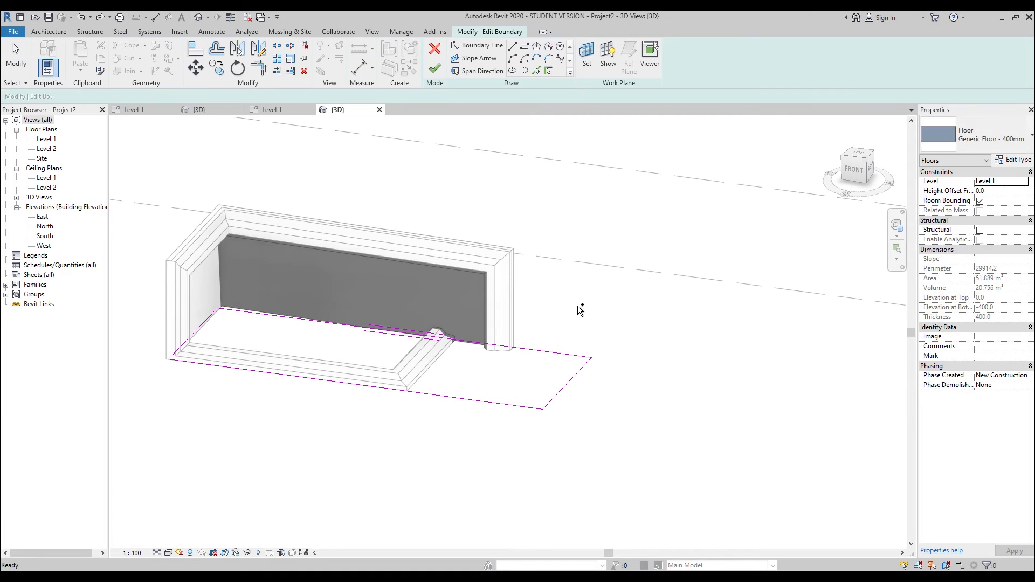
{"action": "key", "text": "ctrl+z"}
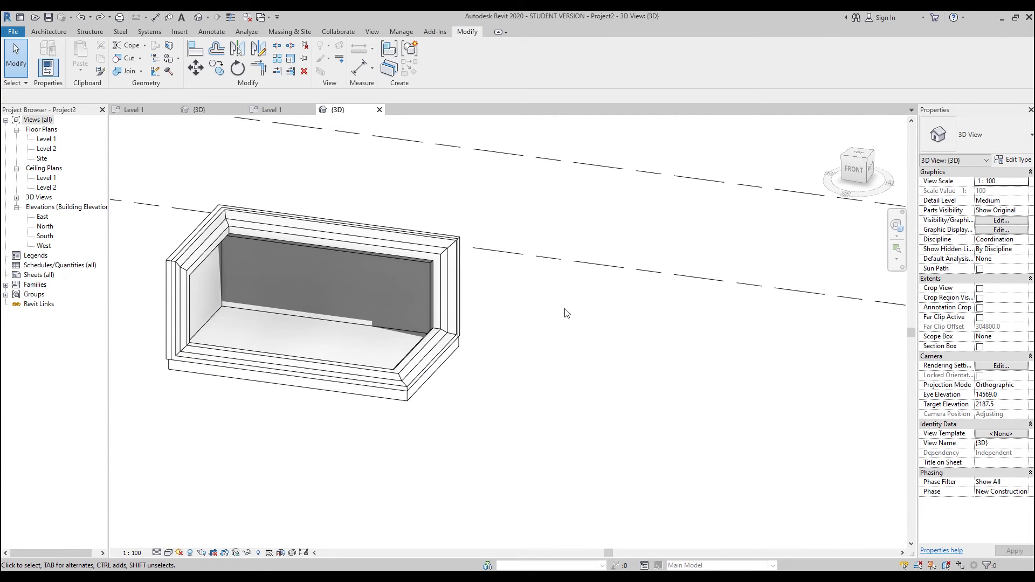
Delete the swept frame running along the wall and floor edges.
{"action": "middle_click_drag", "start_coordinate": [497, 341], "coordinate": [557, 337]}
{"action": "middle_click_drag", "start_coordinate": [462, 370], "coordinate": [425, 387], "text": "shift"}
{"action": "left_click", "coordinate": [429, 420]}
{"action": "mouse_move", "coordinate": [420, 423]}
{"action": "middle_mouse_down", "text": "shift"}
{"action": "mouse_move", "coordinate": [443, 434]}
{"action": "mouse_move", "coordinate": [402, 427]}
{"action": "middle_mouse_up", "text": "shift"}
{"action": "key", "text": "Delete"}
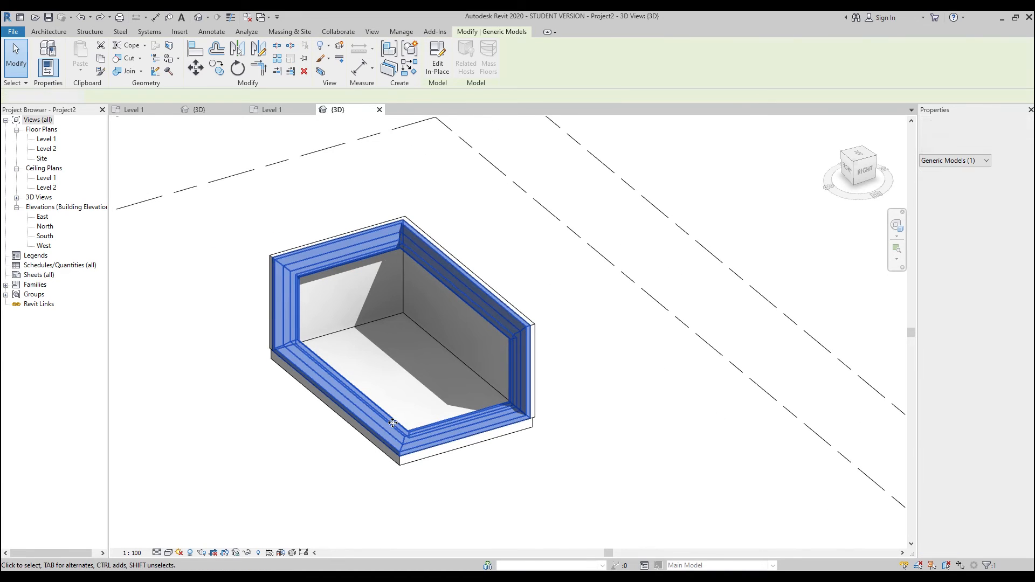
{"action": "middle_click_drag", "start_coordinate": [309, 383], "coordinate": [286, 384], "text": "shift"}
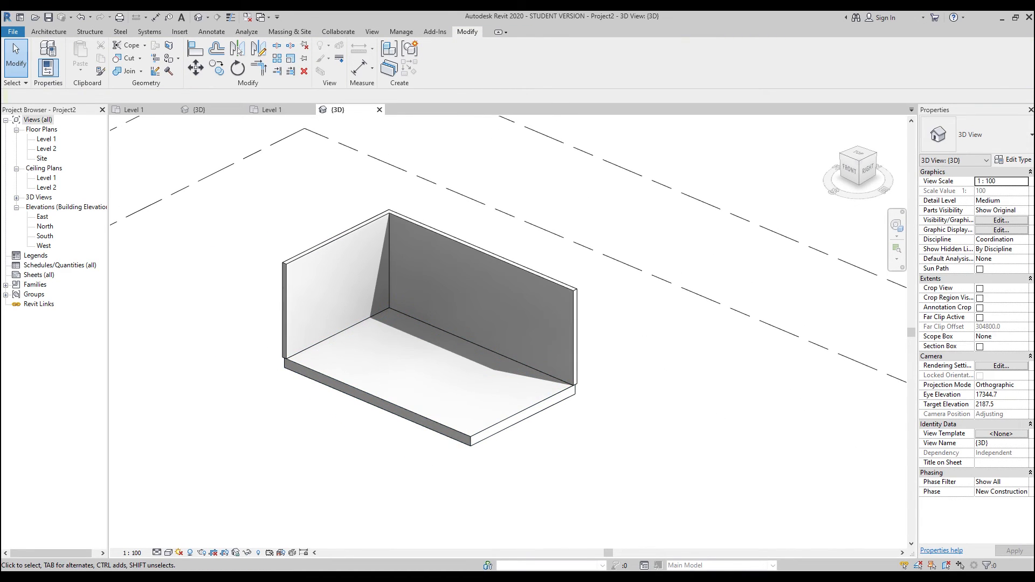
Create a new in-place model in the Generic Models category, accepting the suggested name.
{"action": "left_click", "coordinate": [49, 31]}
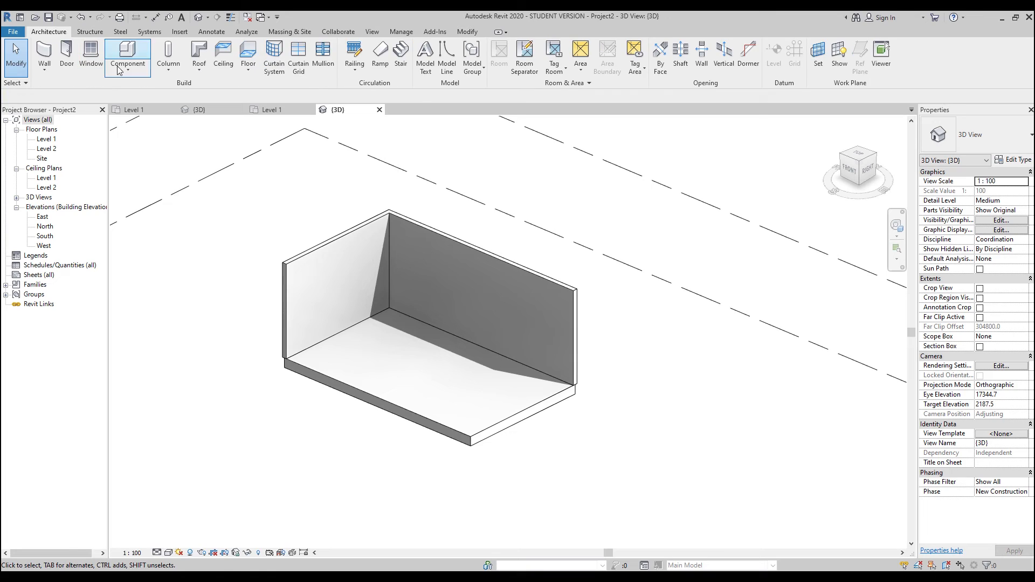
{"action": "left_click", "coordinate": [128, 60]}
{"action": "left_click", "coordinate": [145, 113]}
{"action": "scroll", "coordinate": [373, 257], "scroll_direction": "down", "scroll_amount": 3}
{"action": "scroll", "coordinate": [369, 275], "scroll_direction": "down", "scroll_amount": 1}
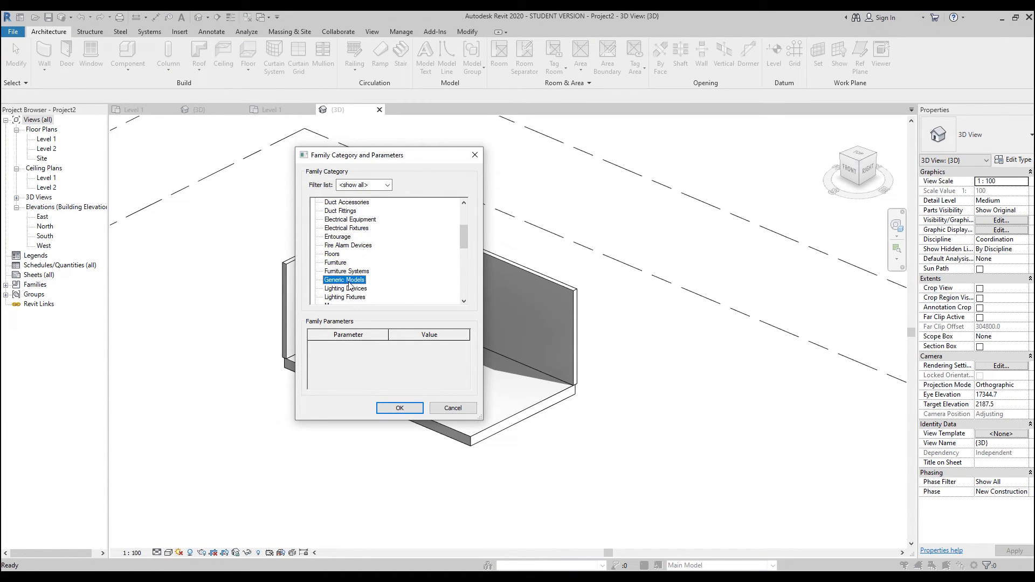
{"action": "left_click", "coordinate": [400, 414]}
{"action": "left_click", "coordinate": [518, 315]}
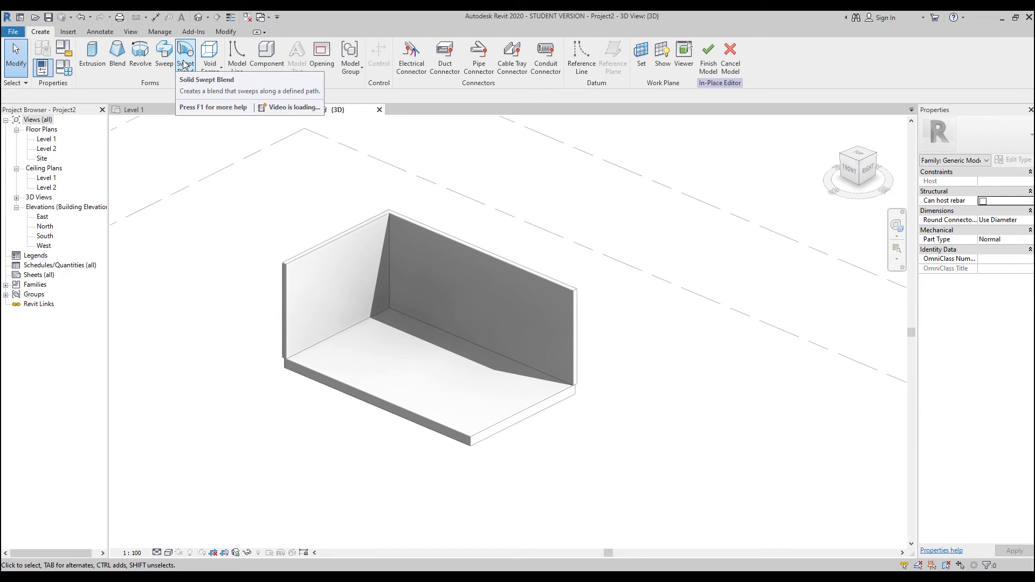
Start a solid Swept Blend, sketch an arc path bulging toward the long back wall on the floor, and finish the path.
{"action": "left_click", "coordinate": [184, 64]}
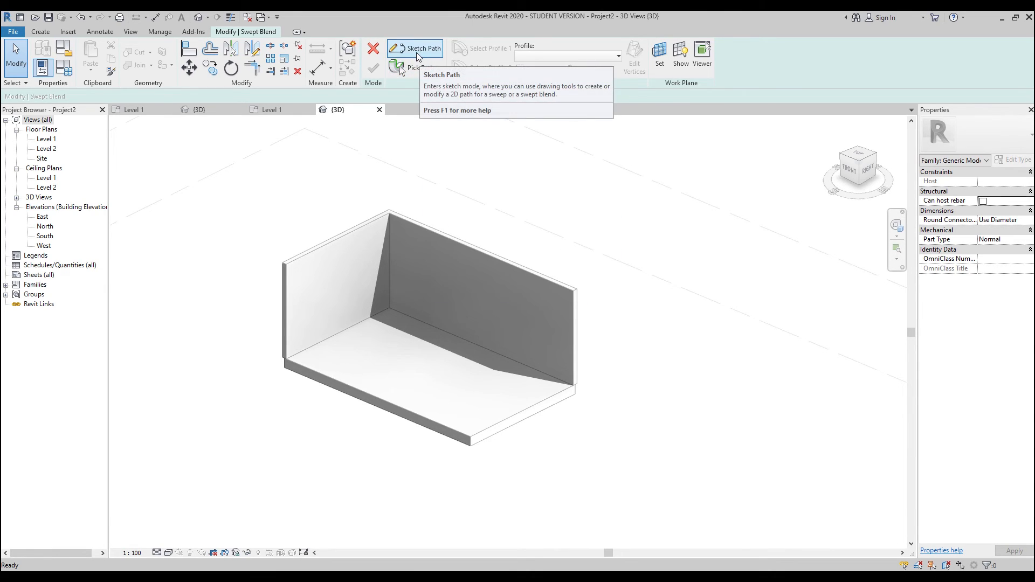
{"action": "left_click", "coordinate": [419, 52]}
{"action": "middle_click_drag", "start_coordinate": [325, 237], "coordinate": [412, 301], "text": "shift"}
{"action": "scroll", "coordinate": [412, 303], "scroll_direction": "up", "scroll_amount": 1}
{"action": "left_click", "coordinate": [405, 48]}
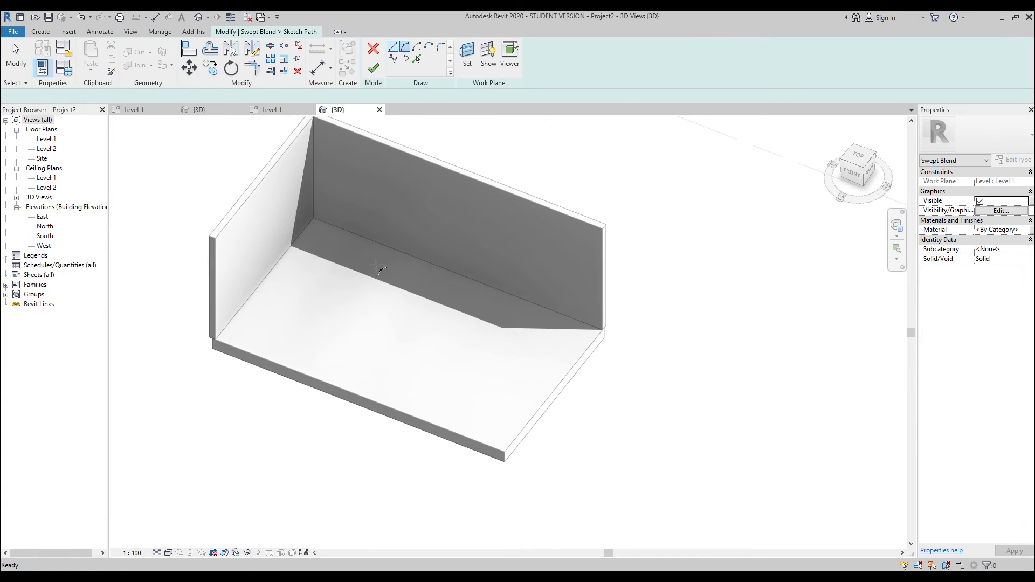
{"action": "left_click", "coordinate": [316, 313]}
{"action": "left_click", "coordinate": [471, 372]}
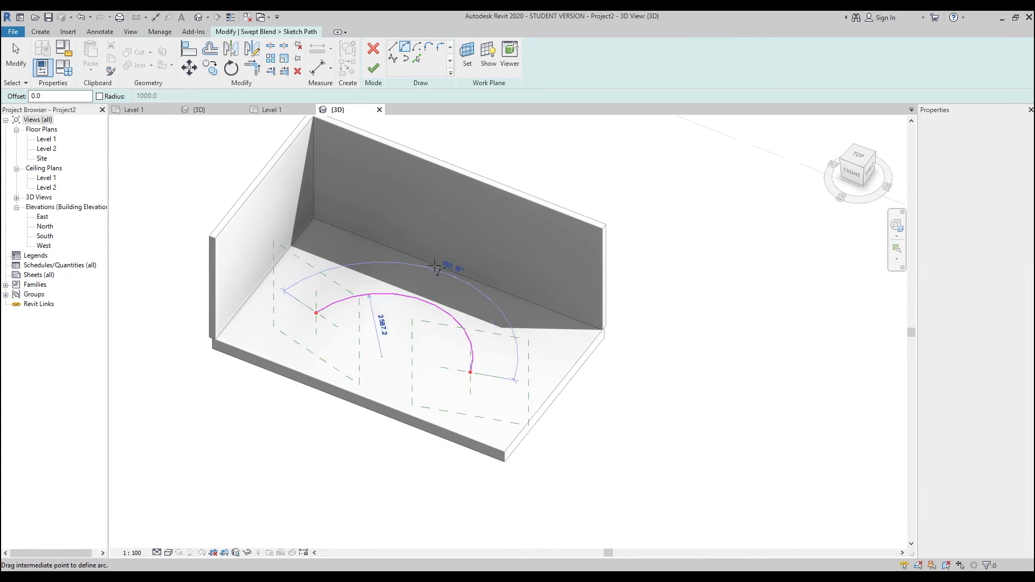
{"action": "left_click", "coordinate": [431, 276]}
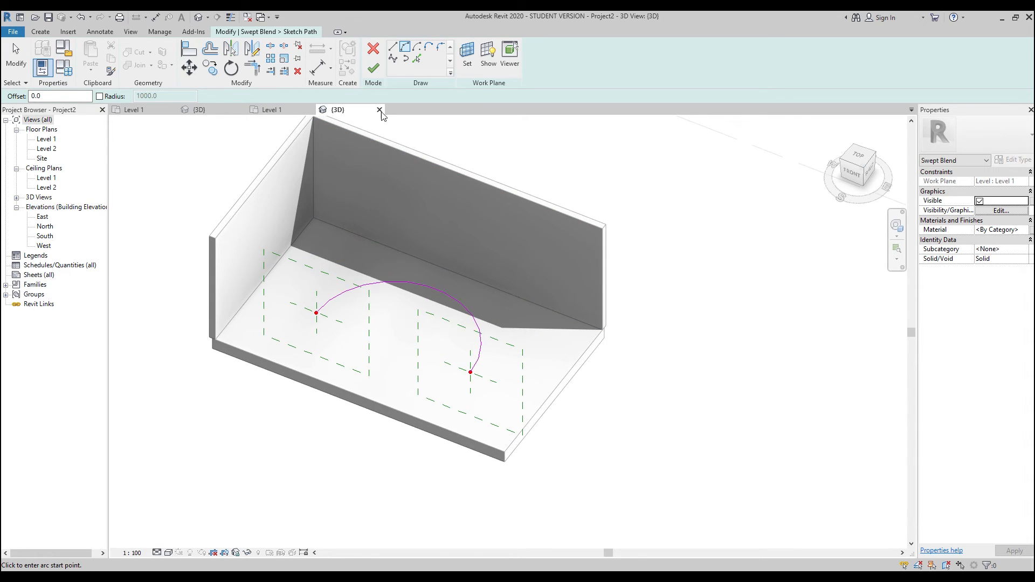
{"action": "left_click", "coordinate": [373, 69]}
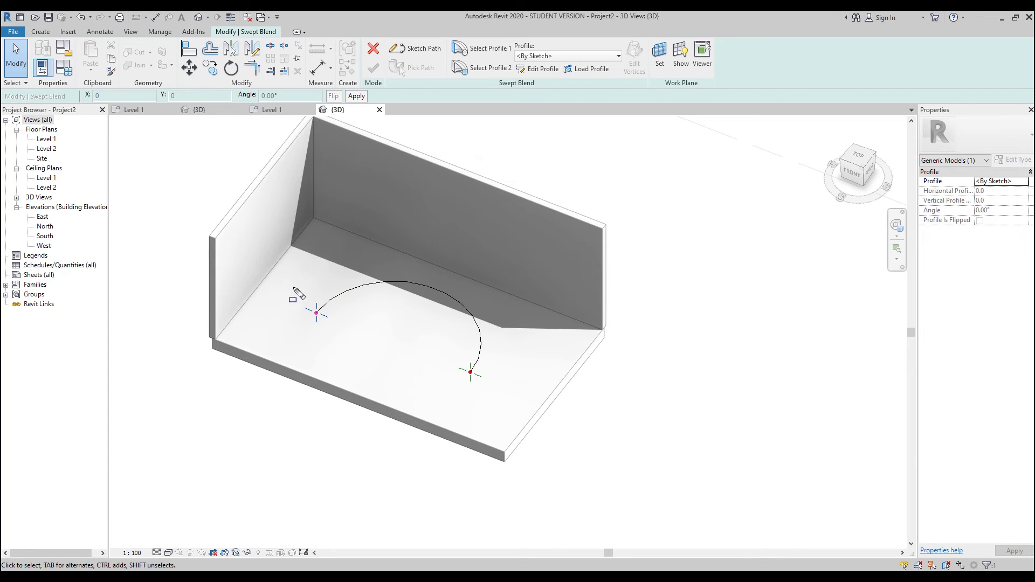
{"action": "left_click_drag", "start_coordinate": [289, 288], "coordinate": [345, 339]}
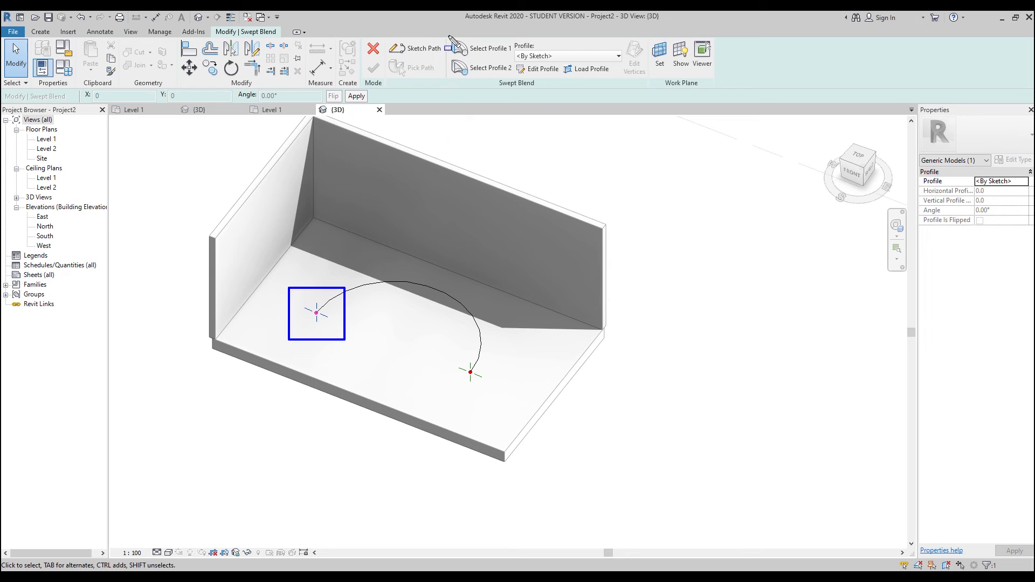
{"action": "left_click_drag", "start_coordinate": [466, 374], "coordinate": [497, 394]}
{"action": "left_click_drag", "start_coordinate": [446, 56], "coordinate": [531, 83]}
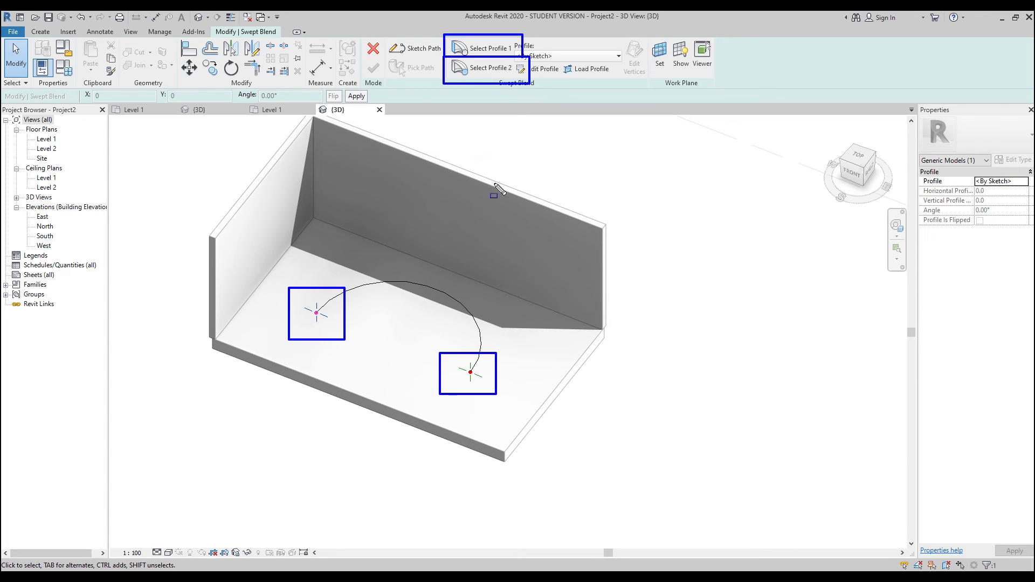
{"action": "key", "text": "Escape"}
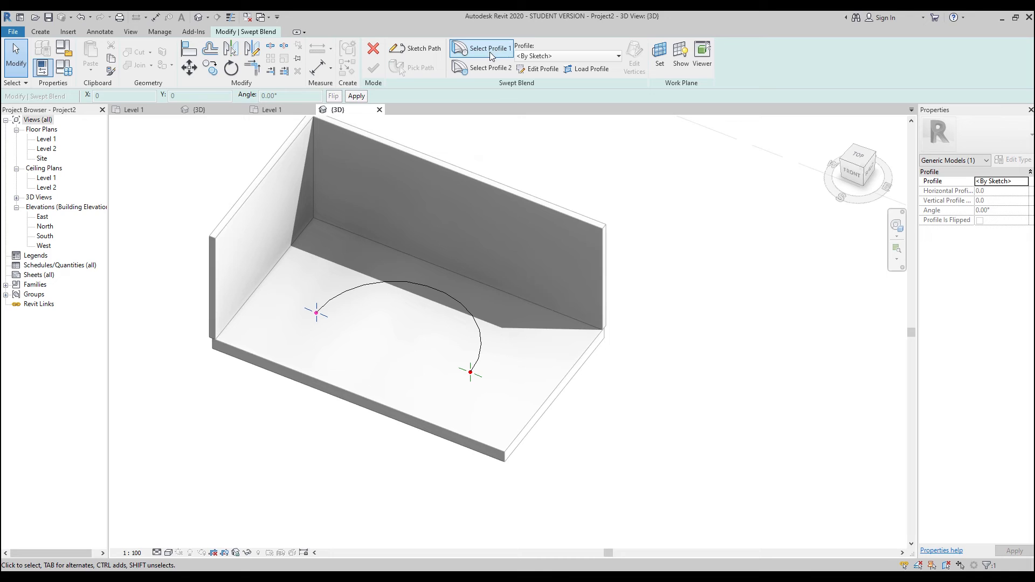
Sketch the first profile as a 1000 by 600 mm rectangle standing on the path's start point, and finish the profile.
{"action": "left_click", "coordinate": [540, 69]}
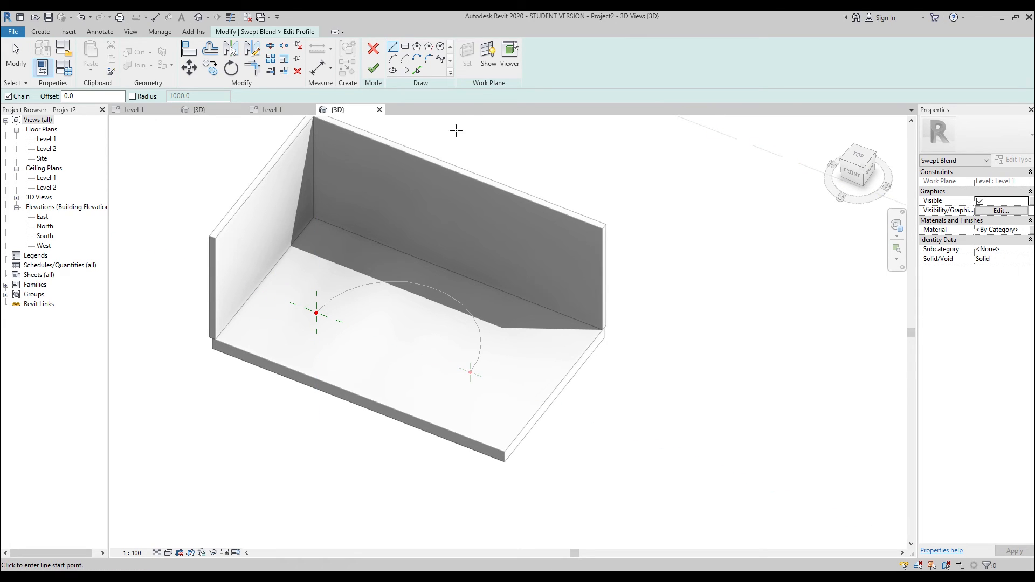
{"action": "left_click", "coordinate": [489, 66]}
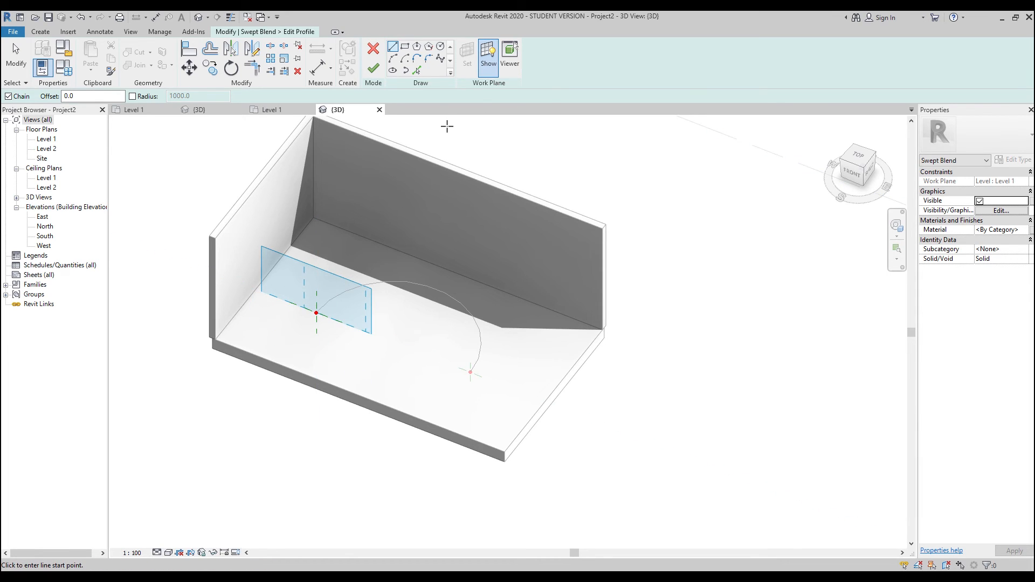
{"action": "left_click", "coordinate": [485, 72]}
{"action": "scroll", "coordinate": [313, 307], "scroll_direction": "up", "scroll_amount": 5}
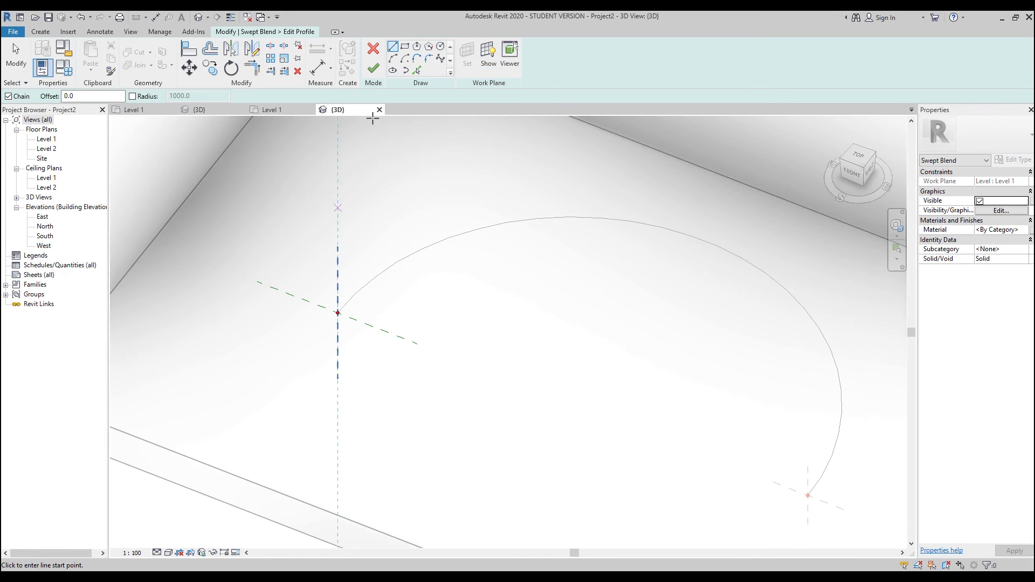
{"action": "left_click", "coordinate": [408, 50]}
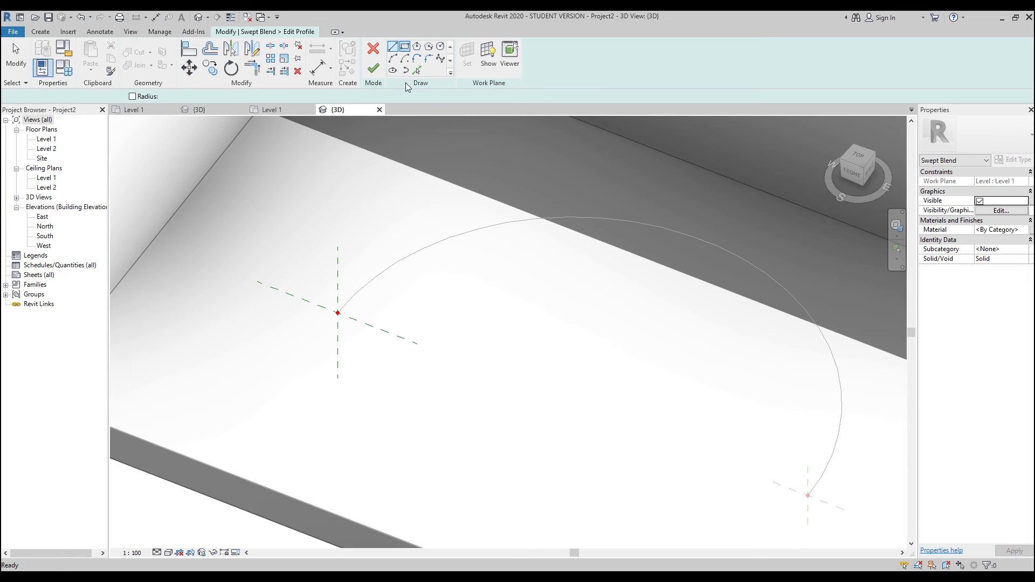
{"action": "left_click", "coordinate": [295, 296]}
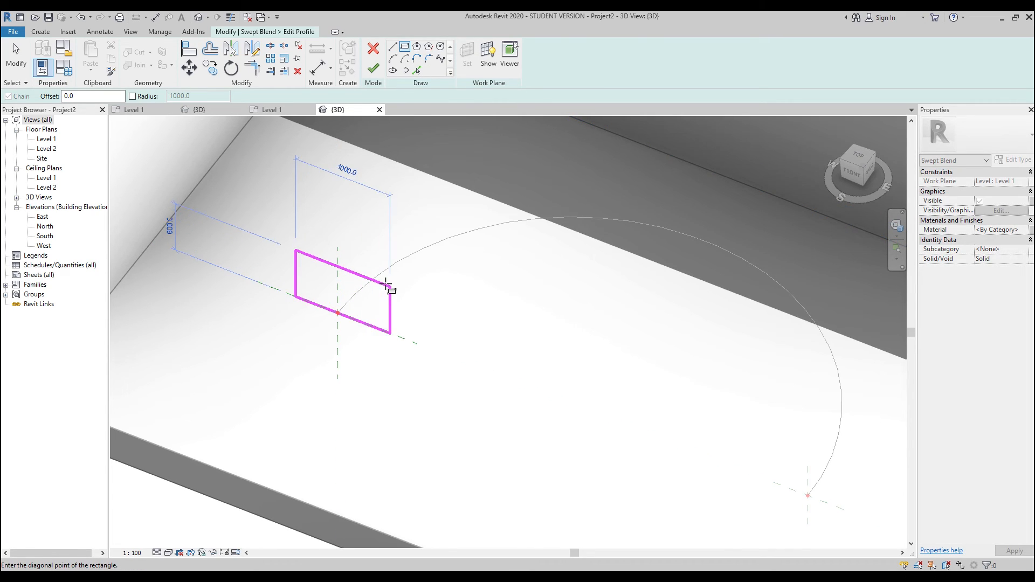
{"action": "left_click", "coordinate": [386, 285]}
{"action": "scroll", "coordinate": [428, 262], "scroll_direction": "down", "scroll_amount": 2}
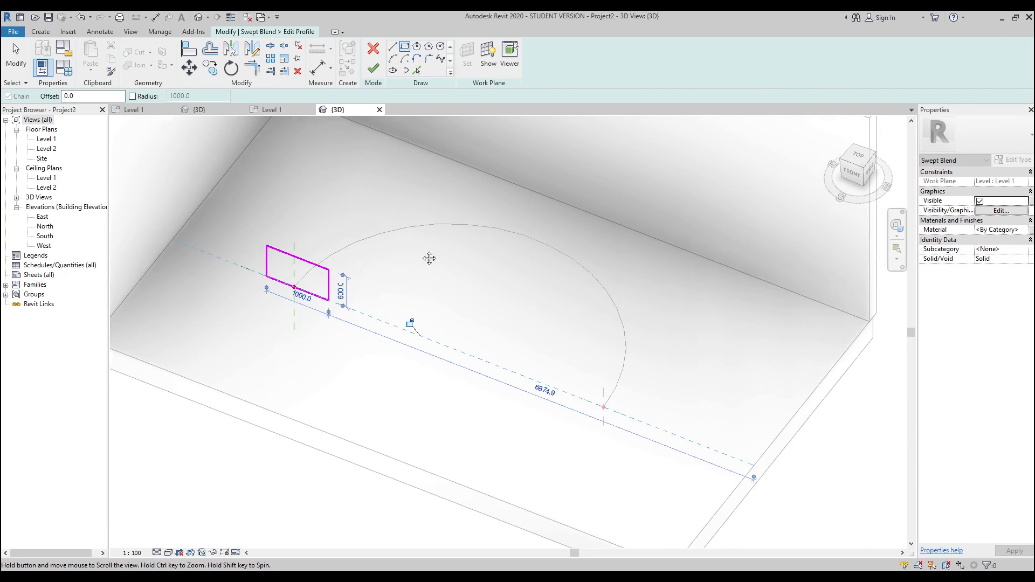
{"action": "left_click", "coordinate": [373, 70]}
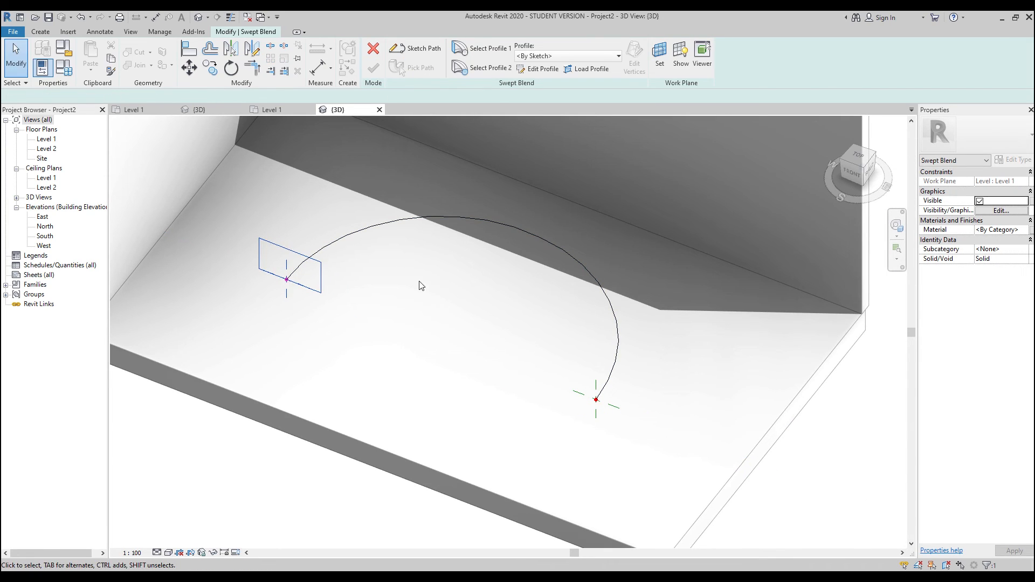
Open the second profile for editing and sketch an upward-bulging arc spanning the path's end point.
{"action": "left_click", "coordinate": [480, 73]}
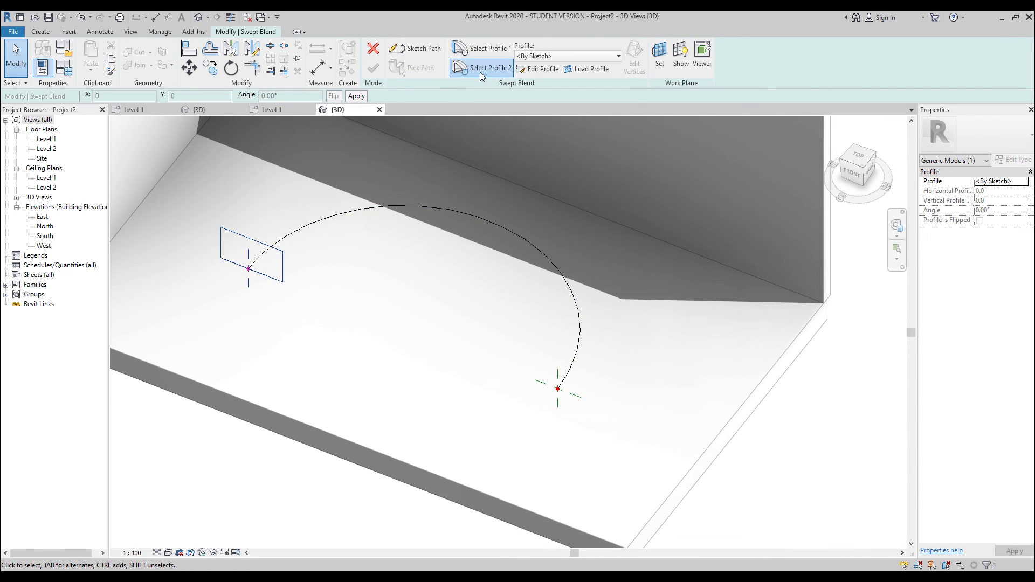
{"action": "left_click", "coordinate": [535, 71]}
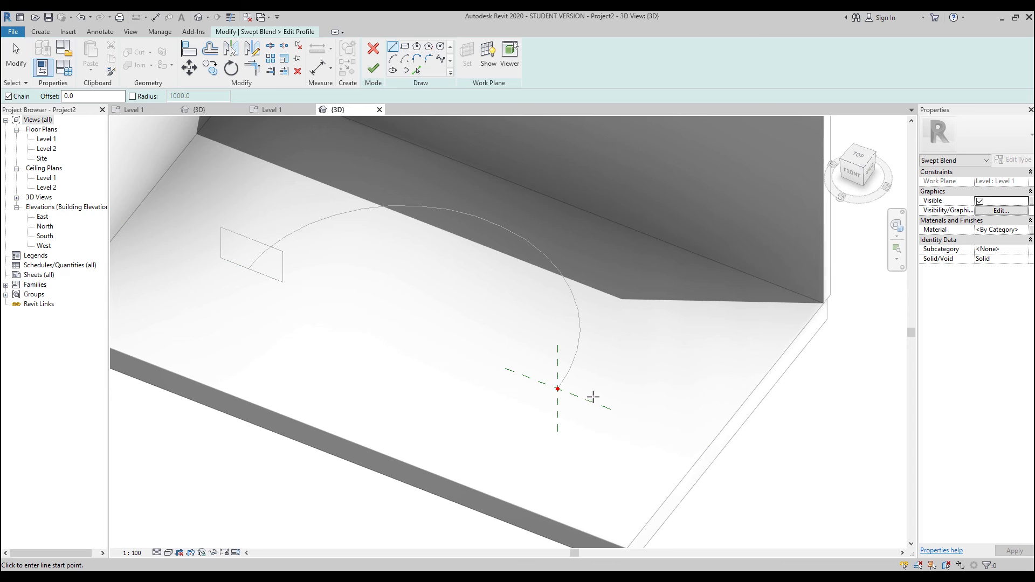
{"action": "middle_click_drag", "start_coordinate": [631, 368], "coordinate": [504, 340]}
{"action": "left_click", "coordinate": [393, 58]}
{"action": "left_click", "coordinate": [408, 346]}
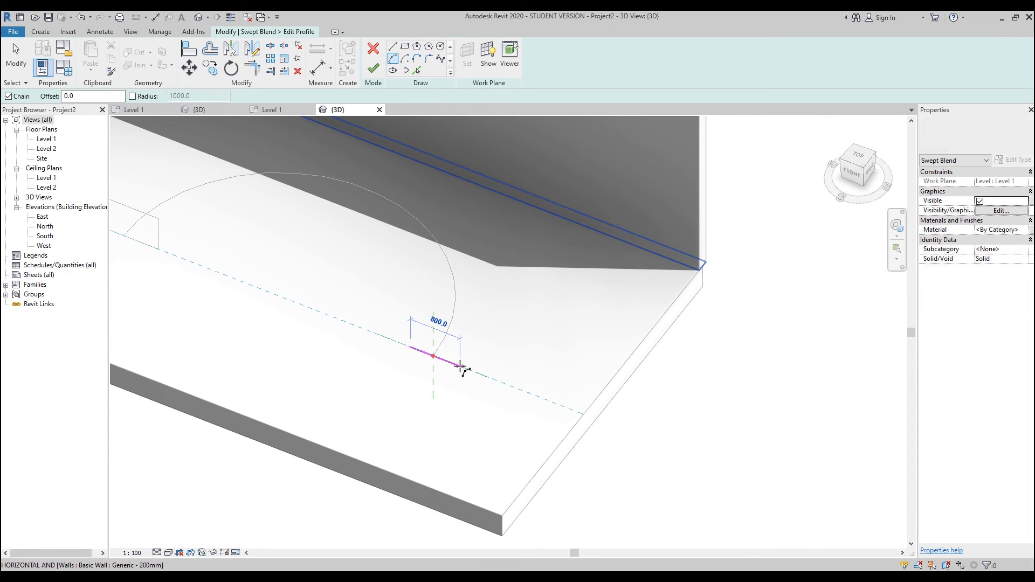
{"action": "left_click", "coordinate": [455, 365]}
{"action": "left_click", "coordinate": [435, 345]}
Close the second profile with a straight base line between the arc's ends, and finish the profile.
{"action": "left_click", "coordinate": [393, 47]}
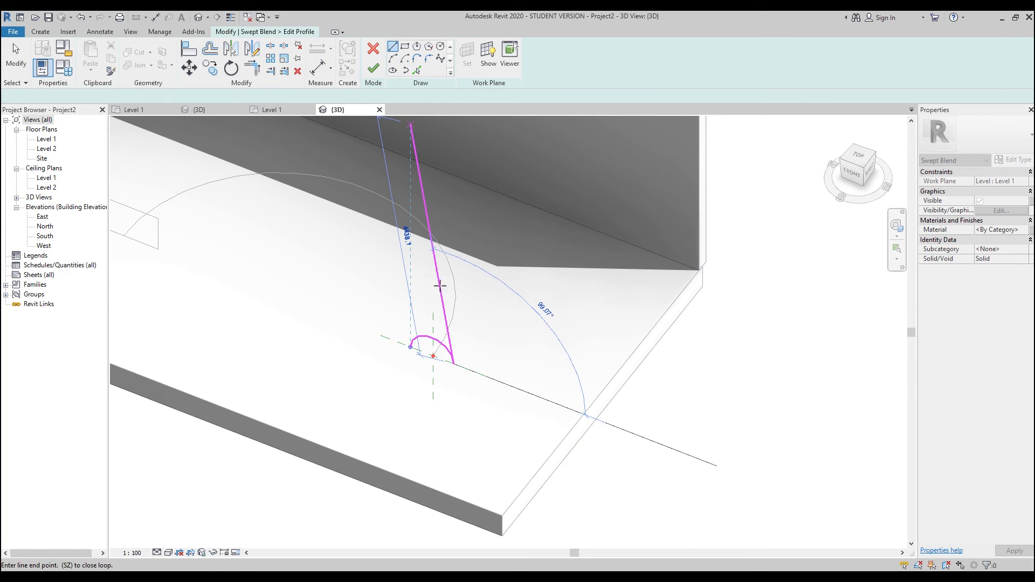
{"action": "left_click", "coordinate": [411, 347]}
{"action": "left_click", "coordinate": [411, 348]}
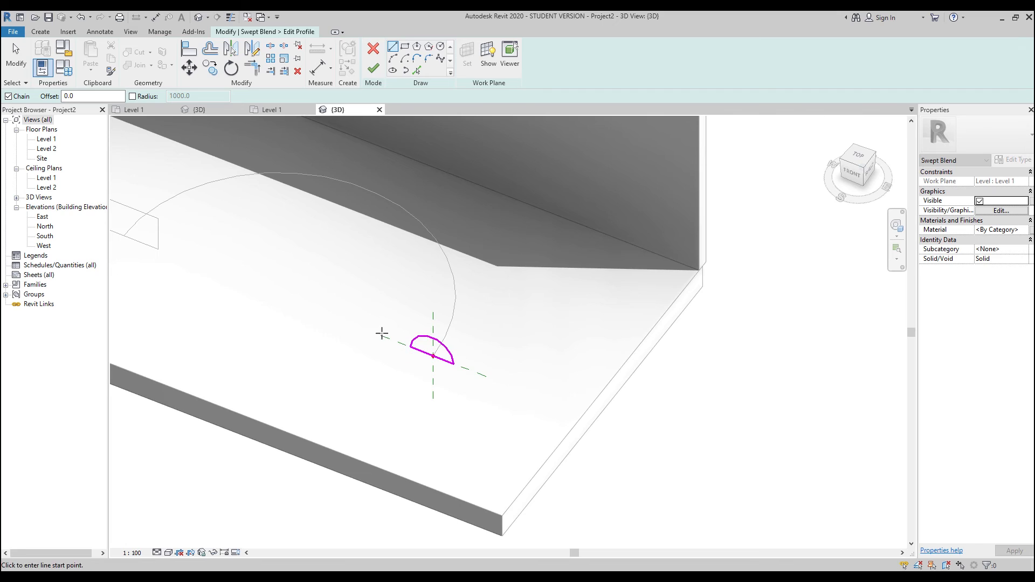
{"action": "scroll", "coordinate": [432, 287], "scroll_direction": "down", "scroll_amount": 4}
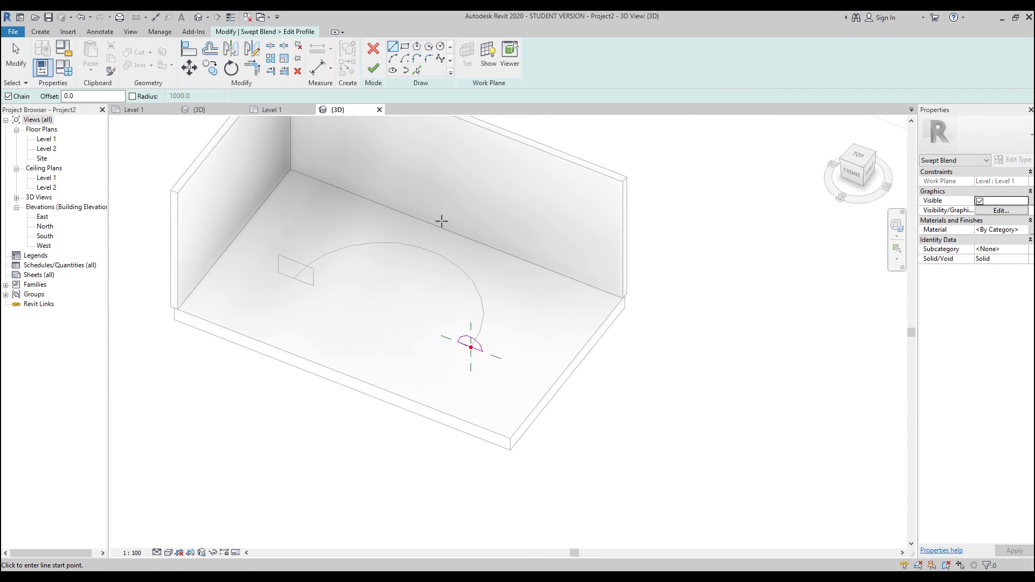
{"action": "key", "text": "Escape"}
{"action": "left_click", "coordinate": [374, 68]}
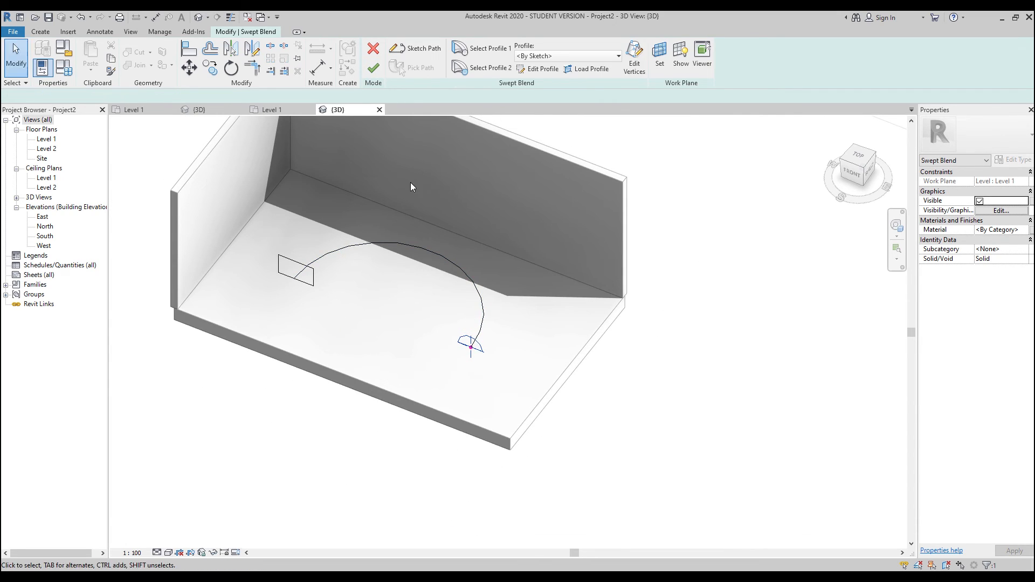
{"action": "left_click_drag", "start_coordinate": [259, 237], "coordinate": [347, 317]}
{"action": "left_click", "coordinate": [358, 311]}
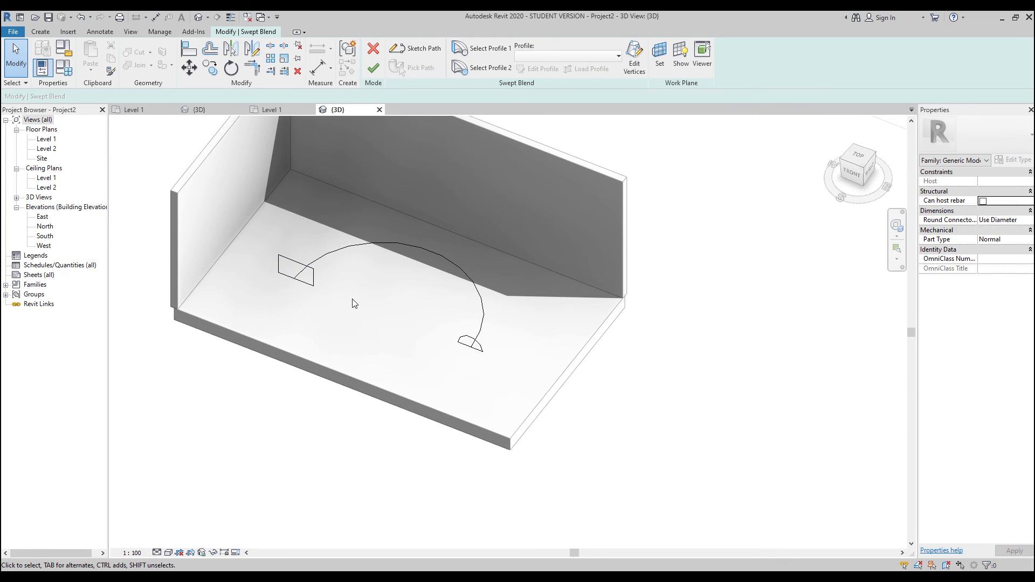
{"action": "left_click_drag", "start_coordinate": [444, 317], "coordinate": [501, 370]}
Finish the swept blend between the rectangular and arched profiles and inspect the solid up close.
{"action": "left_click", "coordinate": [373, 68]}
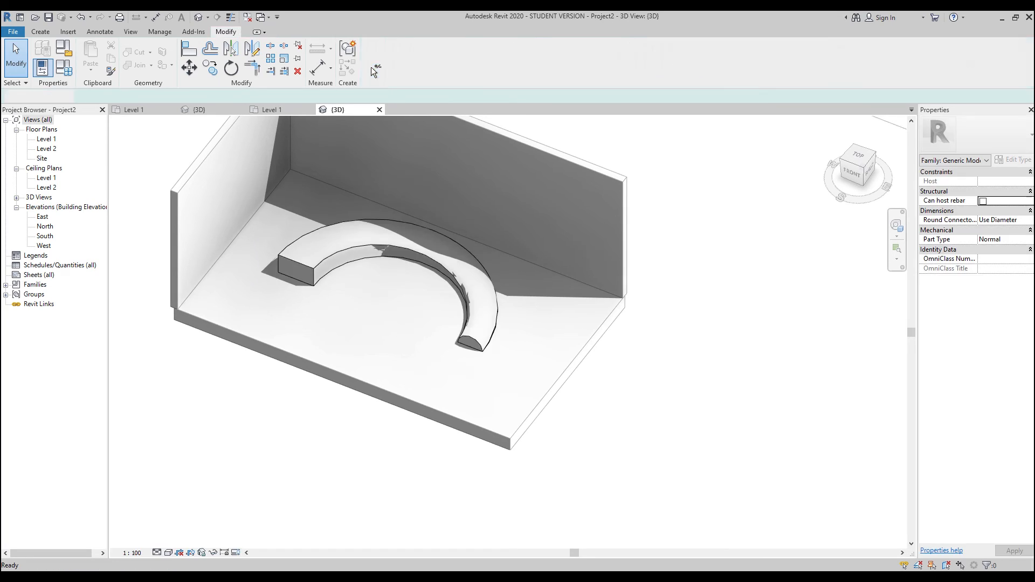
{"action": "scroll", "coordinate": [323, 276], "scroll_direction": "up", "scroll_amount": 5}
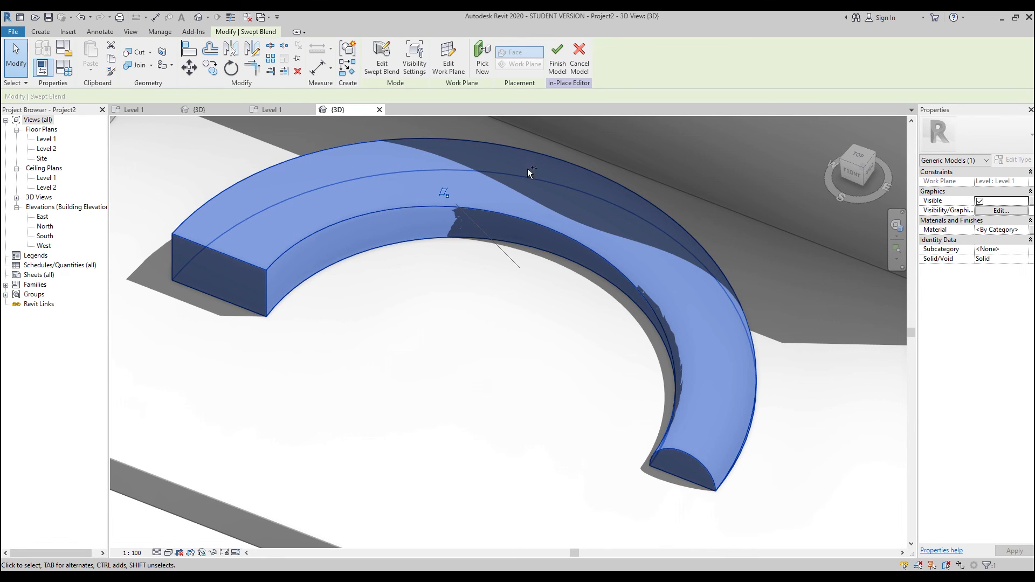
Start another swept blend and pick the inner top edges of both walls as its path.
{"action": "left_click", "coordinate": [464, 364]}
{"action": "scroll", "coordinate": [470, 353], "scroll_direction": "down", "scroll_amount": 2}
{"action": "middle_click_drag", "start_coordinate": [522, 383], "coordinate": [555, 244], "text": "shift"}
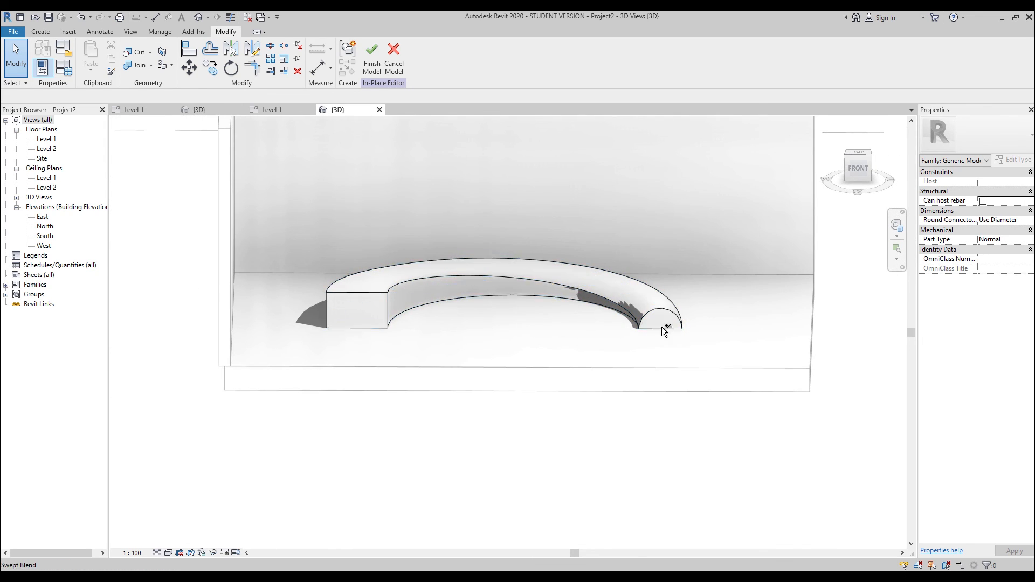
{"action": "middle_click_drag", "start_coordinate": [619, 337], "coordinate": [448, 325], "text": "shift"}
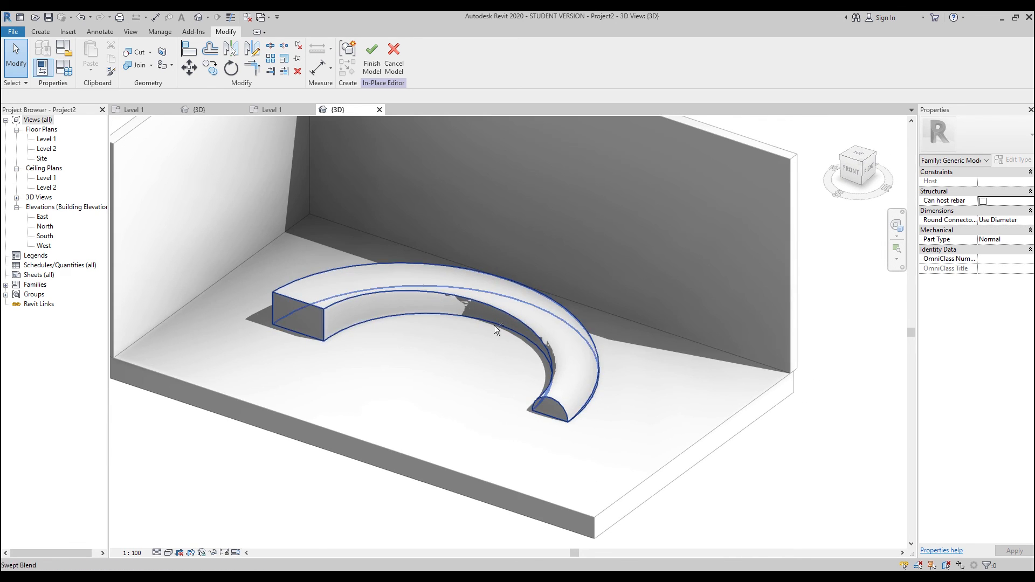
{"action": "scroll", "coordinate": [425, 302], "scroll_direction": "down", "scroll_amount": 3}
{"action": "left_click", "coordinate": [40, 31]}
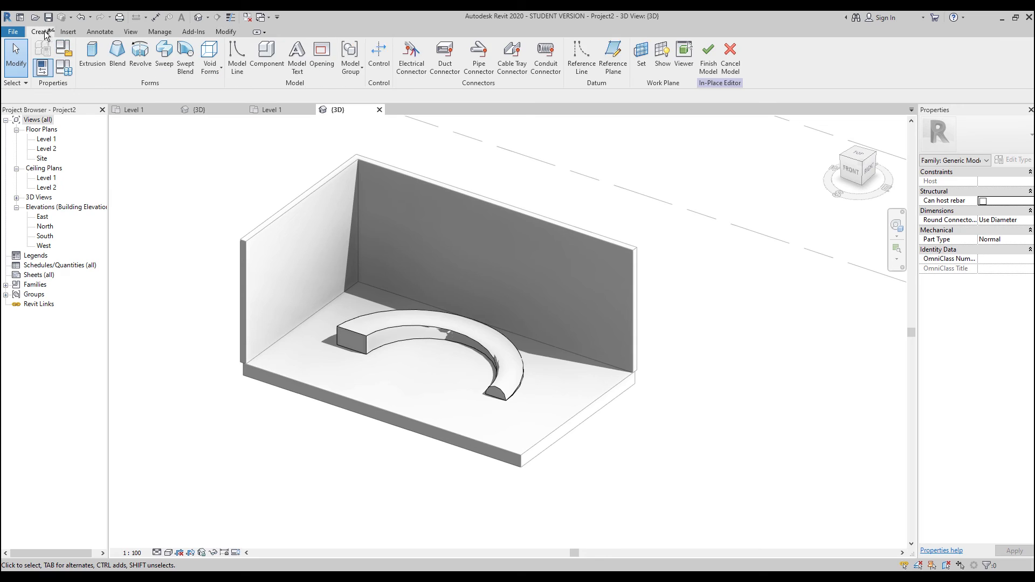
{"action": "left_click", "coordinate": [186, 59]}
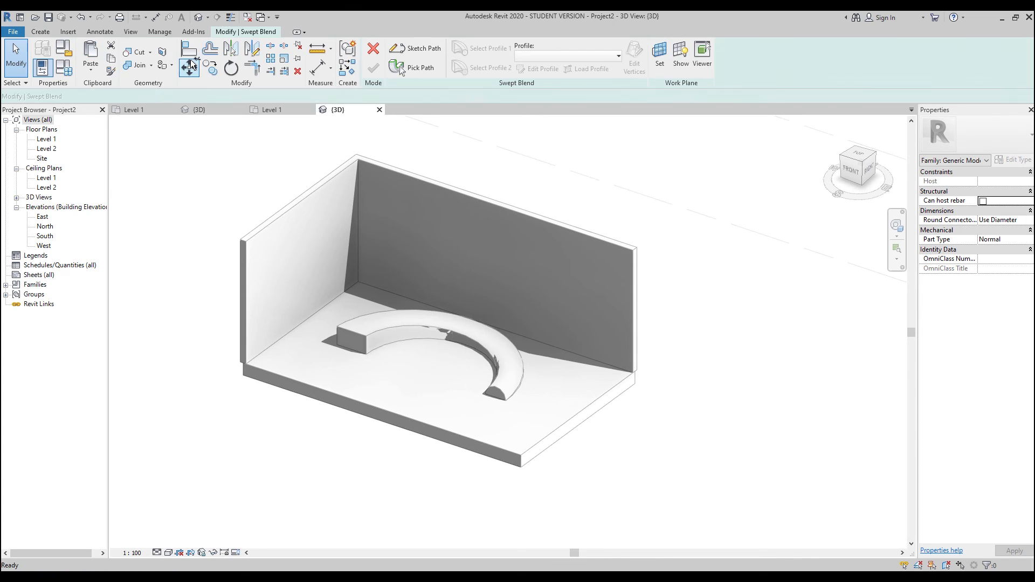
{"action": "left_click", "coordinate": [421, 69]}
{"action": "left_click", "coordinate": [300, 199]}
{"action": "left_click", "coordinate": [426, 181]}
Trim the two picked path lines to a clean corner where the walls meet.
{"action": "scroll", "coordinate": [362, 153], "scroll_direction": "up", "scroll_amount": 5}
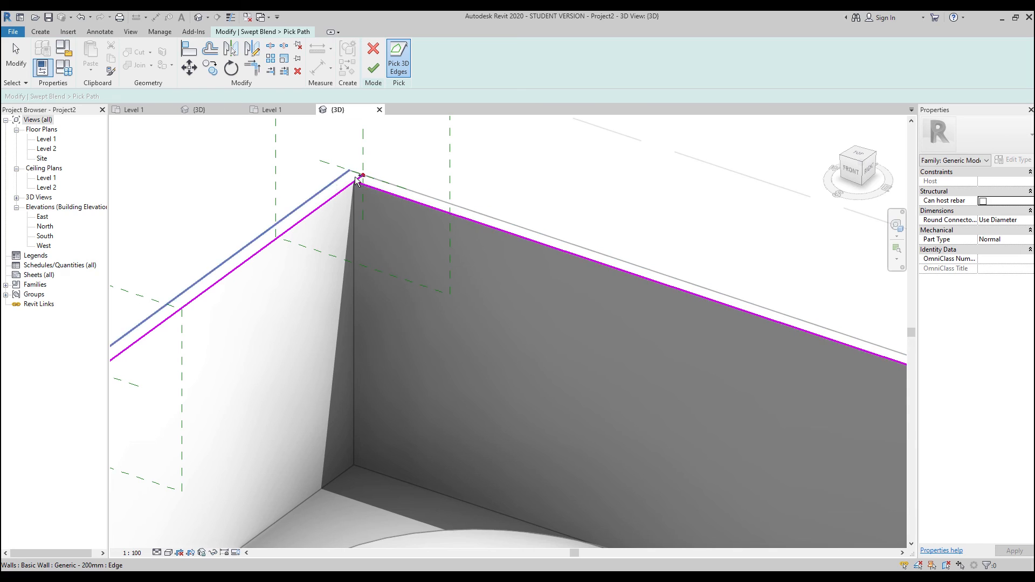
{"action": "key", "text": "t"}
{"action": "key", "text": "r"}
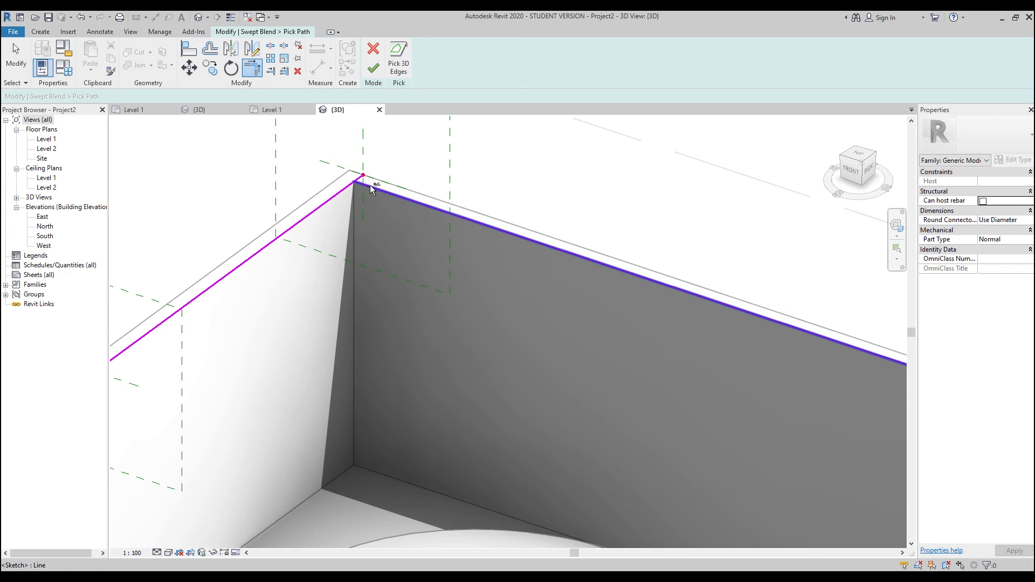
{"action": "left_click", "coordinate": [366, 186]}
{"action": "left_click", "coordinate": [337, 194]}
{"action": "scroll", "coordinate": [368, 164], "scroll_direction": "down", "scroll_amount": 5}
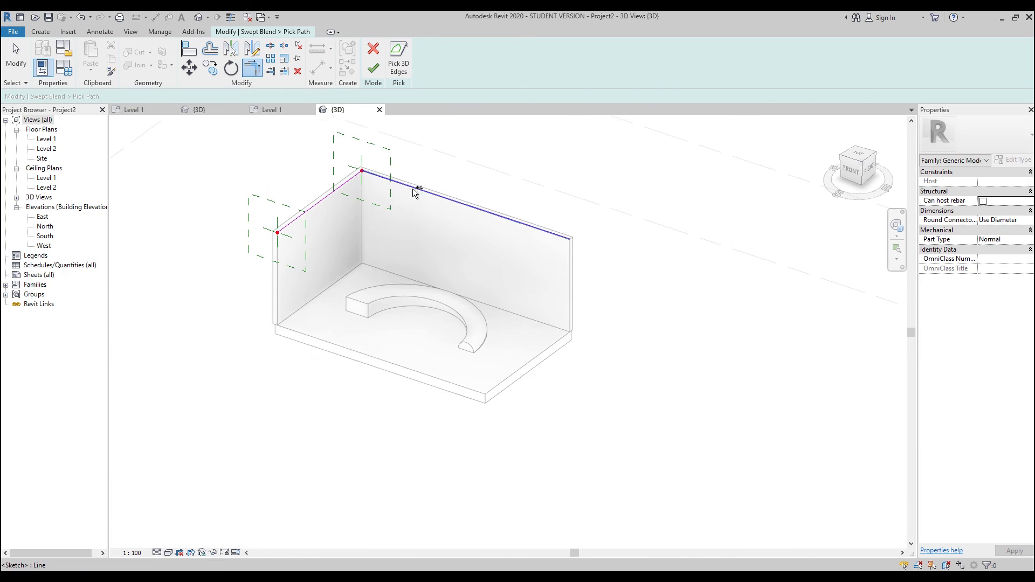
{"action": "middle_click_drag", "start_coordinate": [414, 188], "coordinate": [394, 198]}
Delete the path line along the long wall and finish the path with only the short wall's inner top edge.
{"action": "key", "text": "Escape"}
{"action": "scroll", "coordinate": [352, 165], "scroll_direction": "up", "scroll_amount": 4}
{"action": "left_click", "coordinate": [404, 218]}
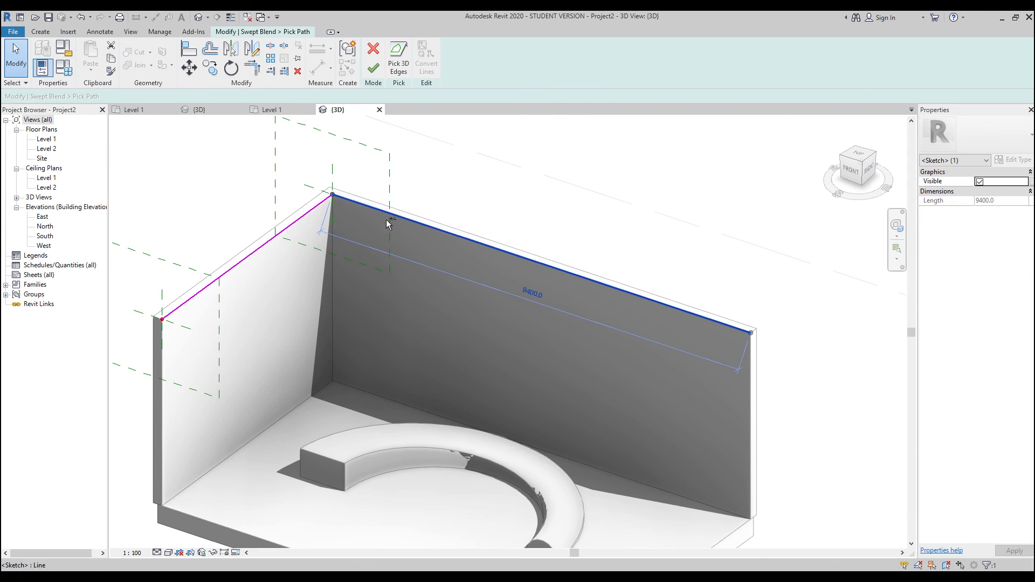
{"action": "key", "text": "Delete"}
{"action": "middle_click_drag", "start_coordinate": [339, 176], "coordinate": [376, 192]}
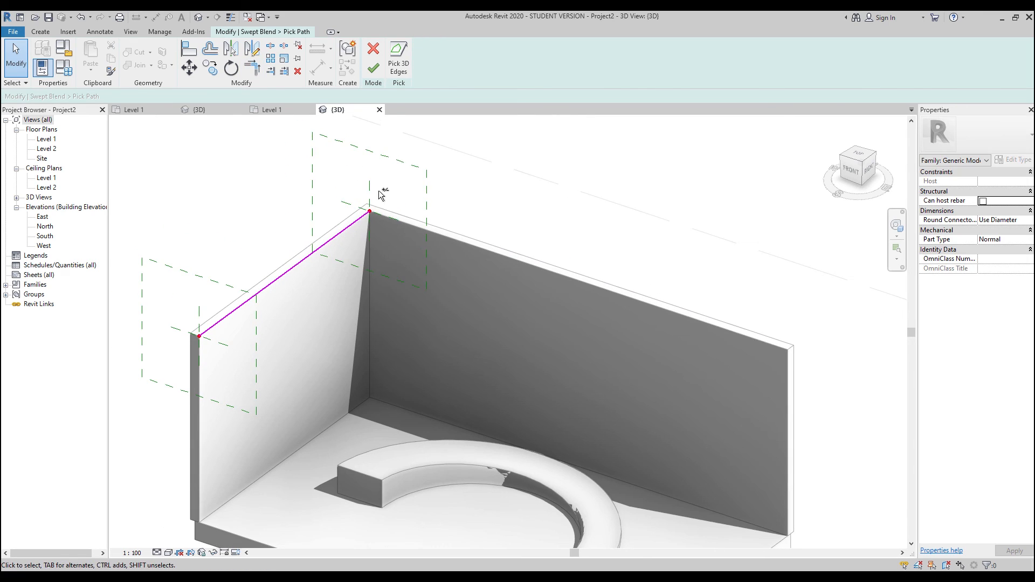
{"action": "left_click", "coordinate": [373, 68]}
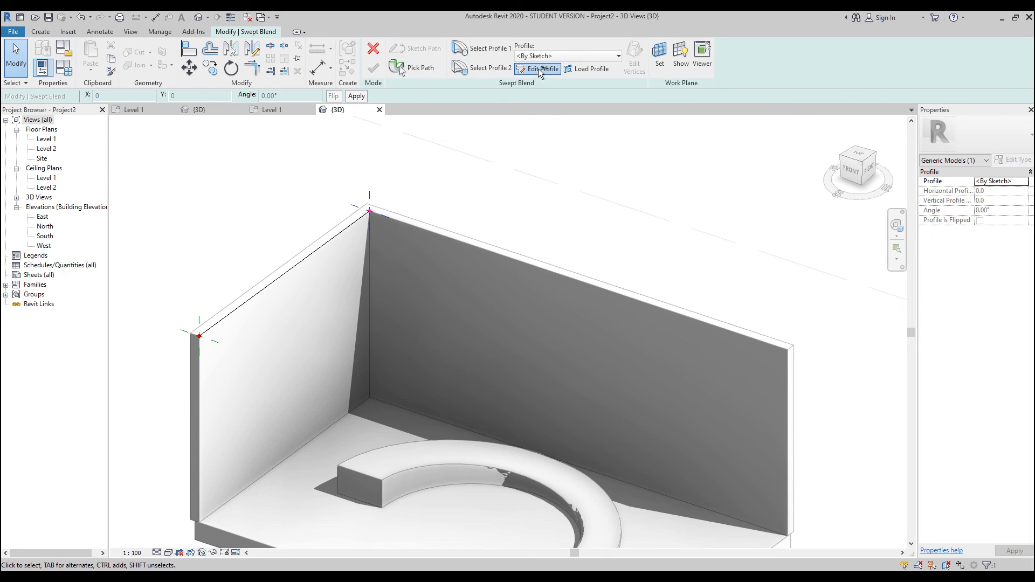
Sketch the first profile at the wall corner as a narrow four-sided shape with a slanted lower edge, and finish the profile.
{"action": "left_click", "coordinate": [537, 68]}
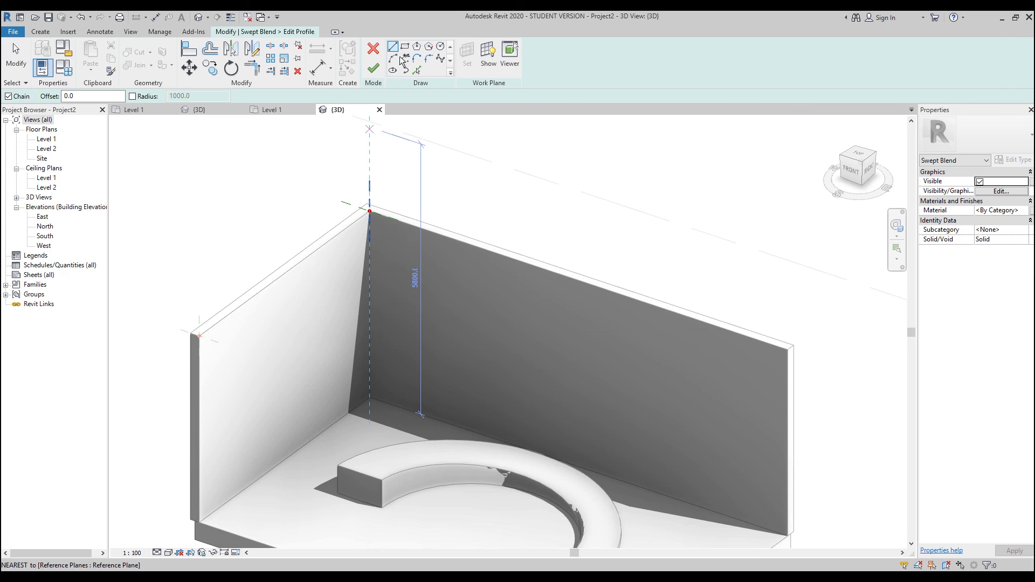
{"action": "left_click", "coordinate": [369, 212]}
{"action": "left_click", "coordinate": [383, 246]}
{"action": "left_click", "coordinate": [370, 264]}
{"action": "left_click", "coordinate": [370, 212]}
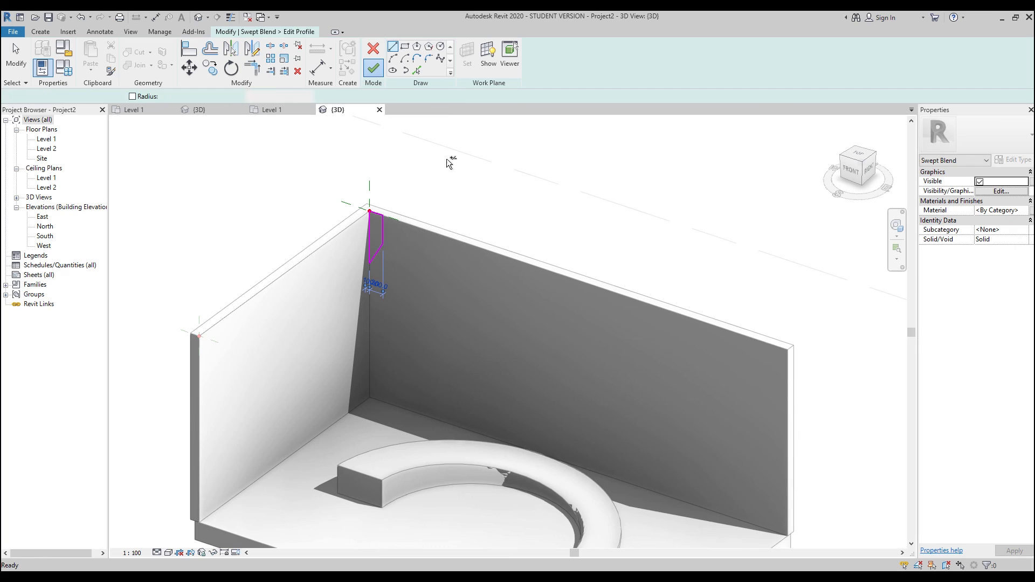
{"action": "left_click", "coordinate": [373, 68]}
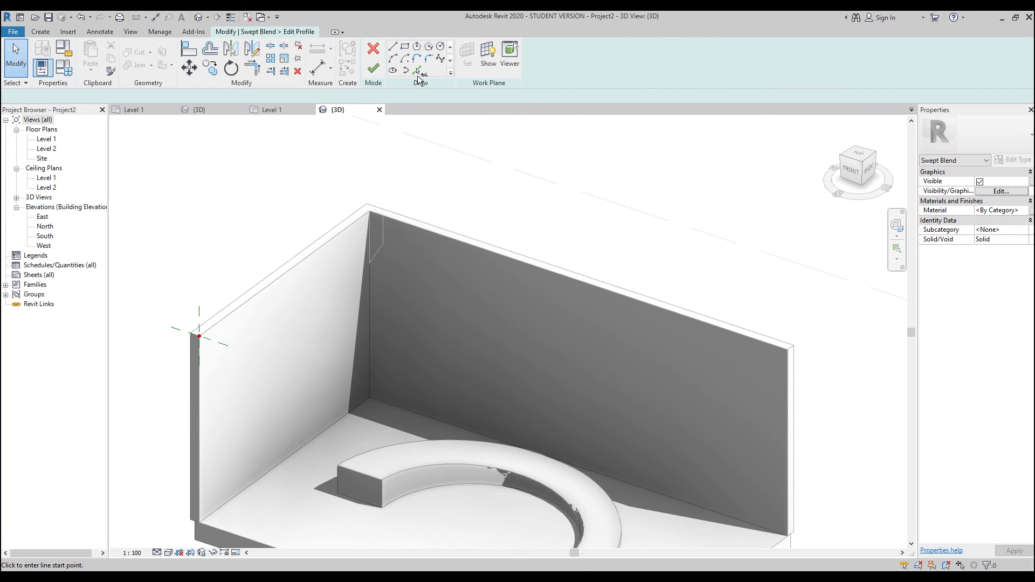
Sketch the second profile at the short wall's free end as an inward-bulging arc closed by a vertical line, and finish the profile.
{"action": "left_click", "coordinate": [394, 60]}
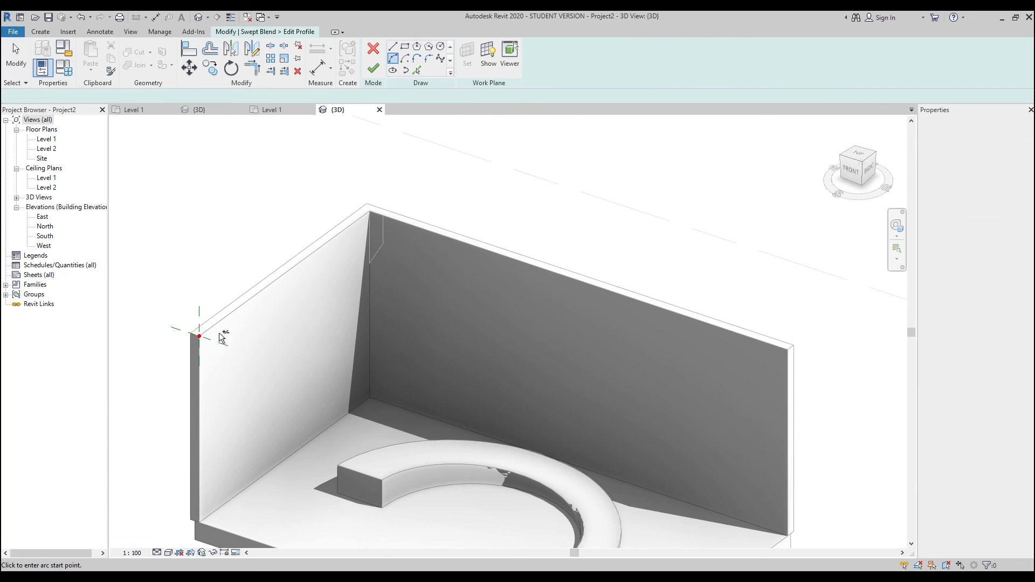
{"action": "left_click", "coordinate": [199, 336]}
{"action": "left_click", "coordinate": [199, 387]}
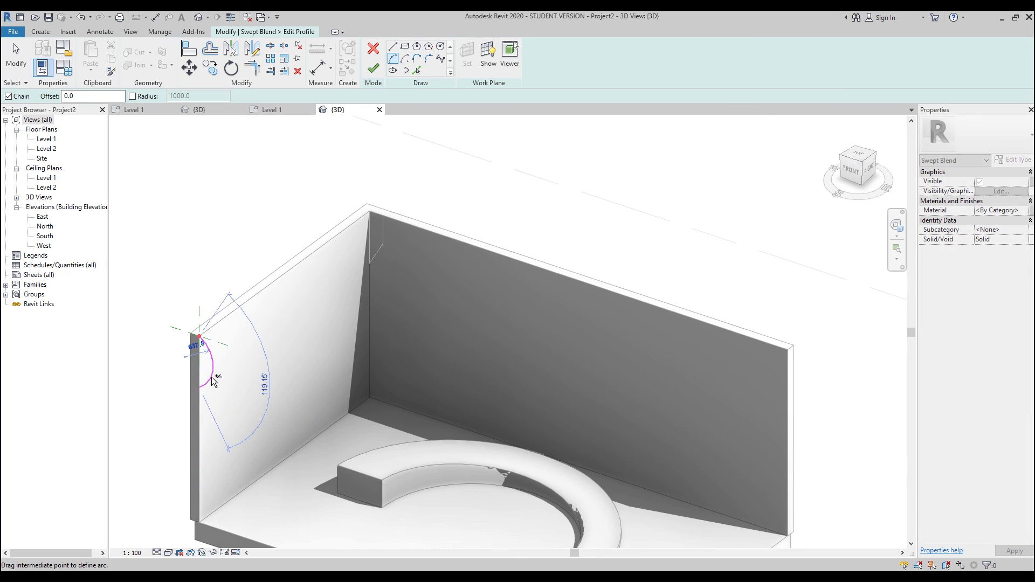
{"action": "left_click", "coordinate": [212, 360]}
{"action": "left_click", "coordinate": [393, 46]}
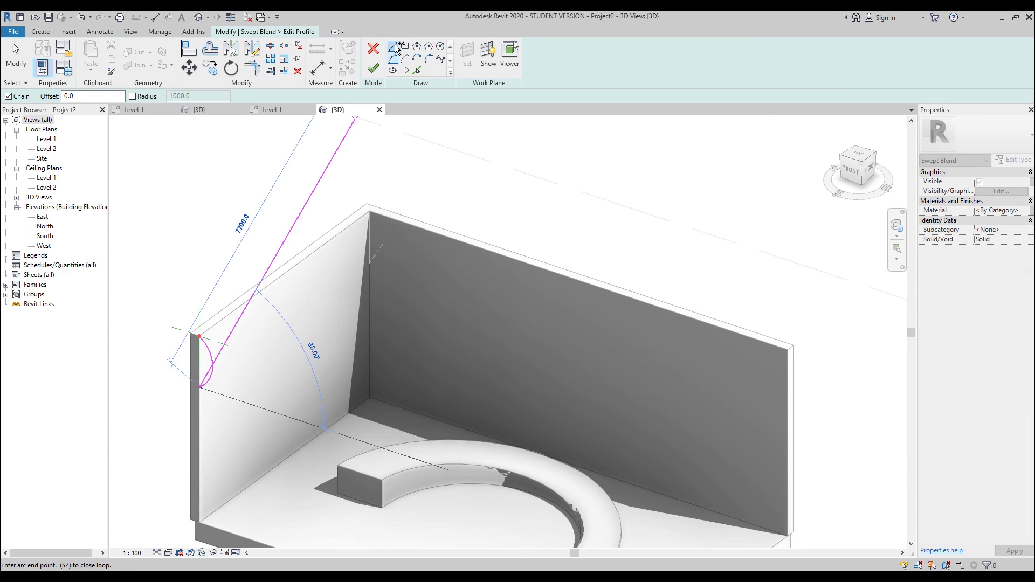
{"action": "left_click", "coordinate": [199, 337]}
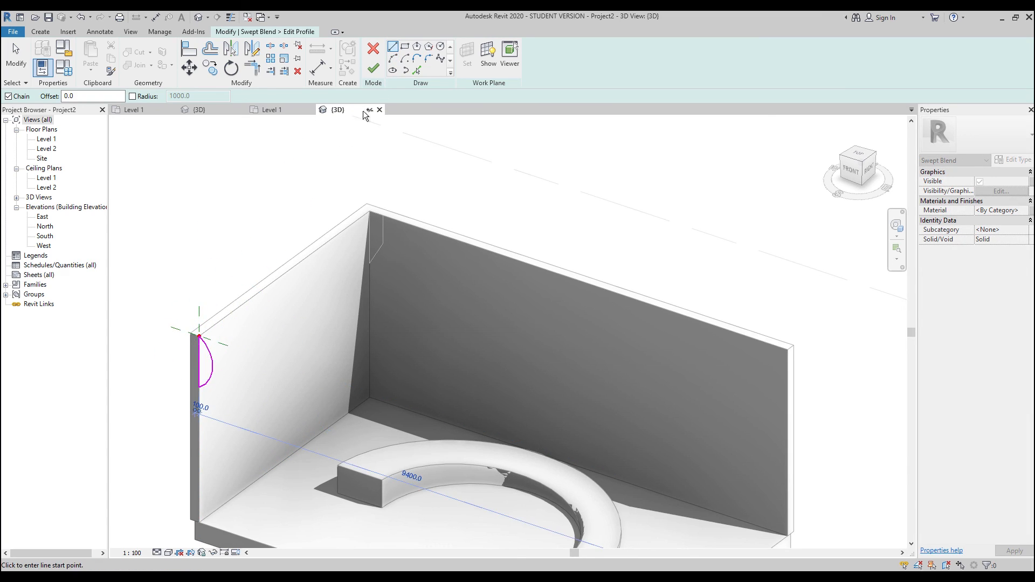
{"action": "left_click", "coordinate": [373, 68]}
Finish the swept blend along the short wall, inspect it in 3D, and finish the in-place model.
{"action": "left_click", "coordinate": [373, 68]}
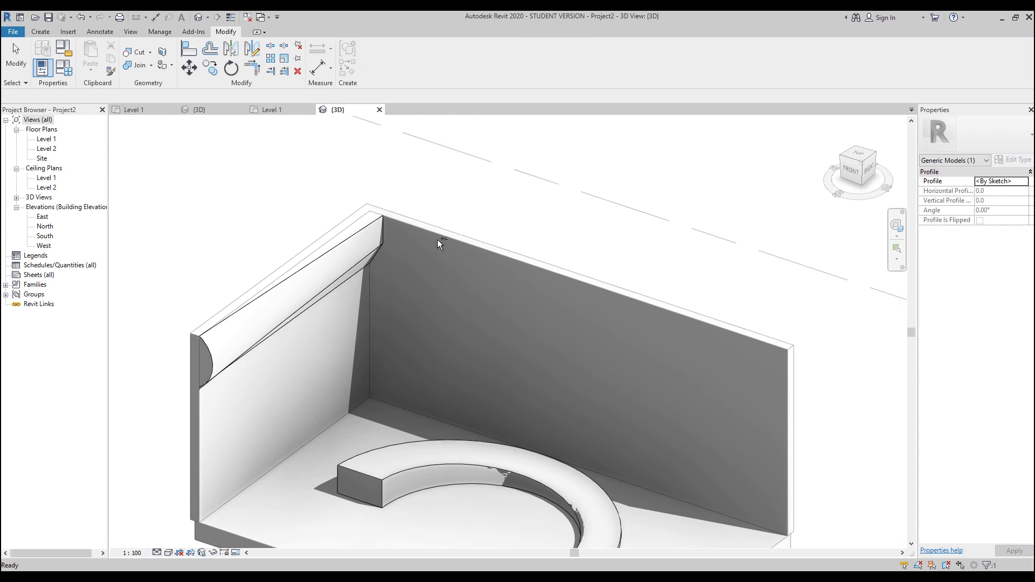
{"action": "middle_click_drag", "start_coordinate": [423, 291], "coordinate": [473, 335], "text": "shift"}
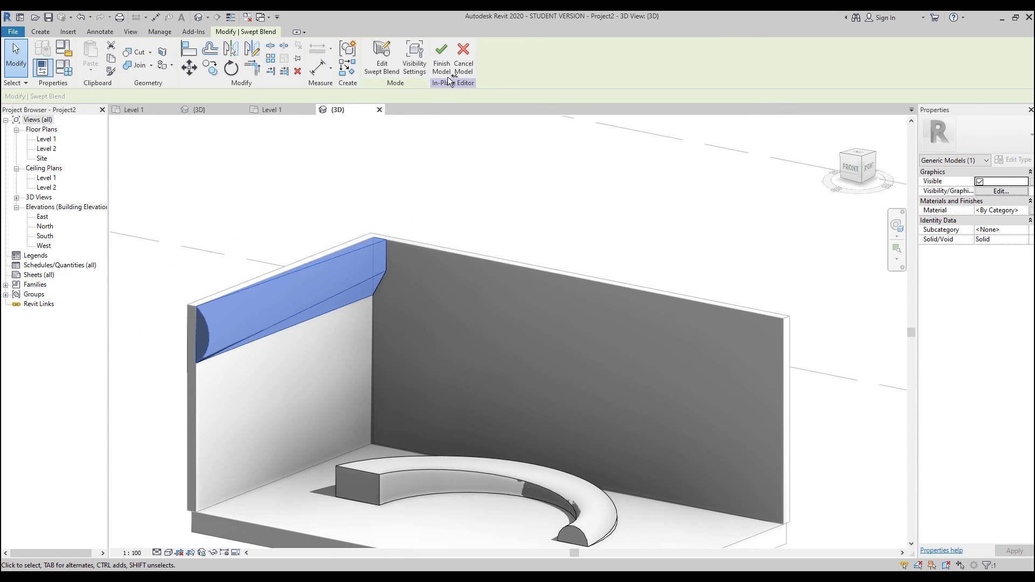
{"action": "left_click", "coordinate": [441, 59]}
{"action": "scroll", "coordinate": [448, 197], "scroll_direction": "down", "scroll_amount": 5}
{"action": "scroll", "coordinate": [439, 218], "scroll_direction": "up", "scroll_amount": 2}
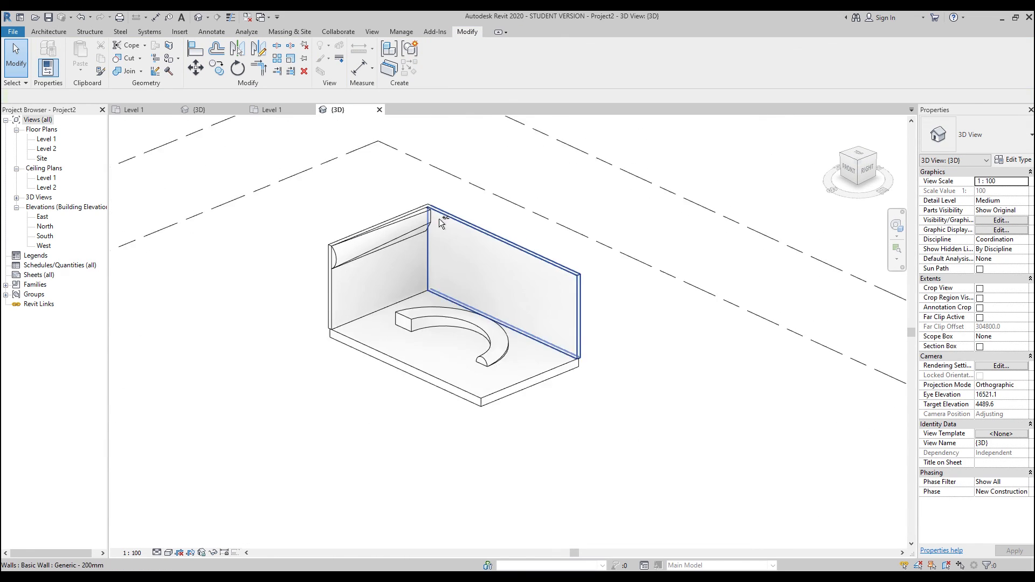
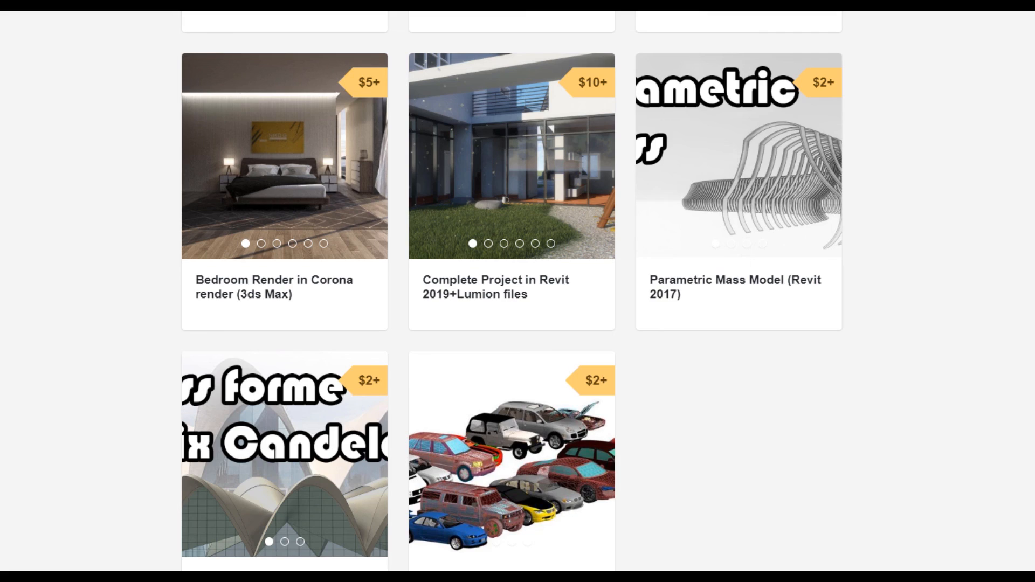
Browse the web store page's listings of Revit, Lumion and rendering models for sale.
{"action": "scroll", "coordinate": [550, 563], "scroll_direction": "up", "scroll_amount": 12}
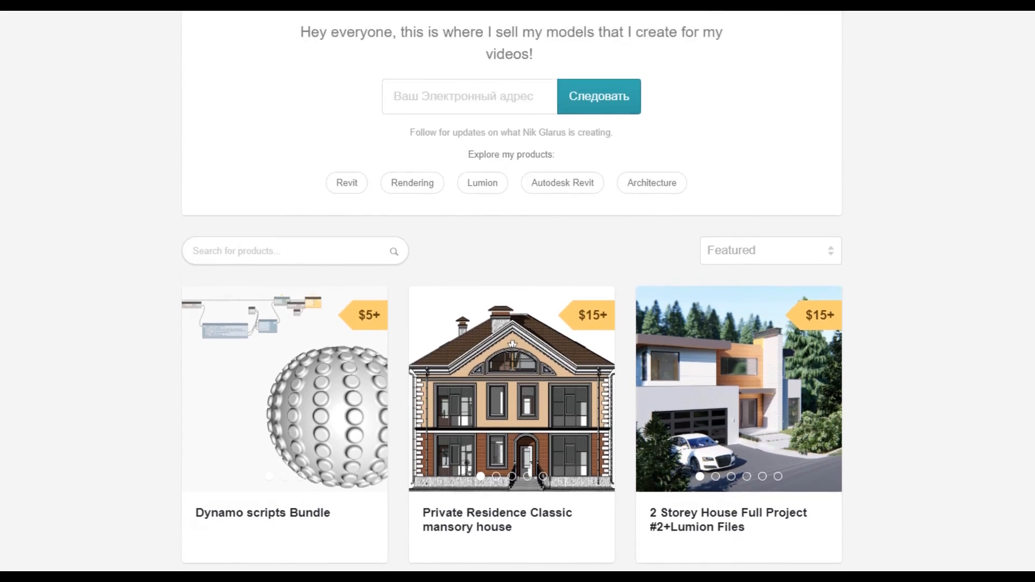
{"action": "scroll", "coordinate": [550, 564], "scroll_direction": "down", "scroll_amount": 3}
{"action": "scroll", "coordinate": [510, 426], "scroll_direction": "down", "scroll_amount": 6}
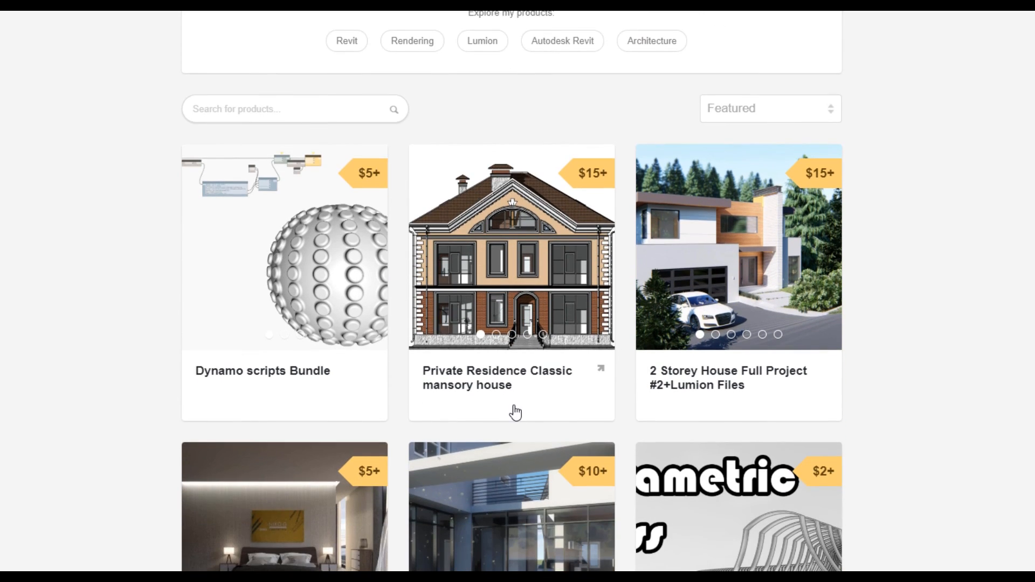
{"action": "scroll", "coordinate": [516, 411], "scroll_direction": "up", "scroll_amount": 3}
{"action": "scroll", "coordinate": [925, 396], "scroll_direction": "up", "scroll_amount": 3}
{"action": "scroll", "coordinate": [924, 394], "scroll_direction": "up", "scroll_amount": 3}
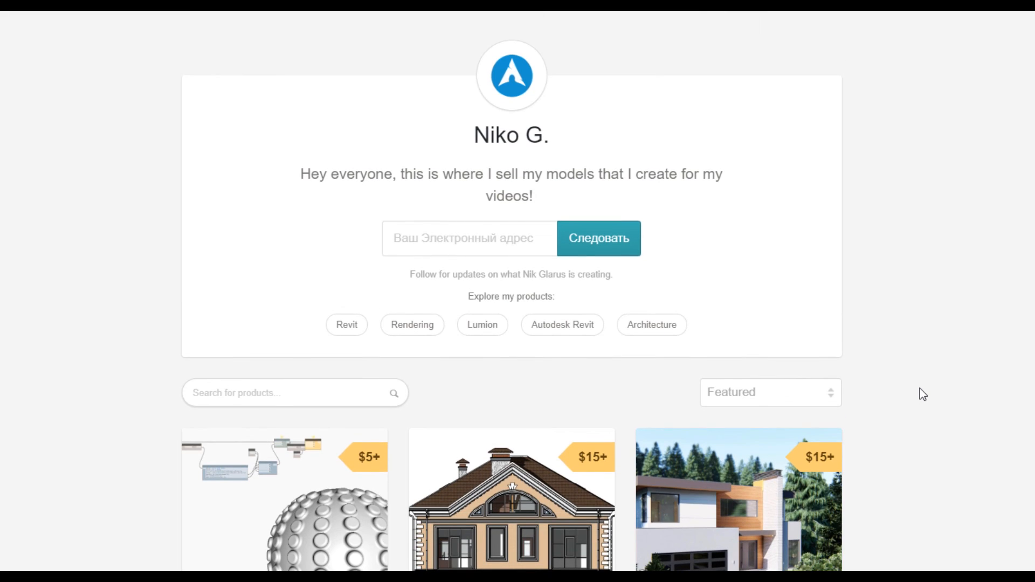
{"action": "scroll", "coordinate": [918, 397], "scroll_direction": "down", "scroll_amount": 6}
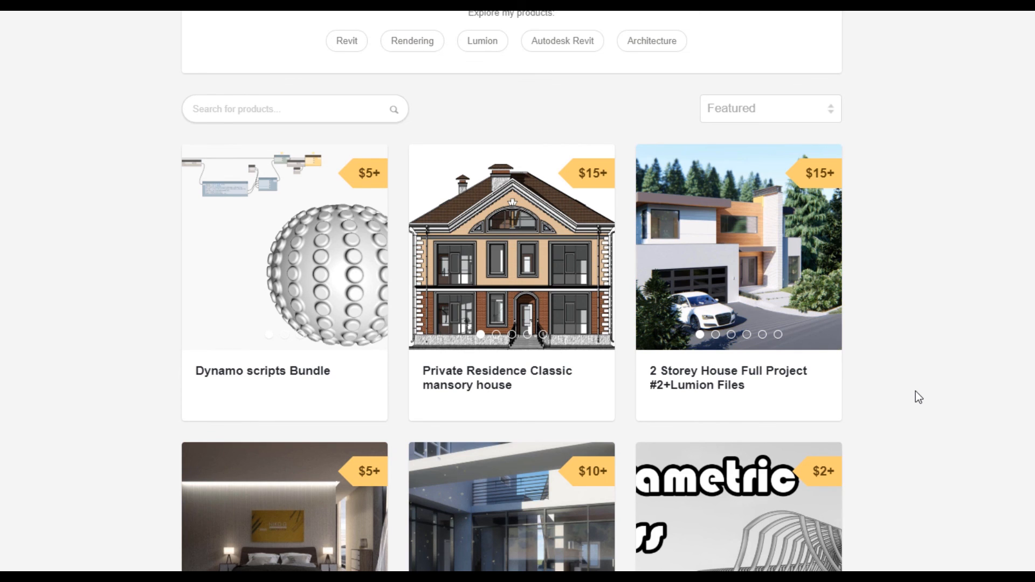
{"action": "scroll", "coordinate": [918, 397], "scroll_direction": "down", "scroll_amount": 3}
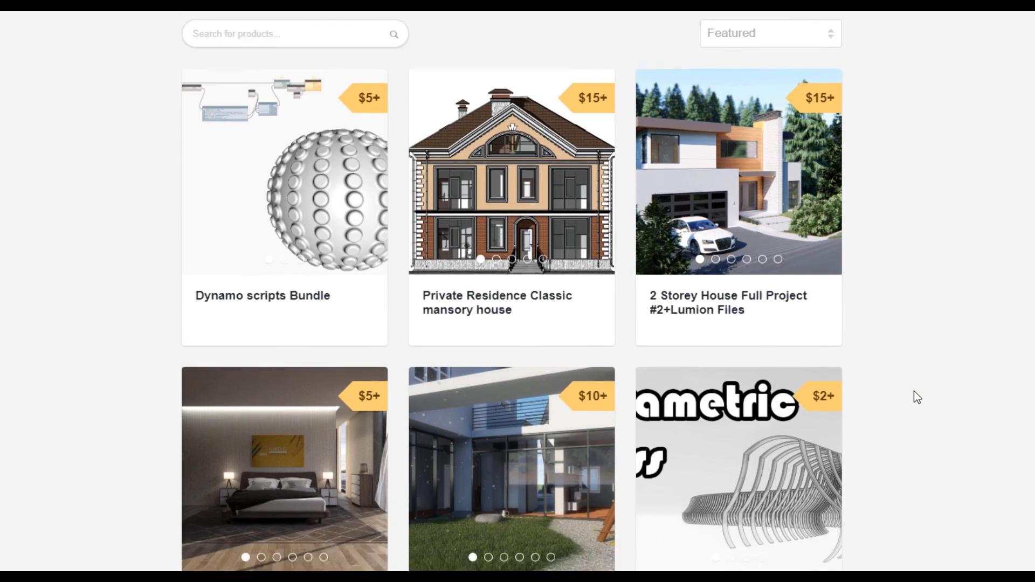